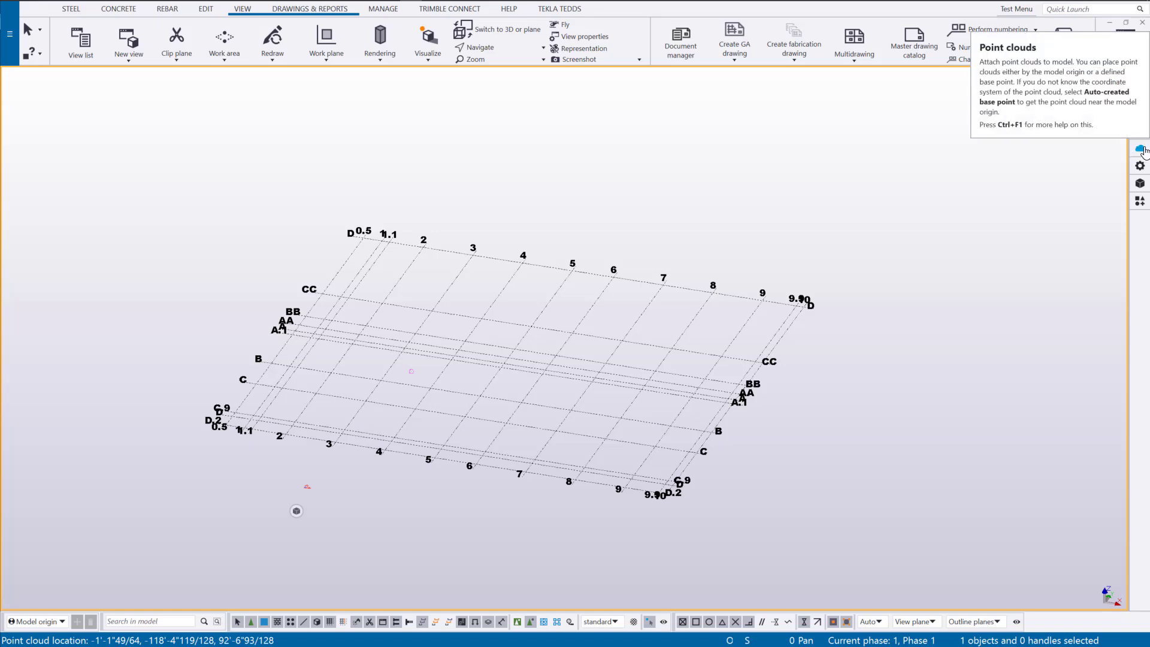
# Open the point cloud pane and bring up the attach point cloud form
pyautogui.click(1141, 150)
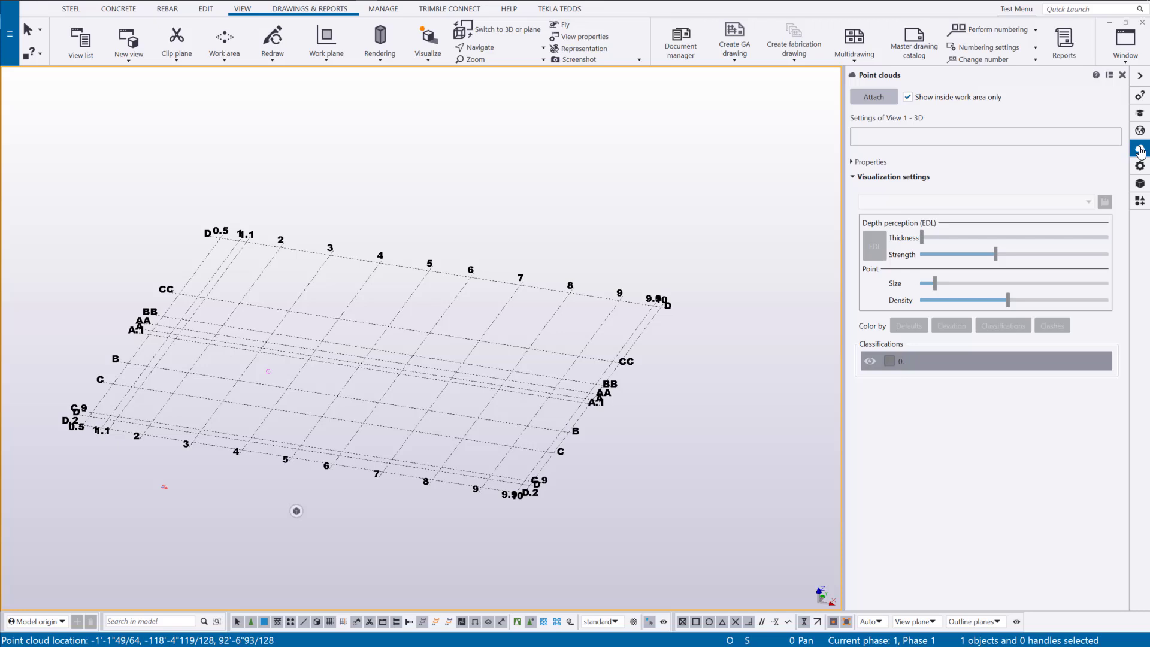
pyautogui.click(873, 101)
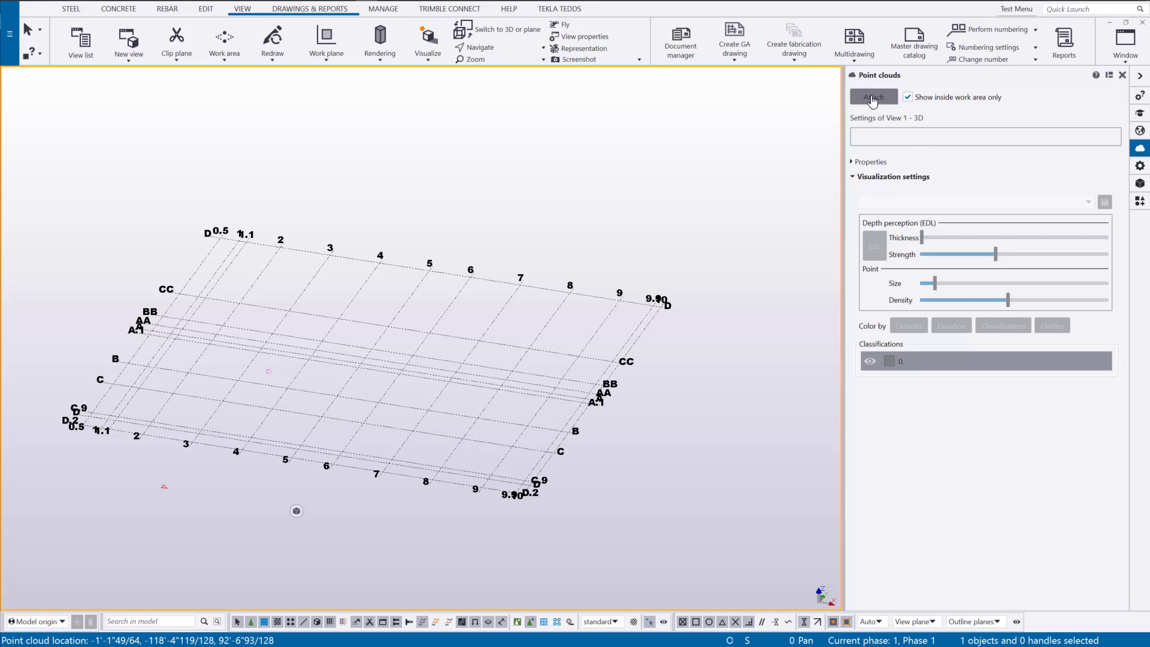
pyautogui.moveTo(580, 252); pyautogui.dragTo(473, 209)
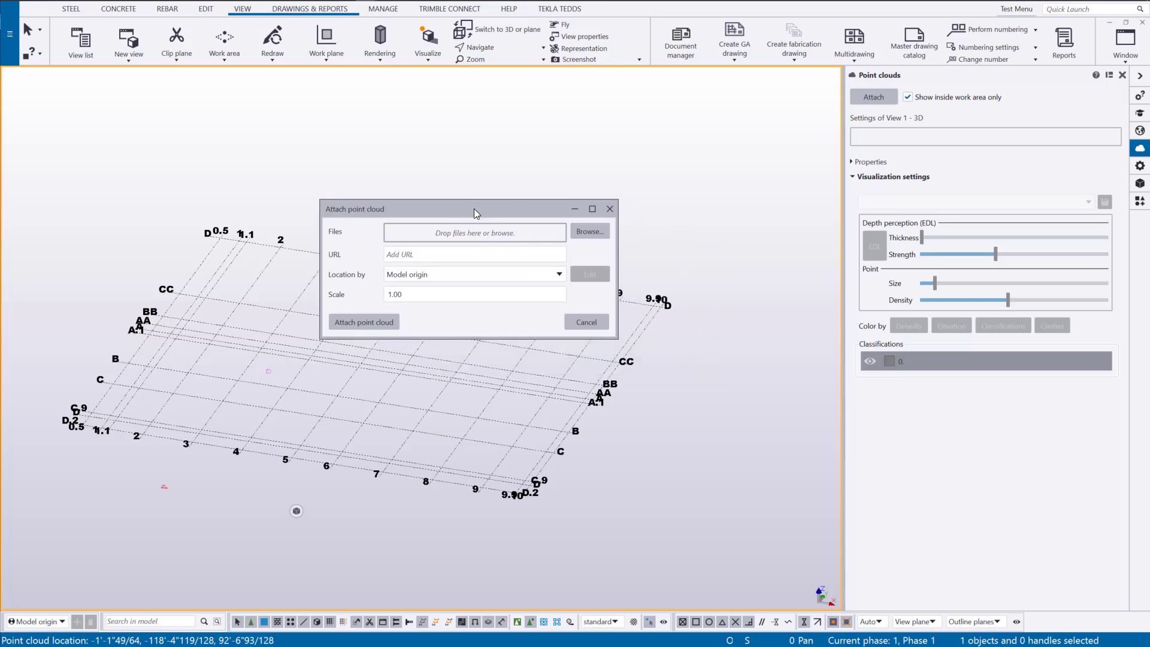
# Browse to and load the Structural Steel.e57 scan as the point cloud file
pyautogui.click(588, 232)
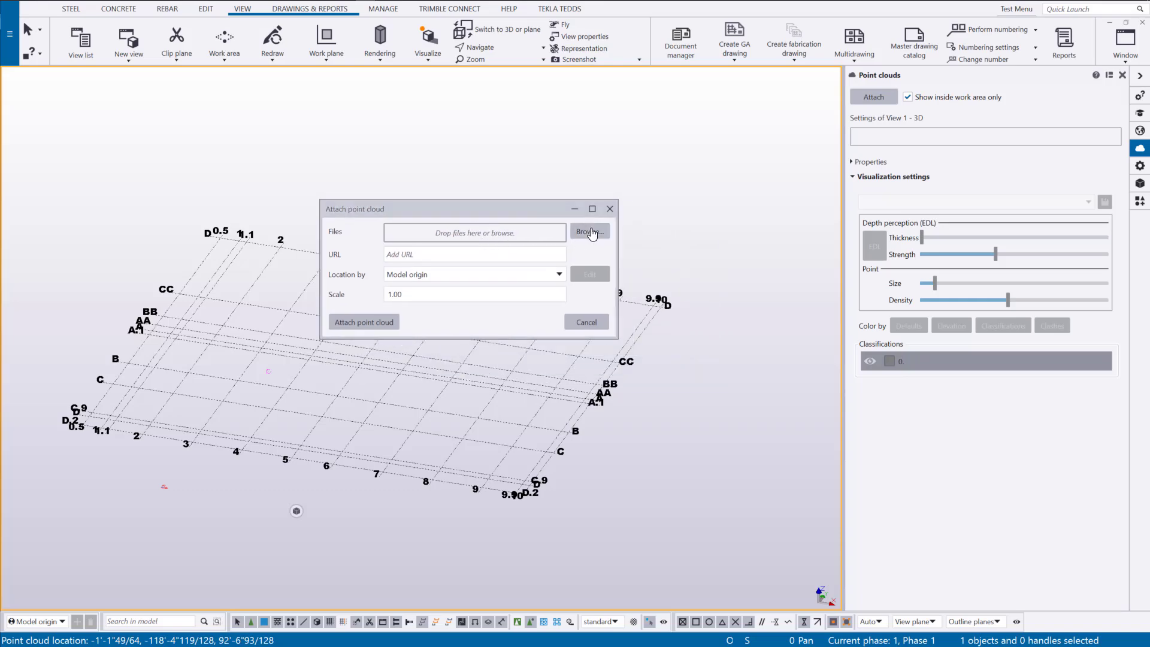
pyautogui.click(541, 226)
pyautogui.click(1047, 632)
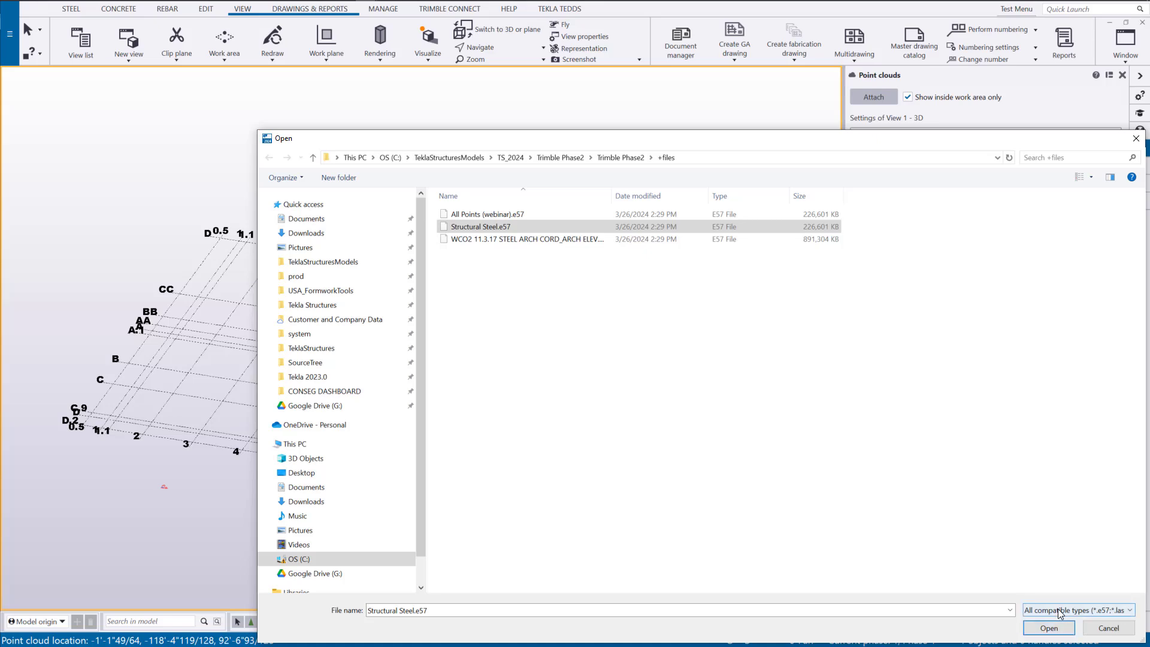
pyautogui.click(1060, 612)
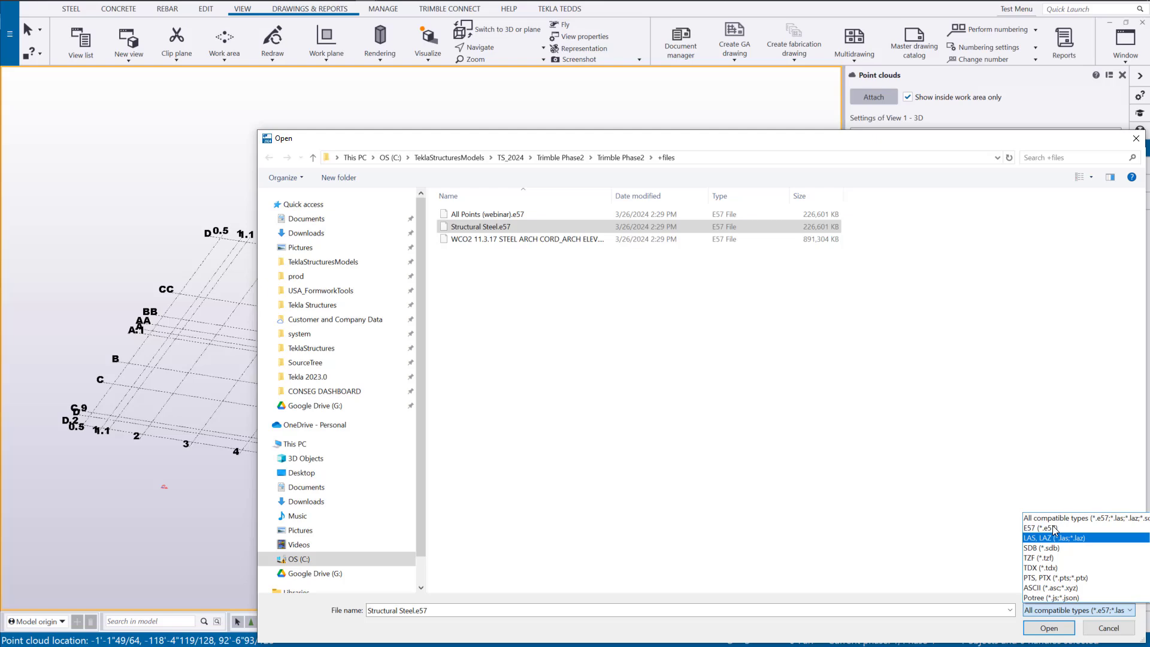
pyautogui.click(1049, 611)
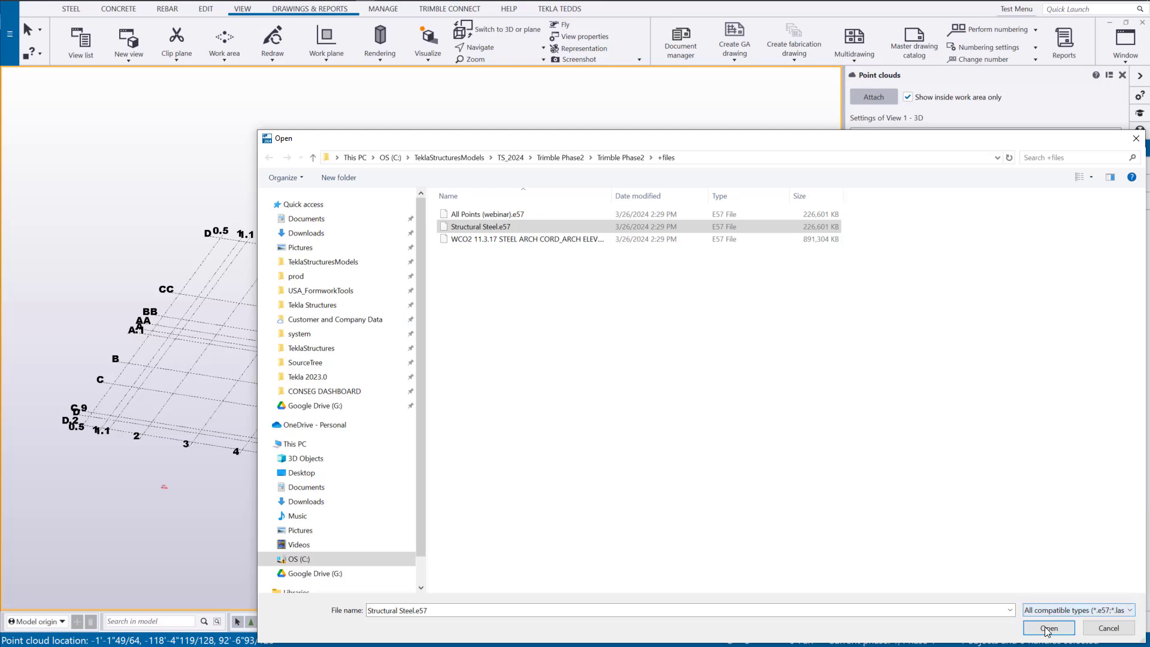
pyautogui.click(1047, 628)
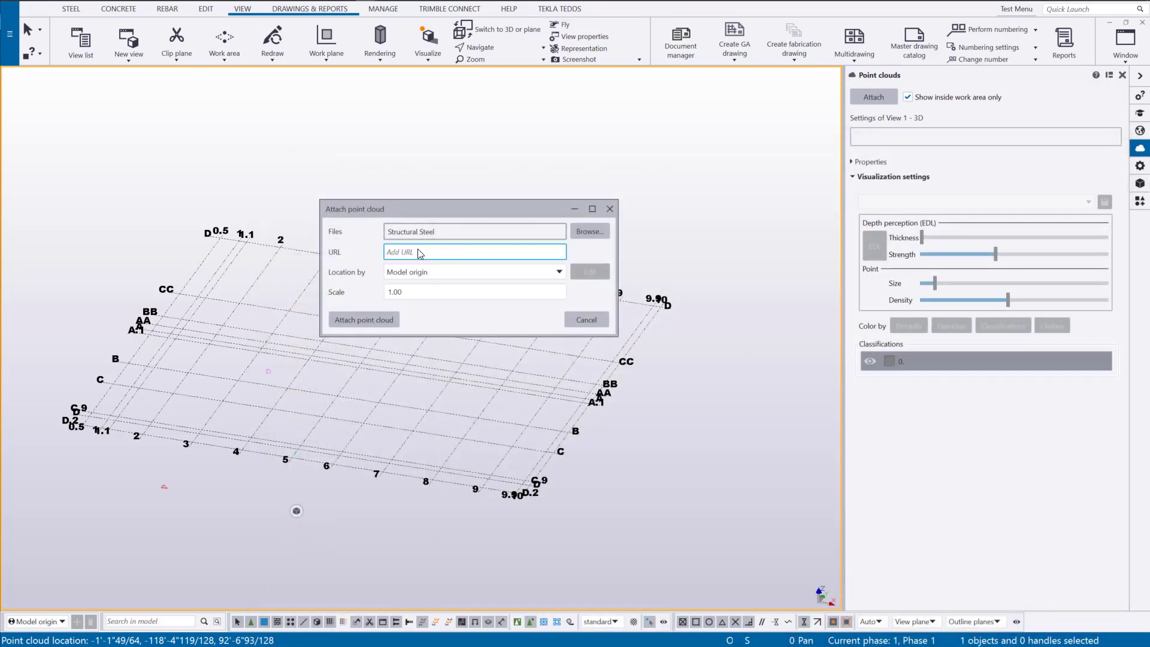
# Locate the point cloud by base point and review the base point's X and Z coordinates
pyautogui.click(447, 273)
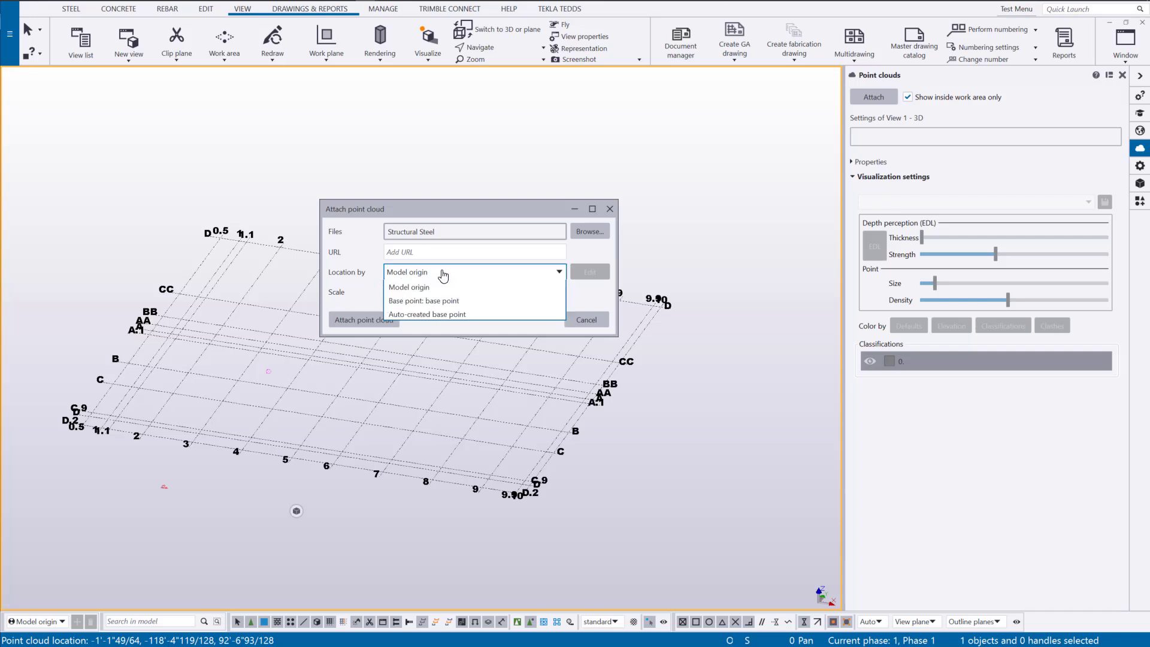
pyautogui.click(433, 303)
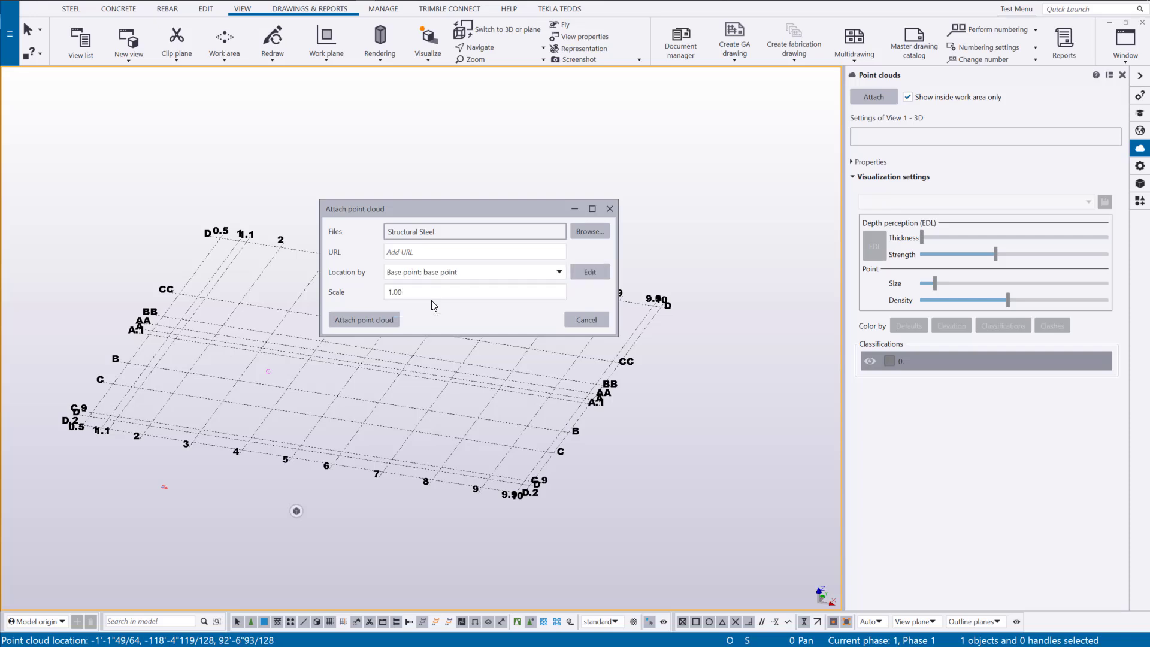
pyautogui.click(596, 275)
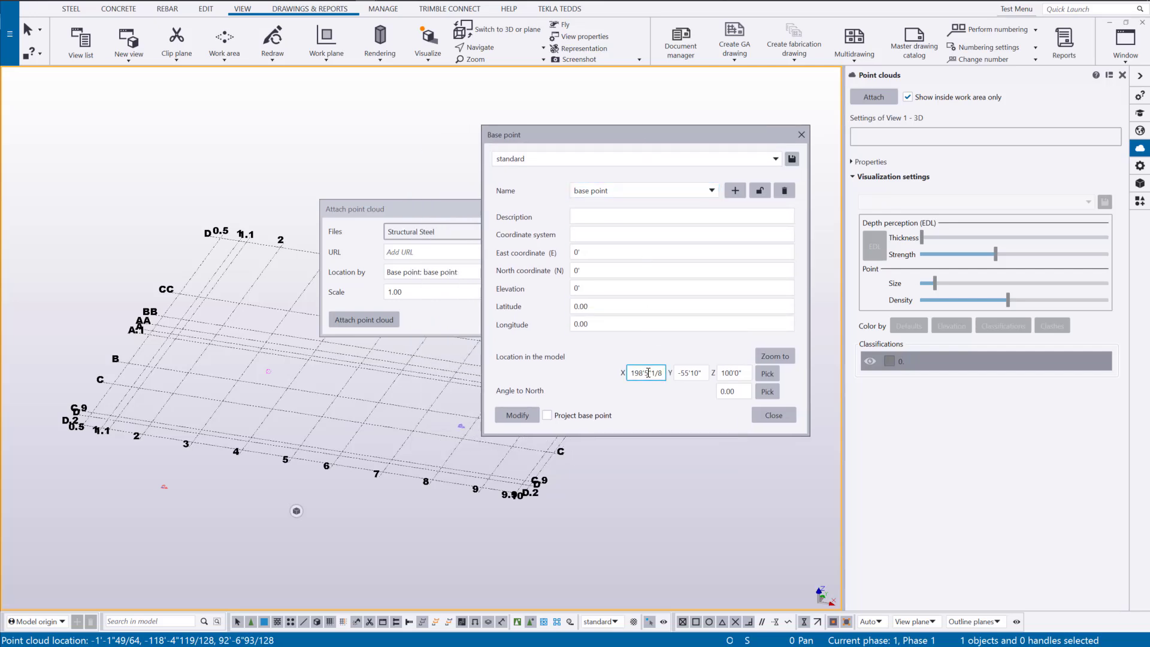
pyautogui.moveTo(632, 373); pyautogui.dragTo(669, 377)
pyautogui.press('Tab')
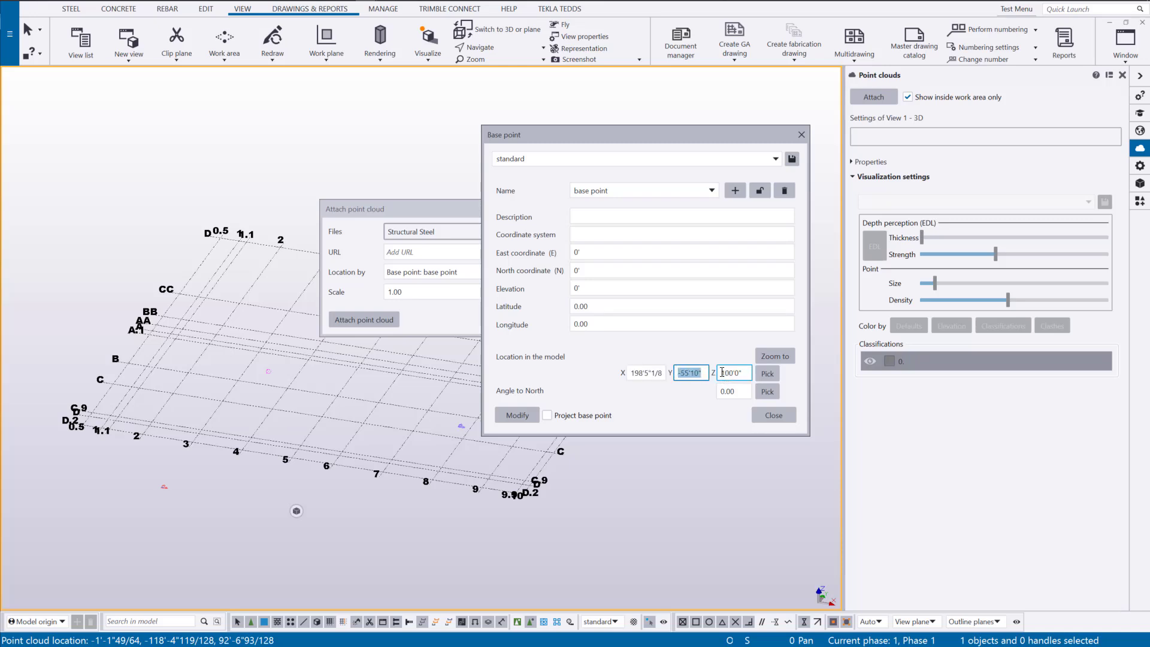
pyautogui.click(723, 373)
pyautogui.doubleClick(745, 373)
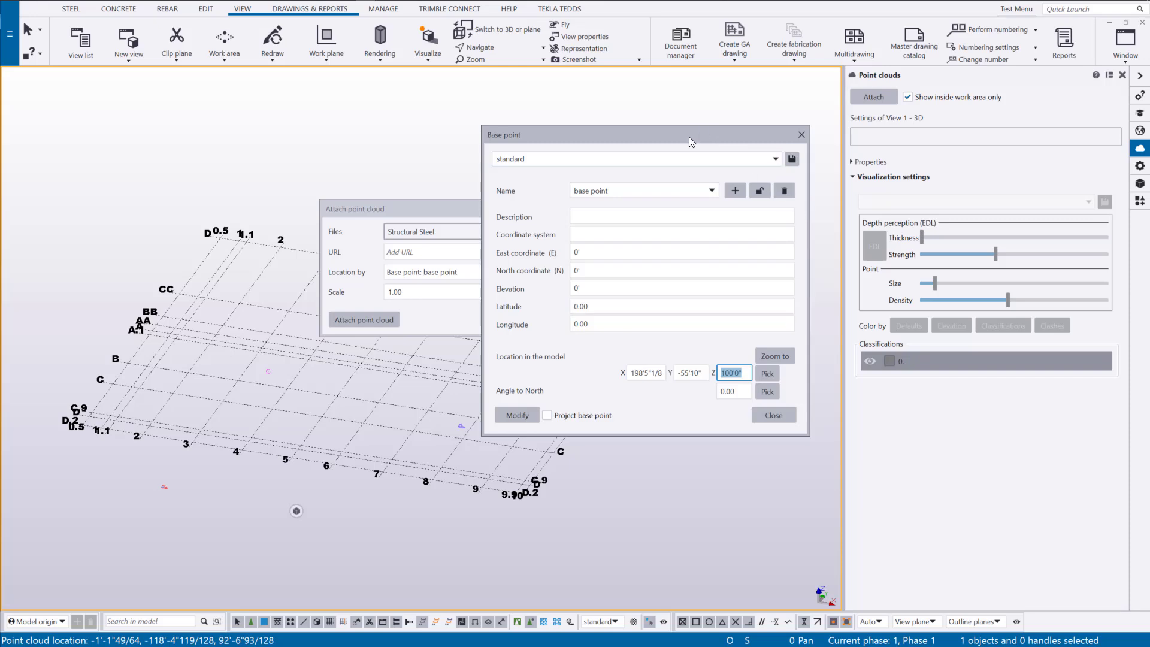
pyautogui.click(768, 419)
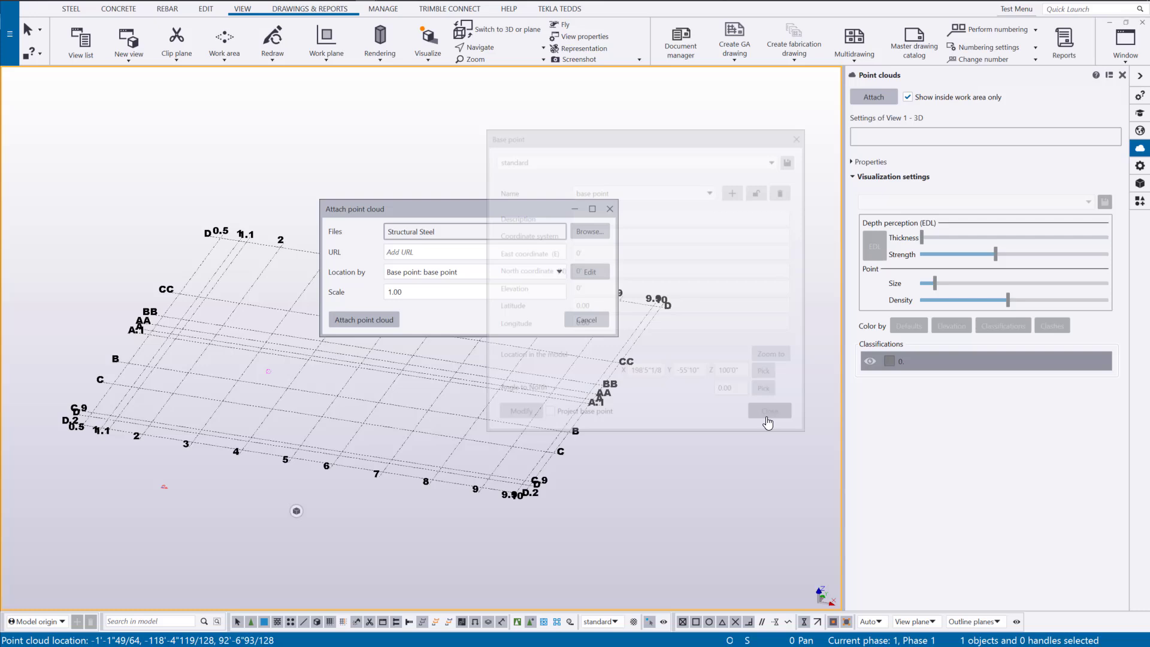
# Keep scale 1.00 and attach the Structural Steel point cloud to the model
pyautogui.click(401, 292)
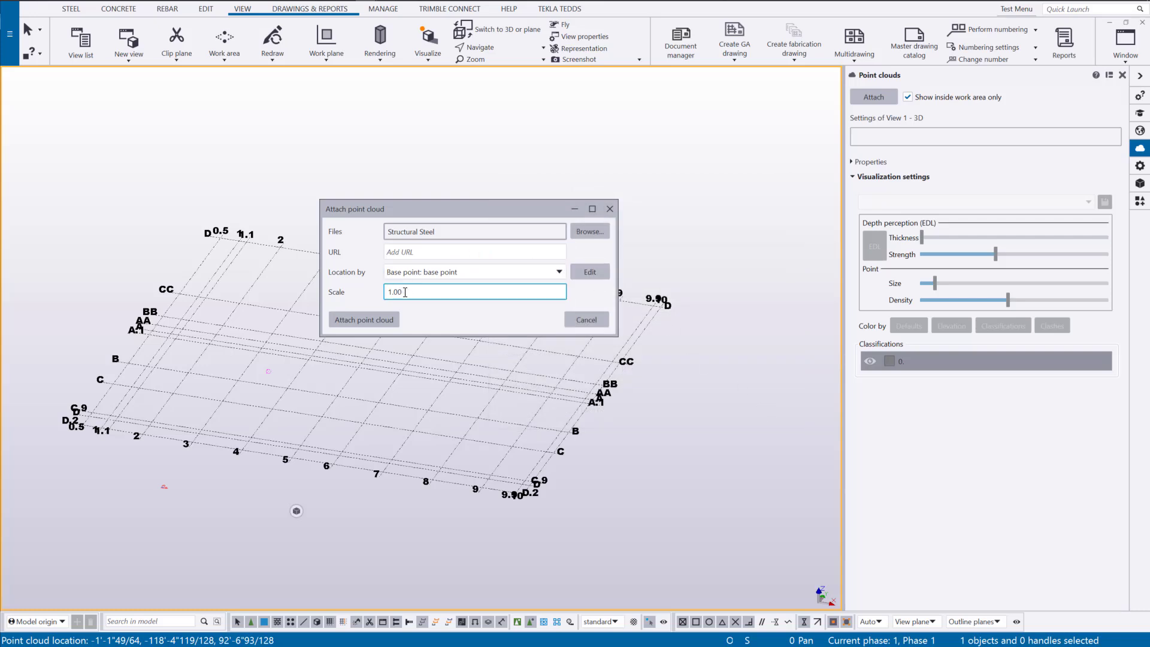
pyautogui.moveTo(405, 291); pyautogui.dragTo(370, 290)
pyautogui.click(364, 322)
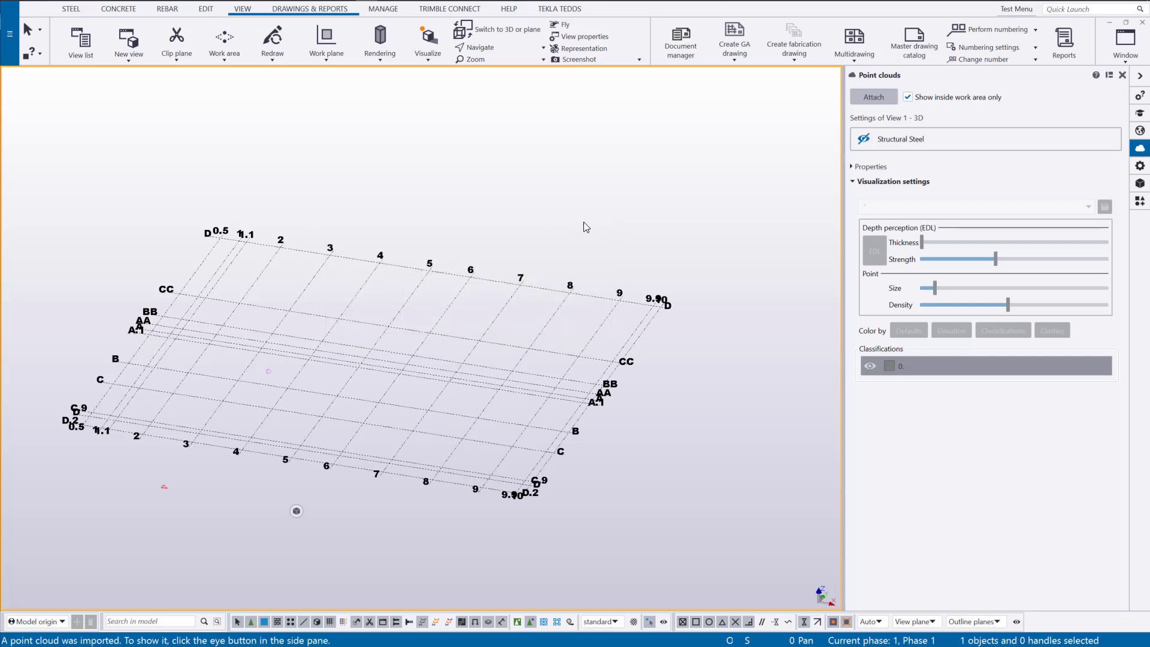
# Make the Structural Steel point cloud visible and frame its steel frame over the gridlines
pyautogui.click(934, 140)
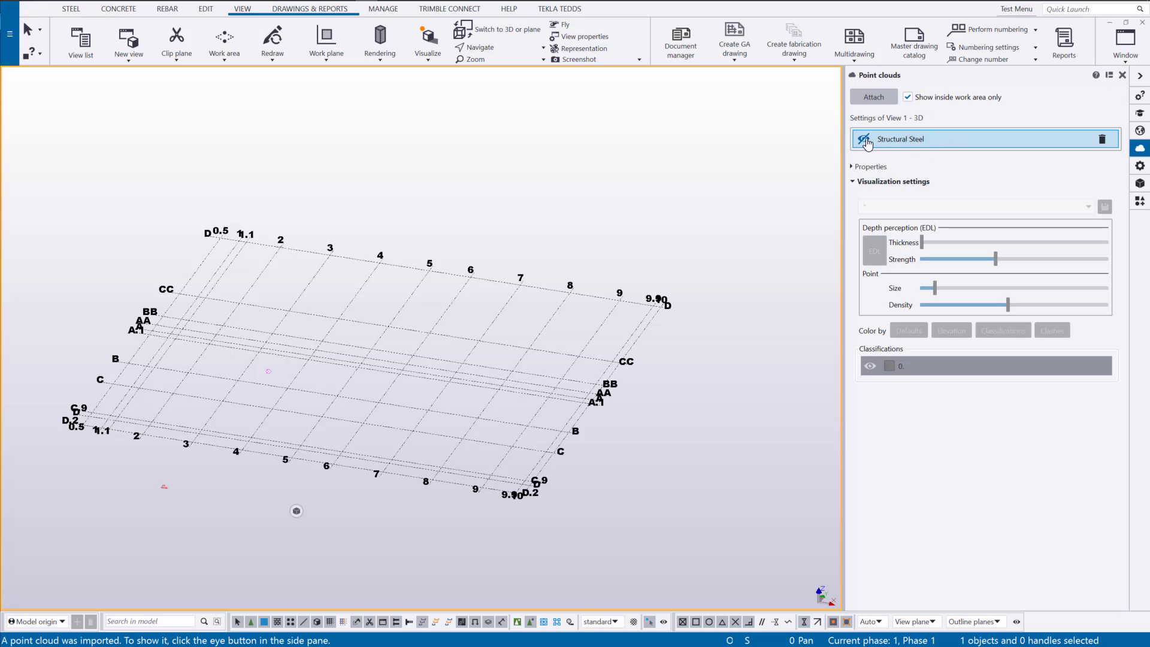
pyautogui.click(864, 140)
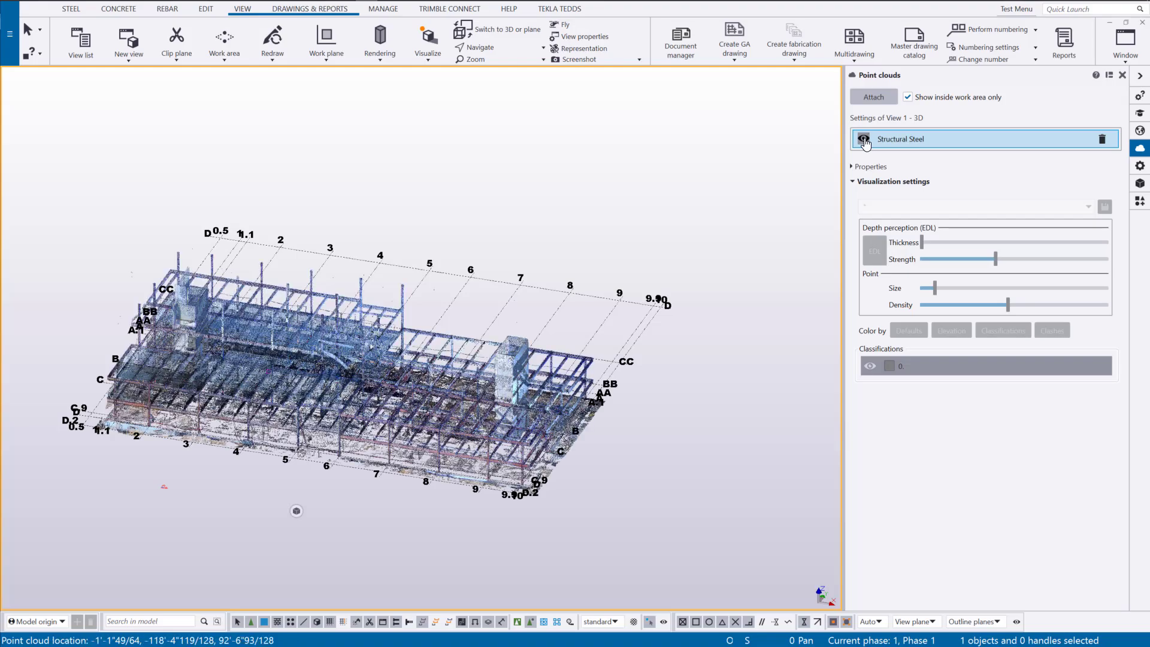
pyautogui.moveTo(403, 264); pyautogui.dragTo(479, 390, button='middle')
pyautogui.scroll(8, 498, 405)
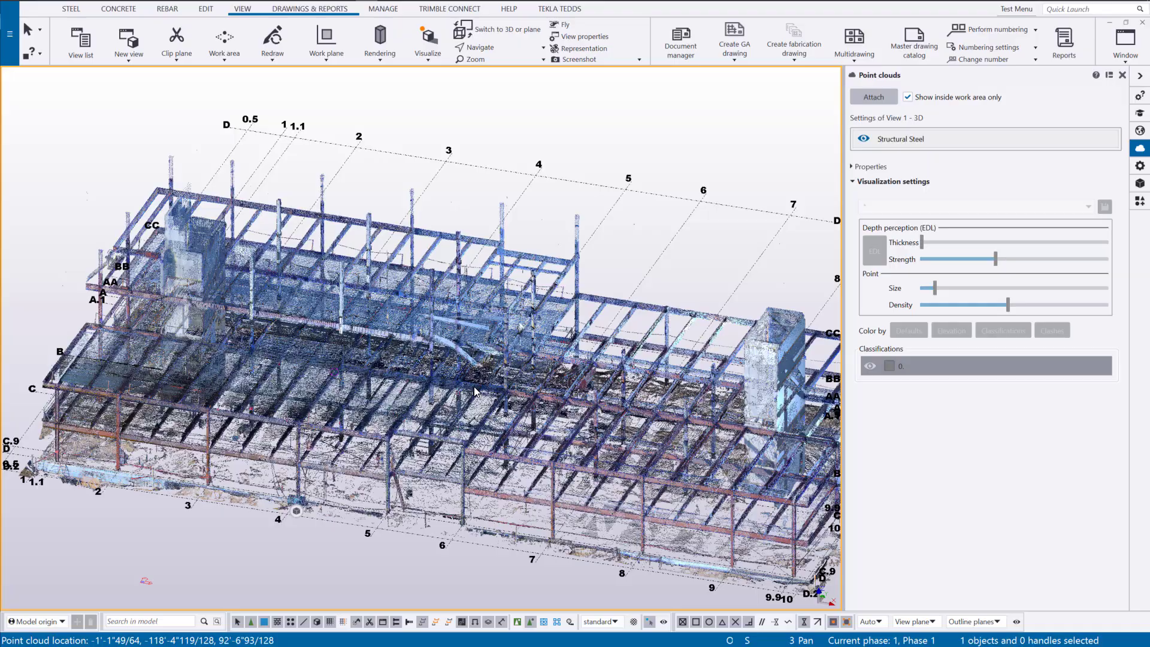
pyautogui.keyDown('ctrl'); pyautogui.moveTo(484, 373); pyautogui.dragTo(473, 386, button='middle'); pyautogui.keyUp('ctrl')
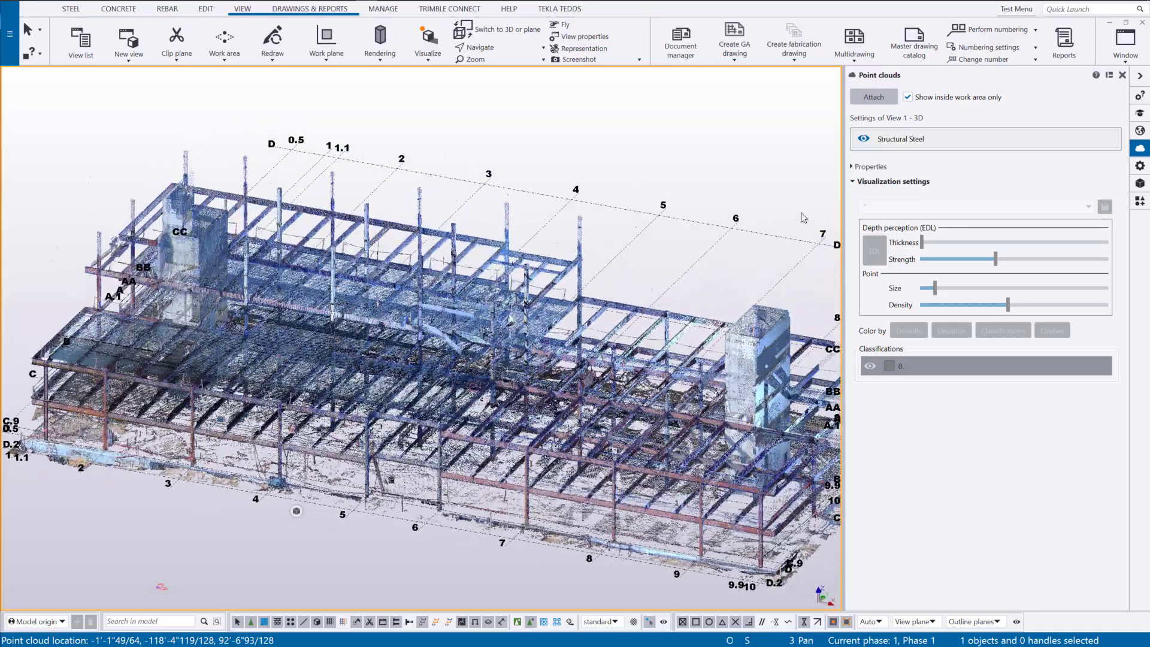
pyautogui.click(854, 183)
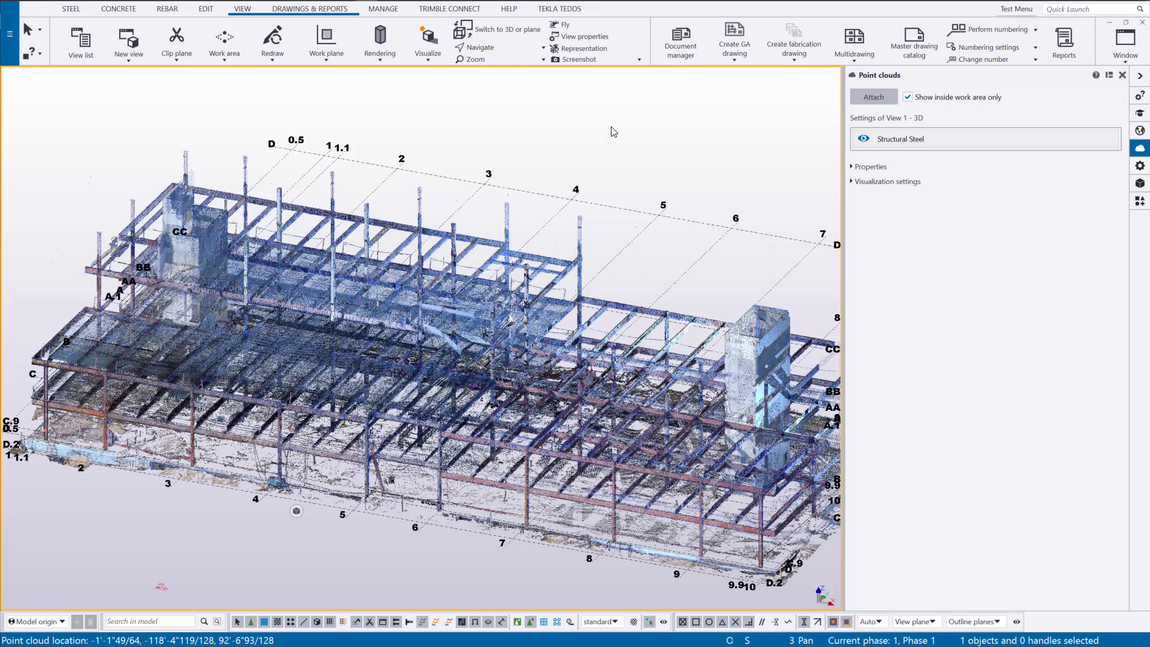
# Expand the Structural Steel point cloud's properties and review its file path and Z rotation
pyautogui.moveTo(894, 139)
pyautogui.click(853, 167)
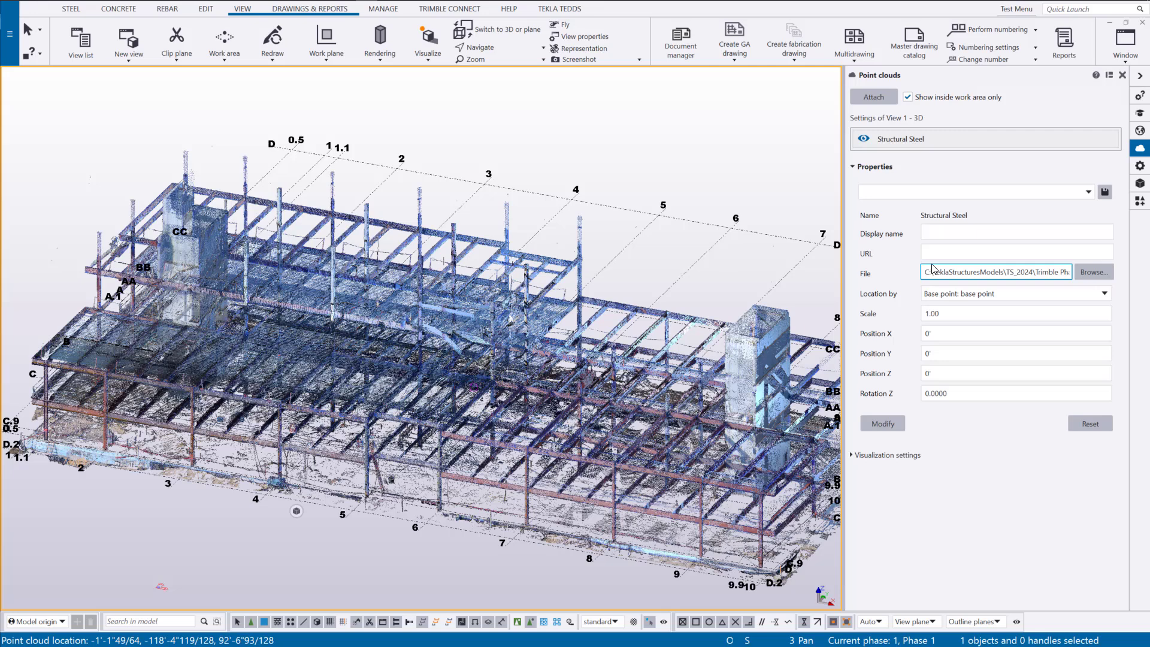
pyautogui.moveTo(932, 267); pyautogui.dragTo(1049, 271)
pyautogui.click(1053, 272)
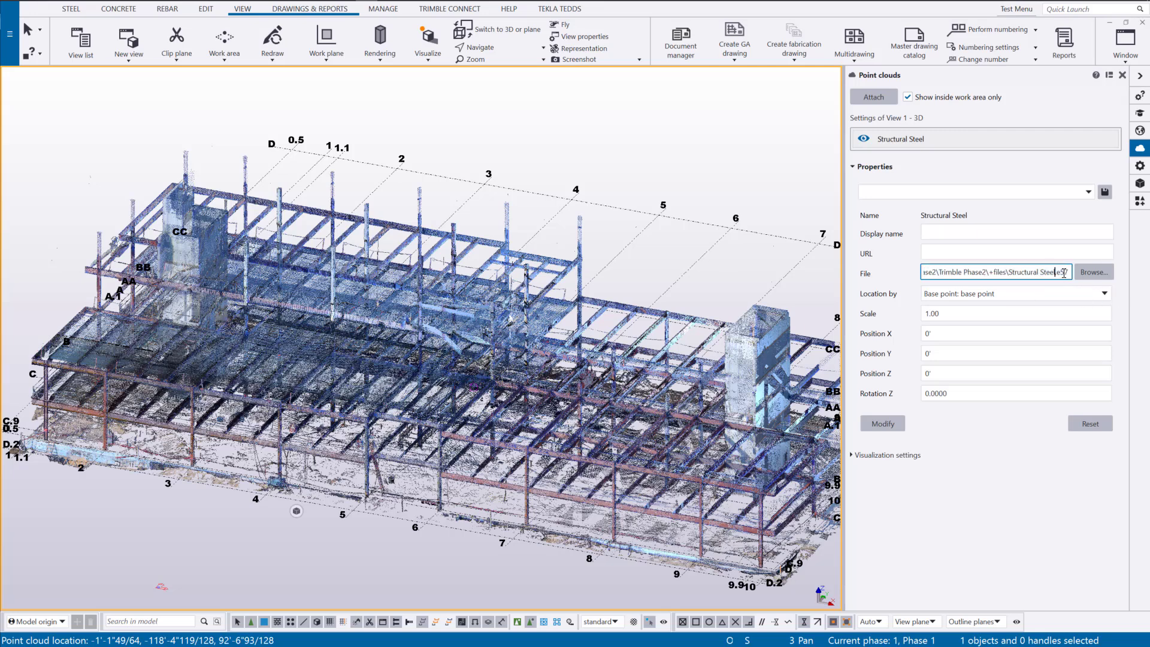
pyautogui.click(959, 393)
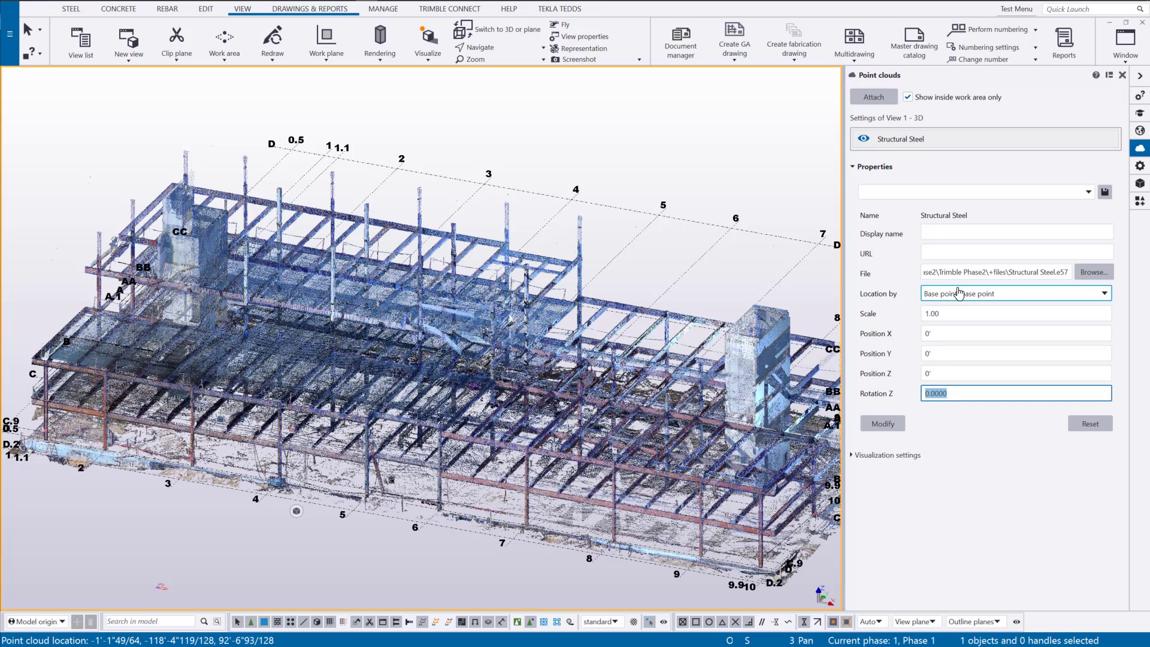
# Expand Visualization settings and collapse the point cloud Properties section
pyautogui.click(855, 456)
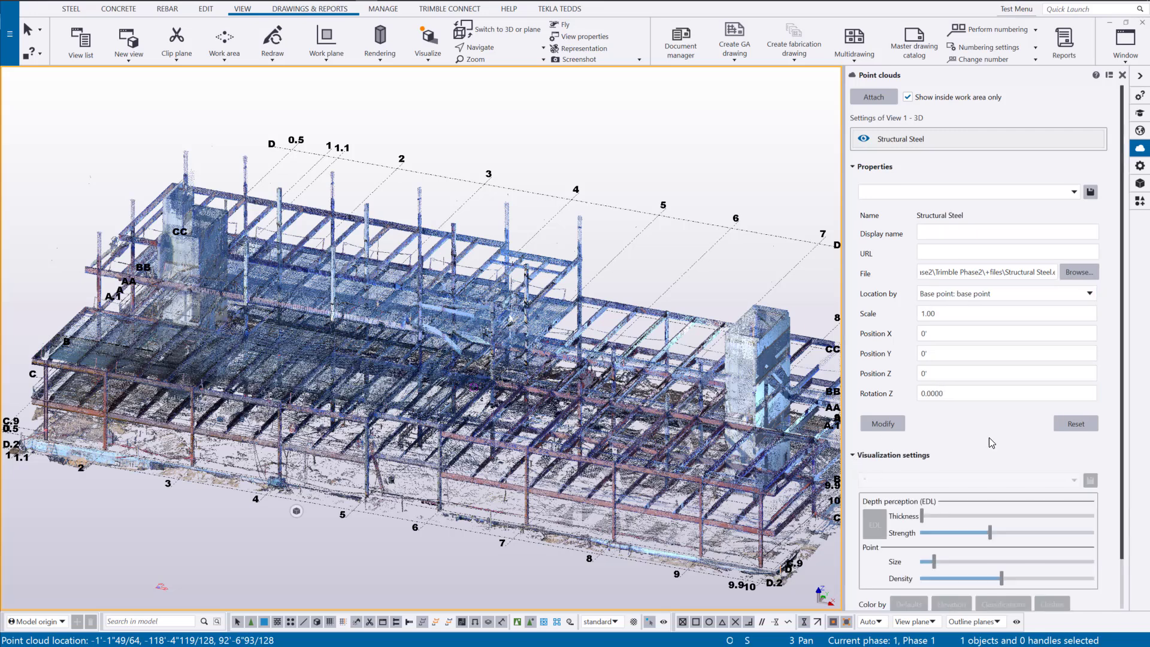
pyautogui.scroll(-2, 961, 255)
pyautogui.scroll(2, 917, 288)
pyautogui.click(857, 168)
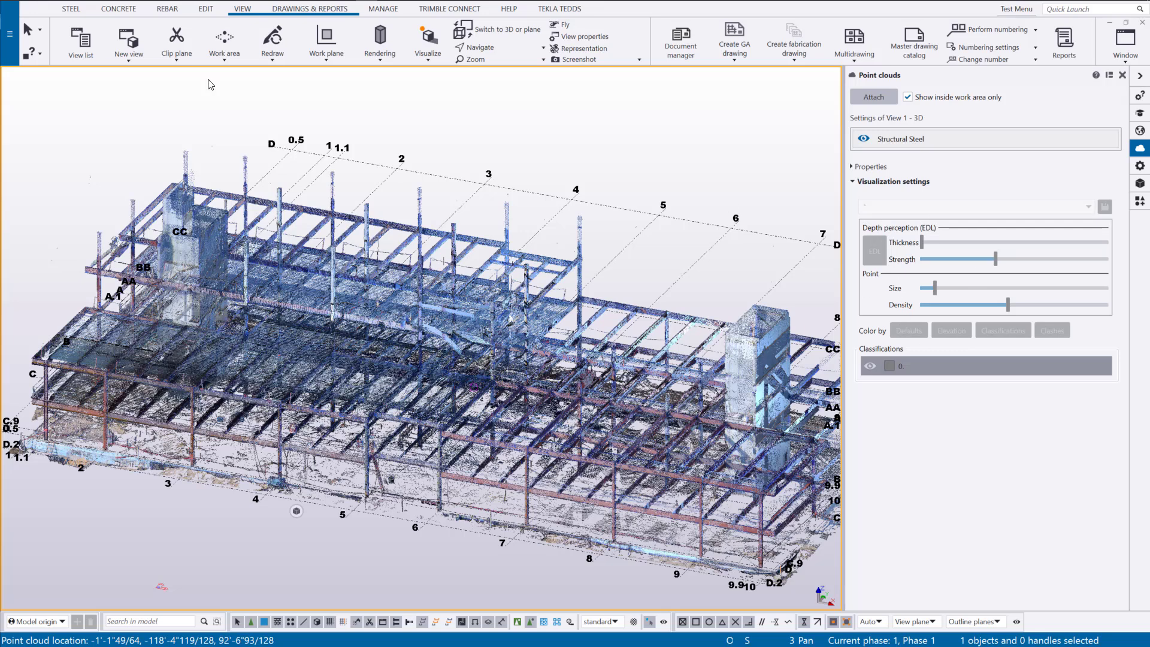
pyautogui.click(7, 55)
pyautogui.click(66, 284)
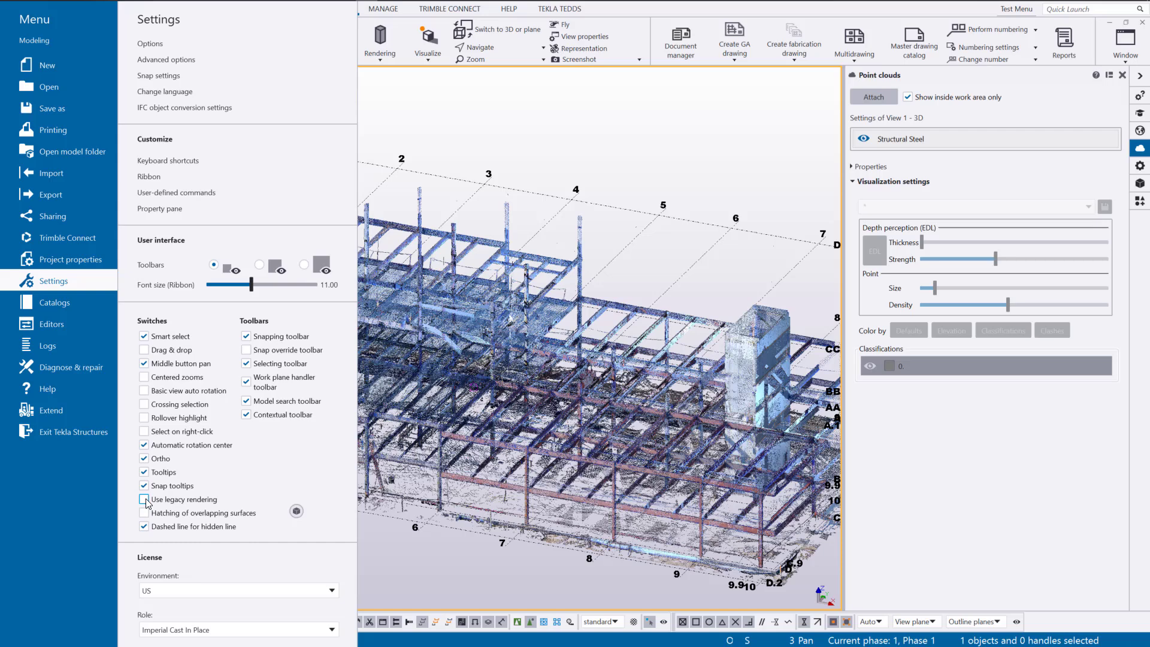
pyautogui.click(763, 118)
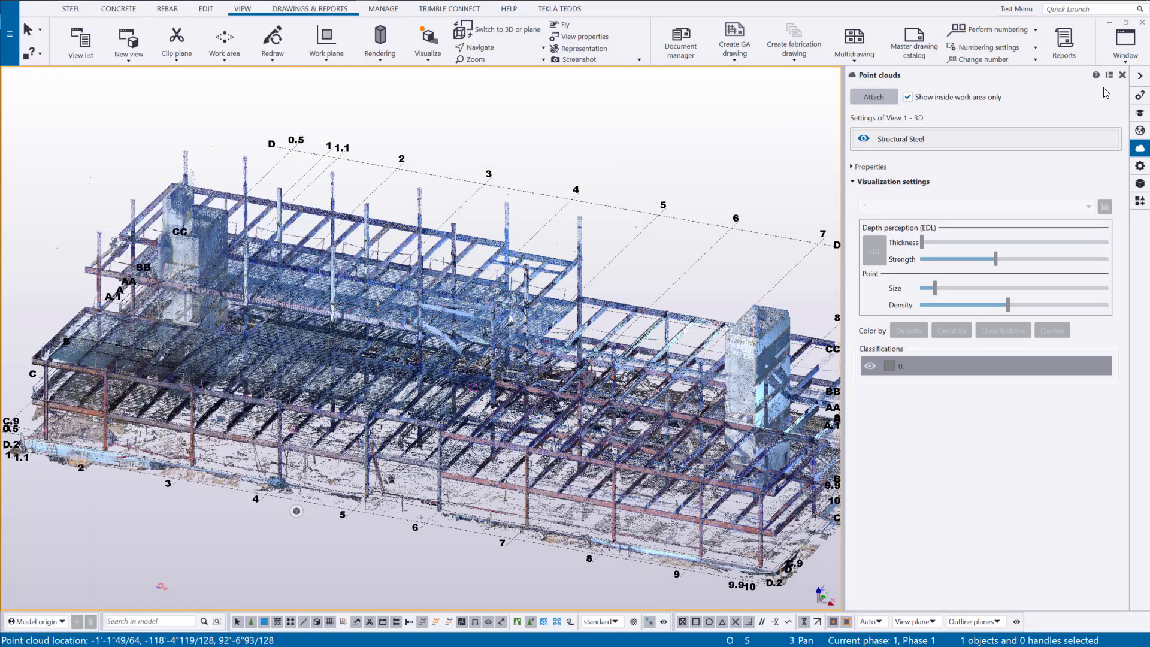
# Close the 3D view and reopen it from the named views list (Ctrl+I)
pyautogui.click(1142, 23)
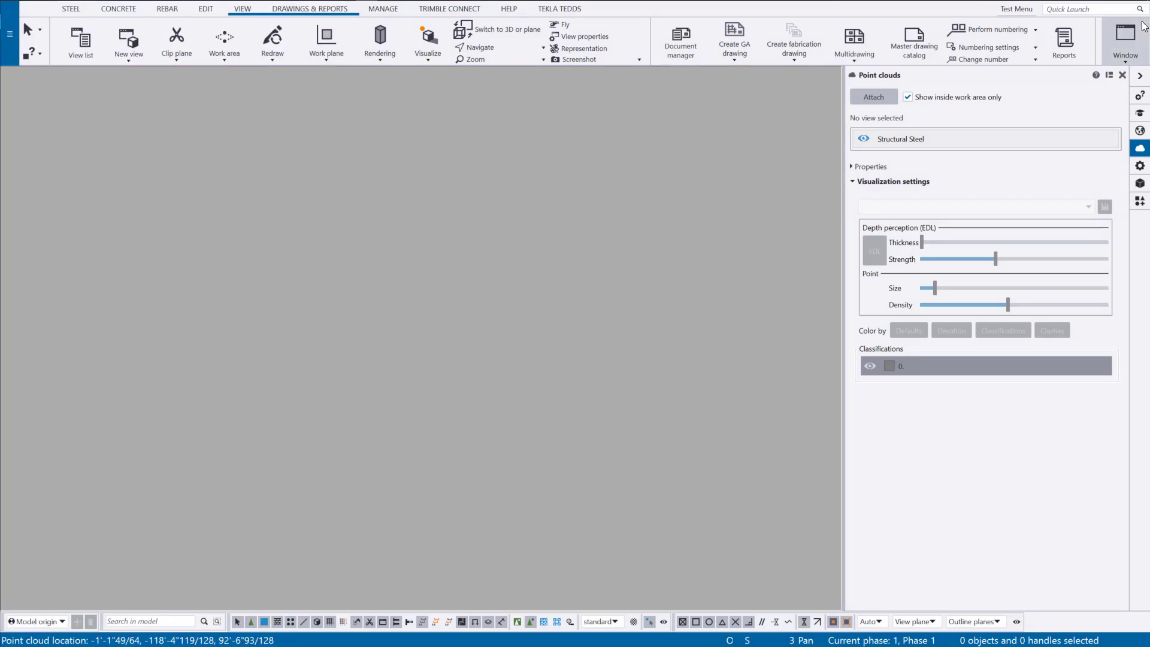
pyautogui.hotkey('ctrl', 'i')
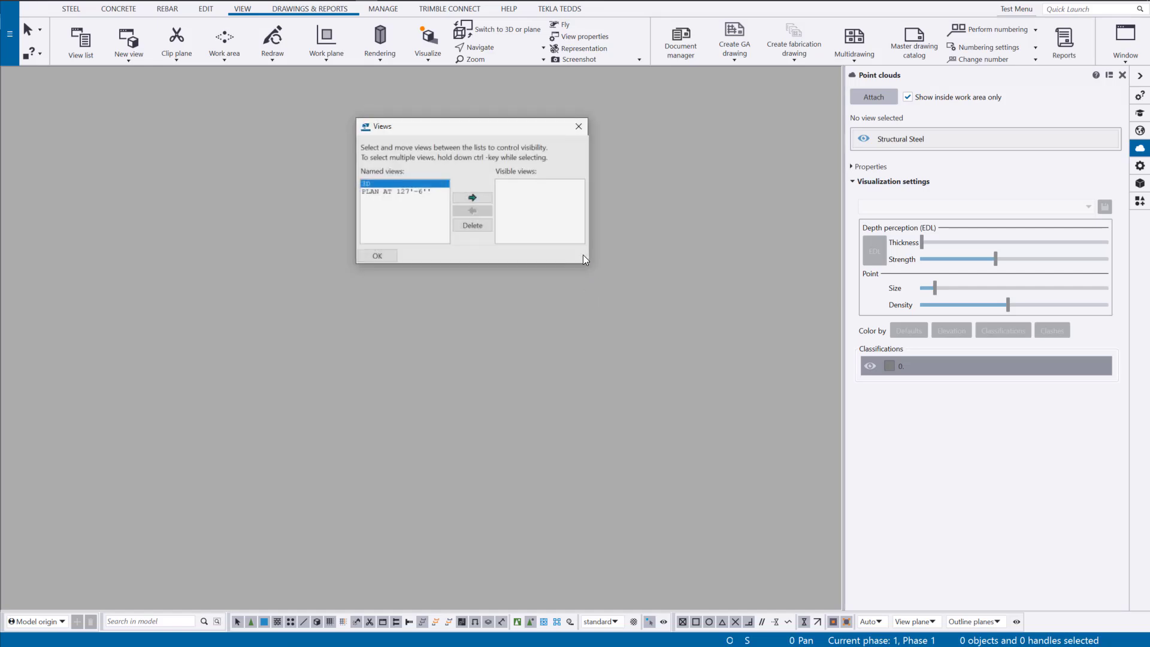
pyautogui.click(472, 198)
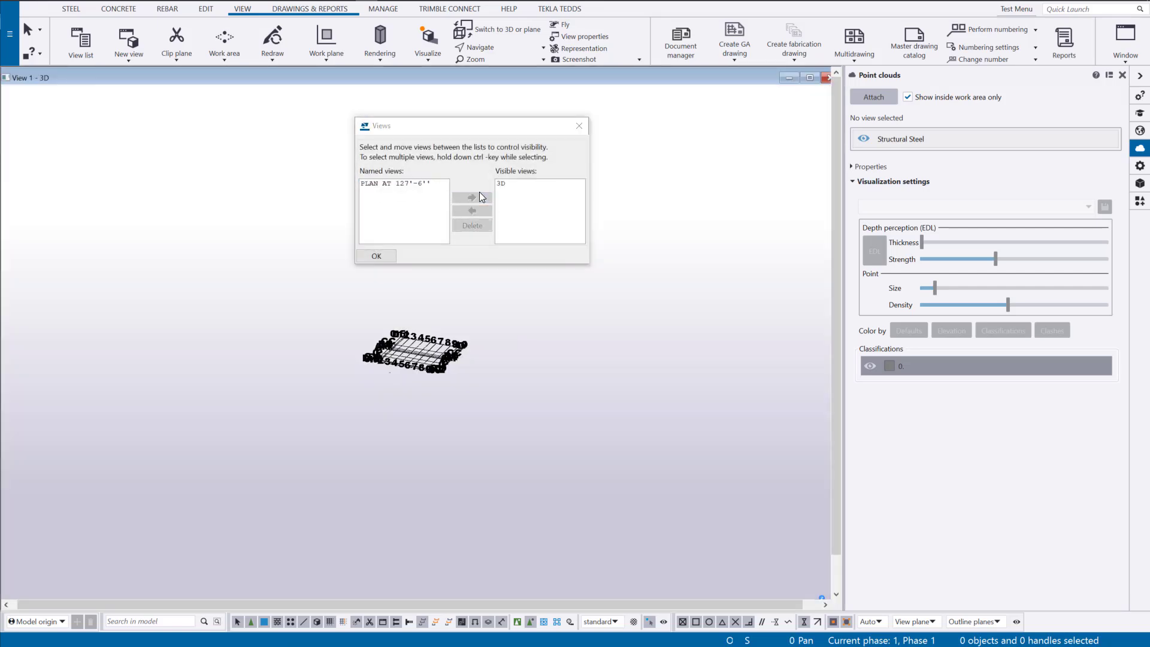
pyautogui.click(386, 256)
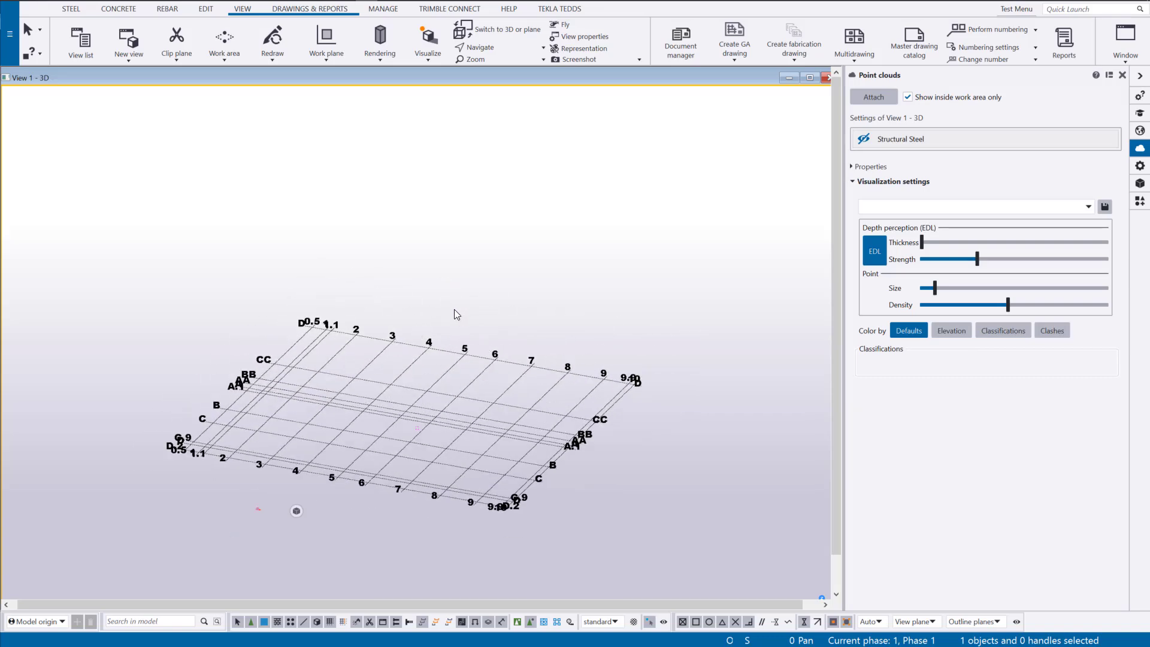
# Show the Structural Steel point cloud in the 3D view, then close the view
pyautogui.click(863, 140)
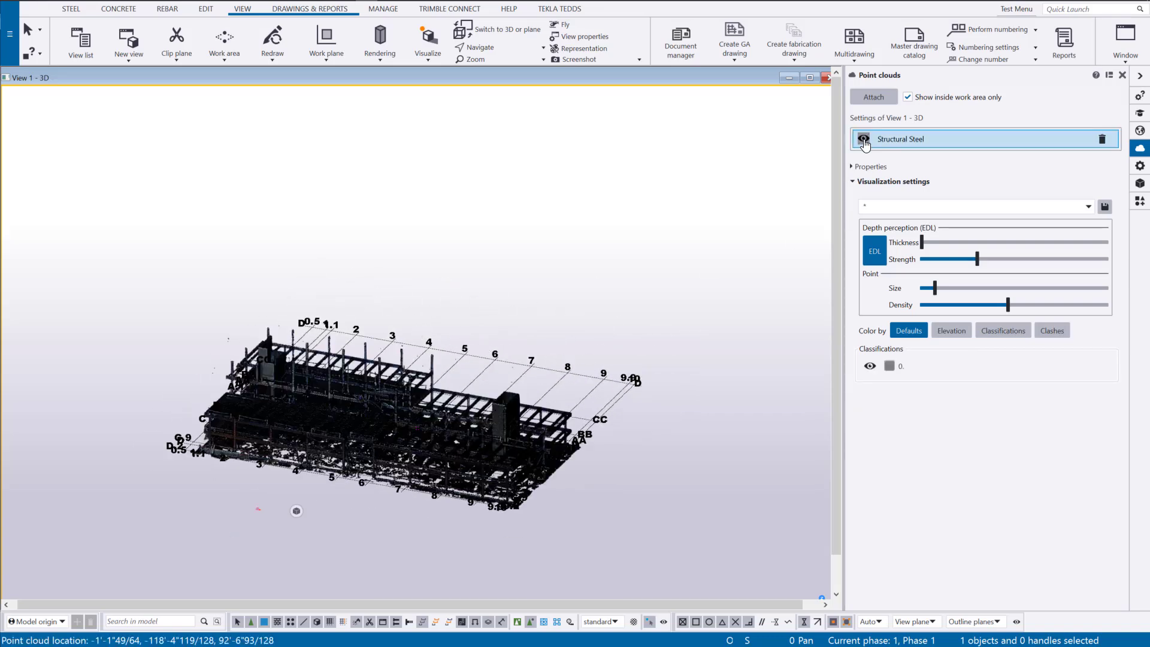
pyautogui.scroll(5, 356, 476)
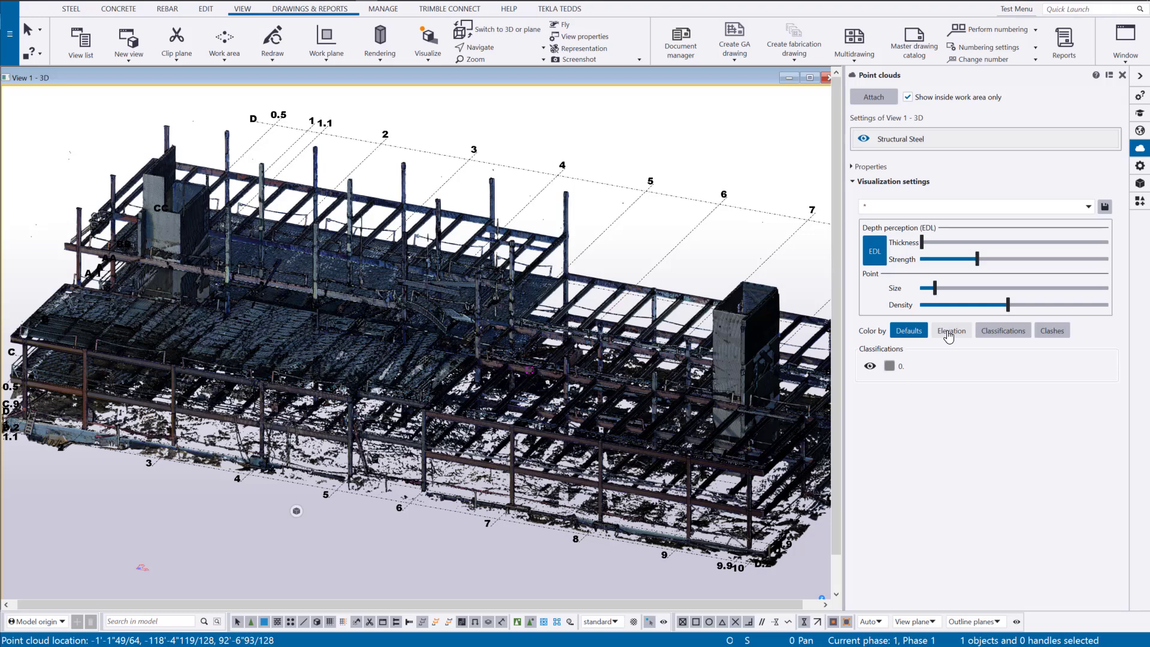
pyautogui.click(825, 77)
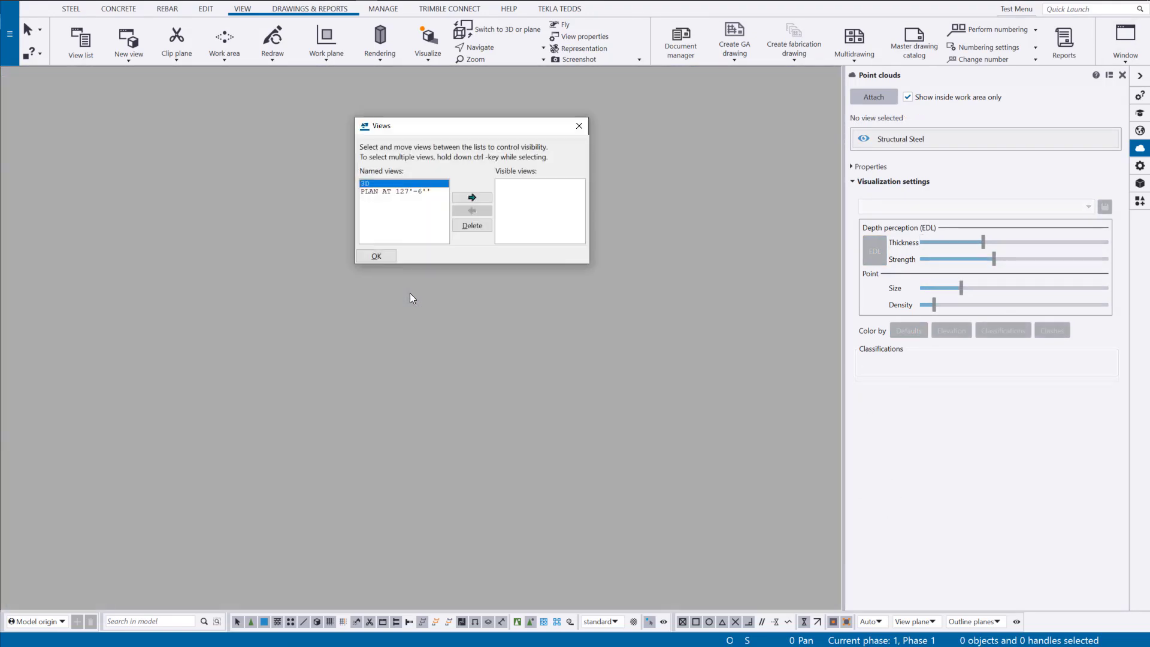
# Open the PLAN AT 127'-6'' view maximized and orbit to a lower 3D angle
pyautogui.click(398, 191)
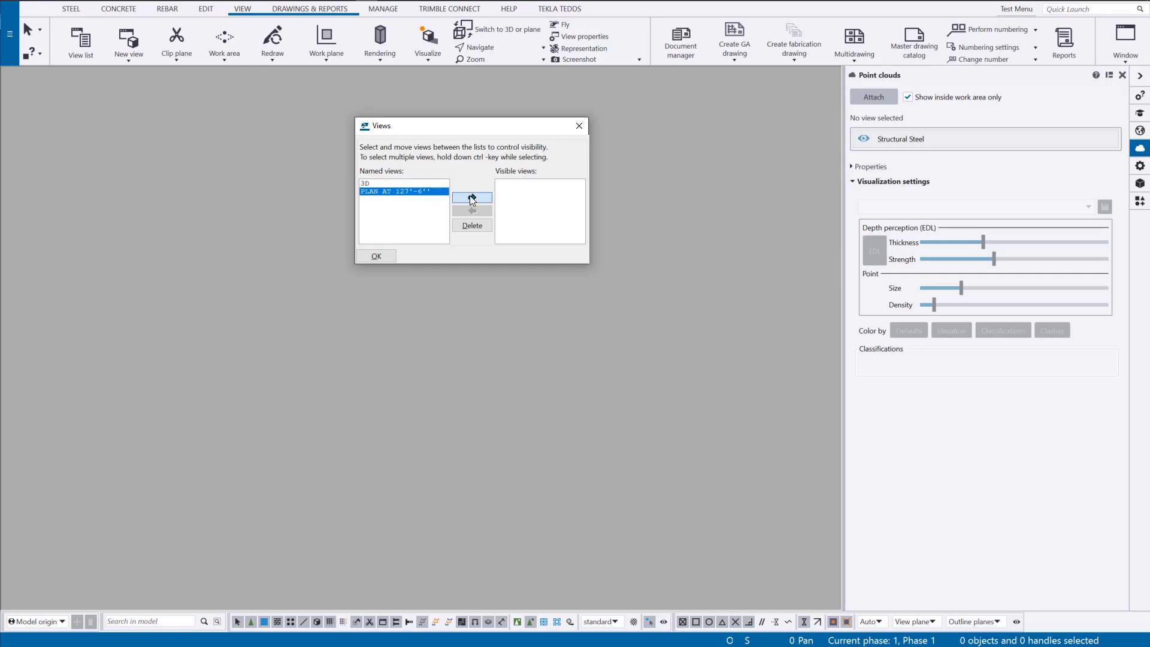
pyautogui.click(473, 198)
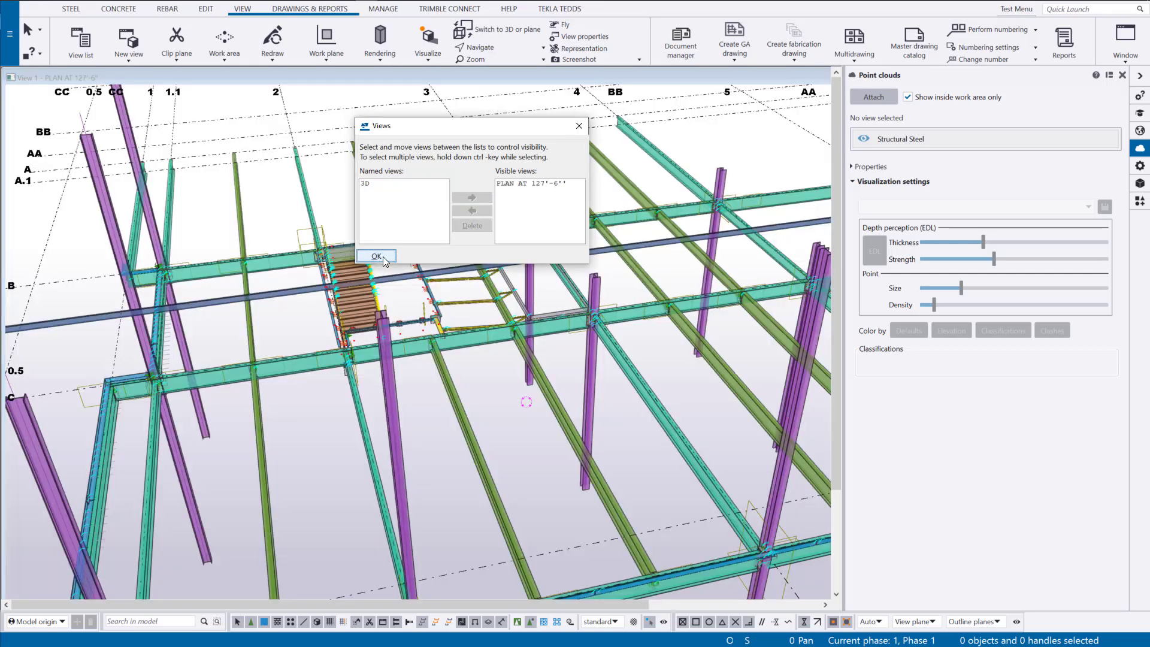
pyautogui.click(377, 256)
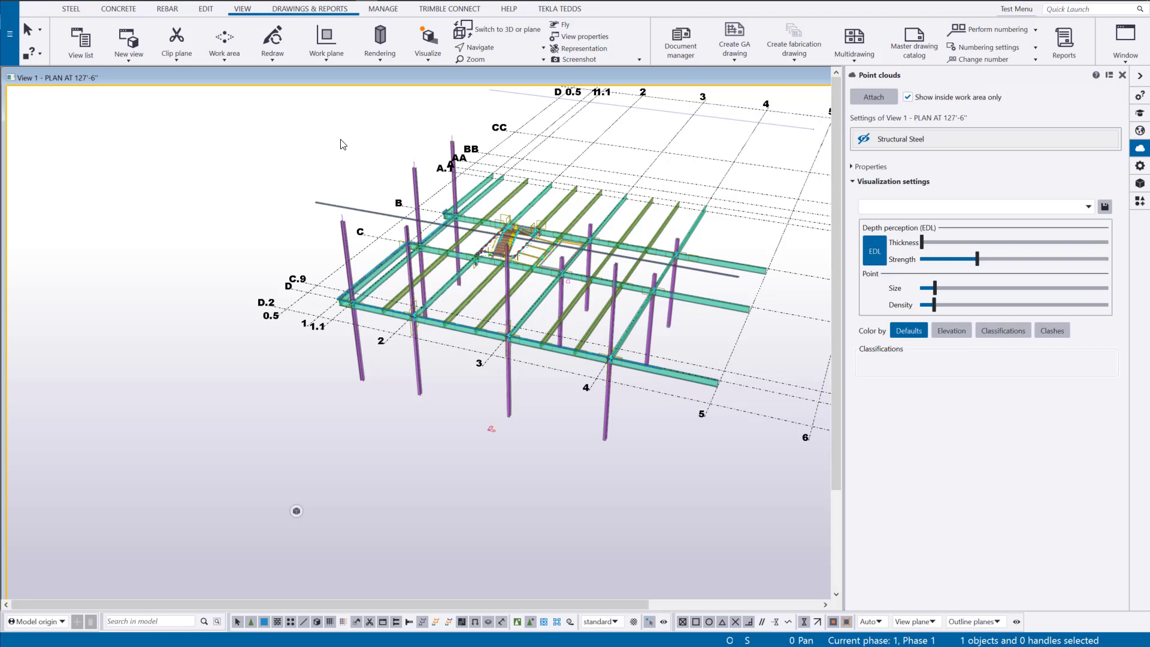
pyautogui.click(824, 79)
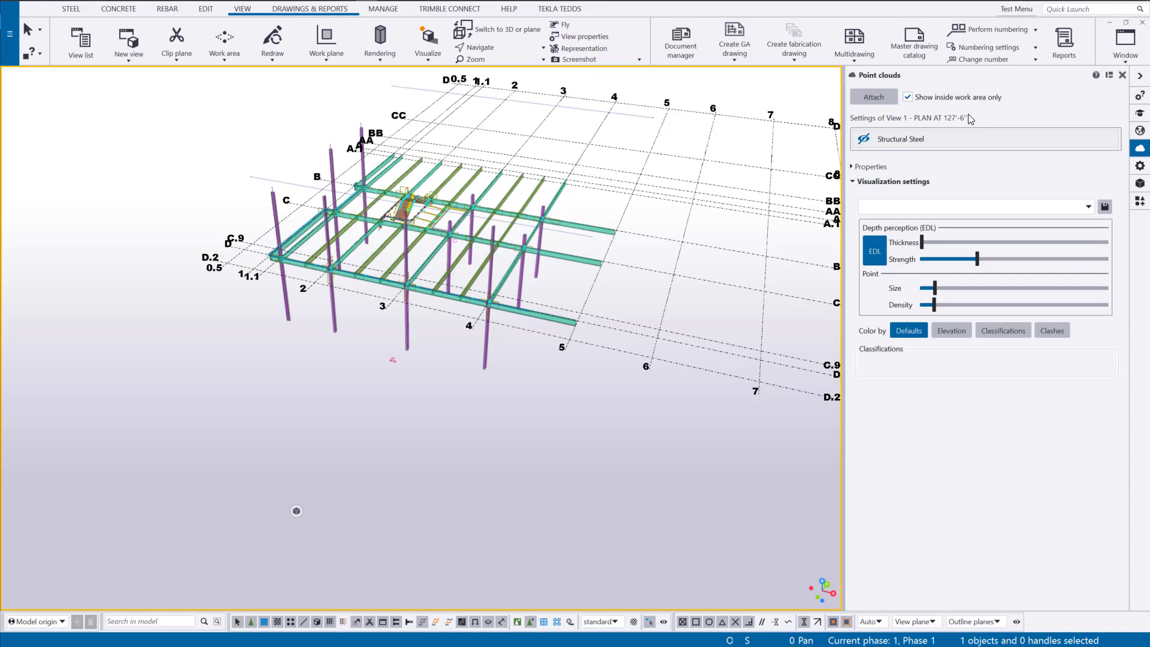
pyautogui.moveTo(305, 282); pyautogui.dragTo(303, 294, button='middle')
pyautogui.scroll(2, 380, 369)
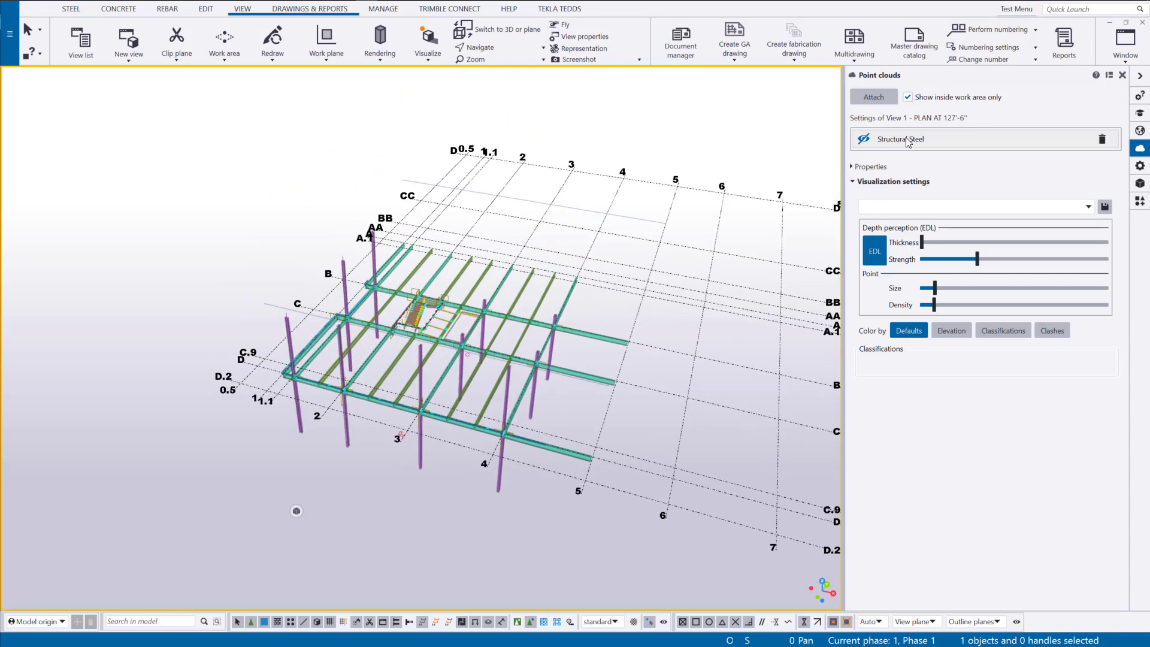
pyautogui.scroll(2, 395, 378)
pyautogui.keyDown('ctrl'); pyautogui.moveTo(410, 387); pyautogui.dragTo(405, 321, button='middle'); pyautogui.keyUp('ctrl')
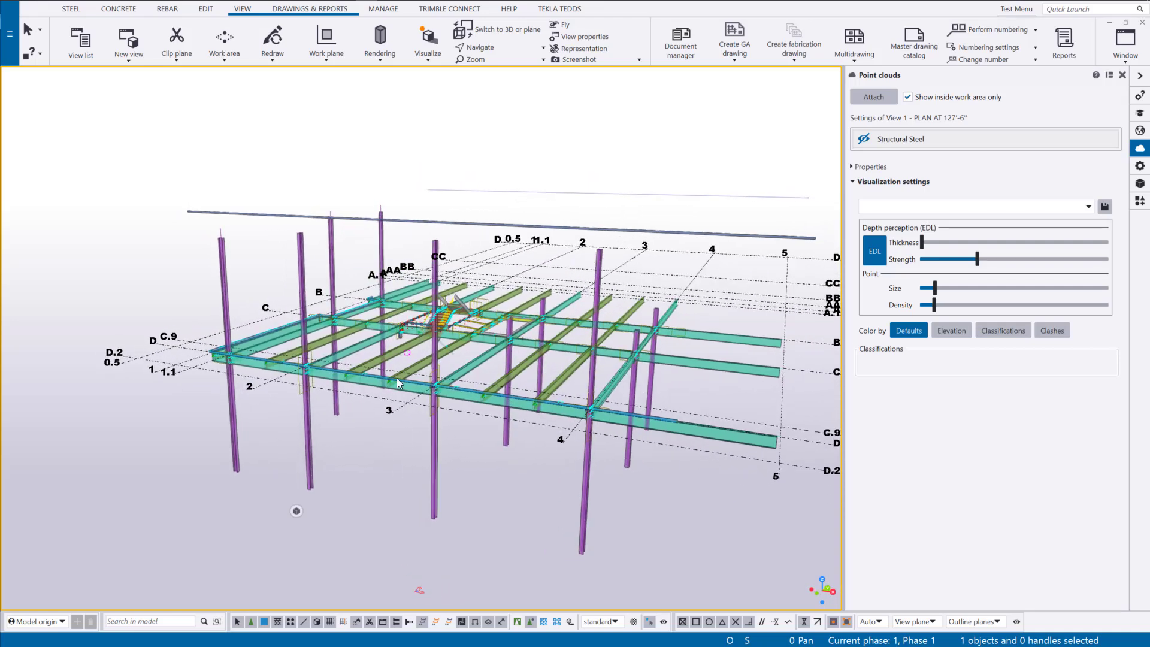
# Hide all object types in the plan view except model parts
pyautogui.moveTo(298, 512)
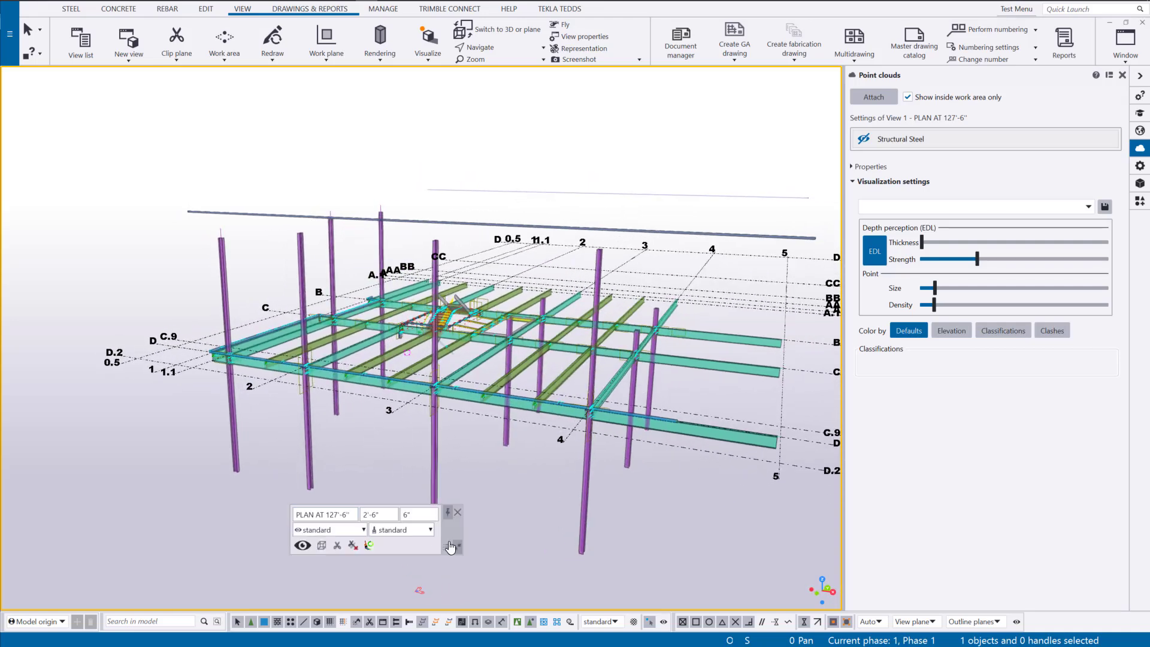
pyautogui.moveTo(454, 523); pyautogui.dragTo(697, 296)
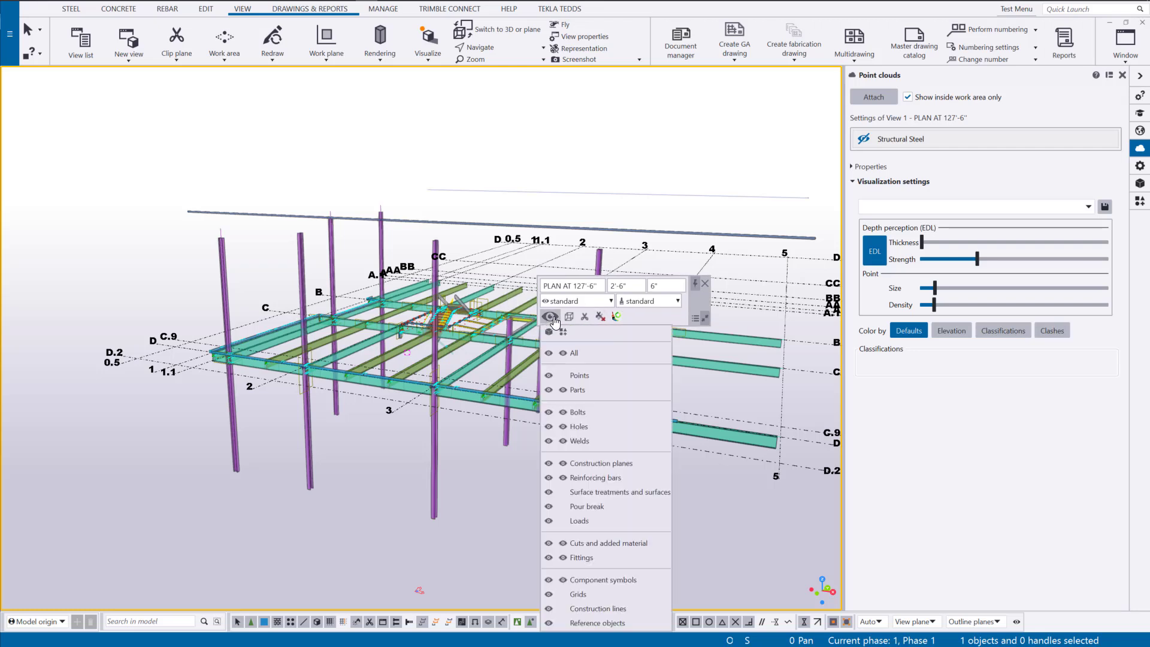
pyautogui.click(550, 316)
pyautogui.click(548, 353)
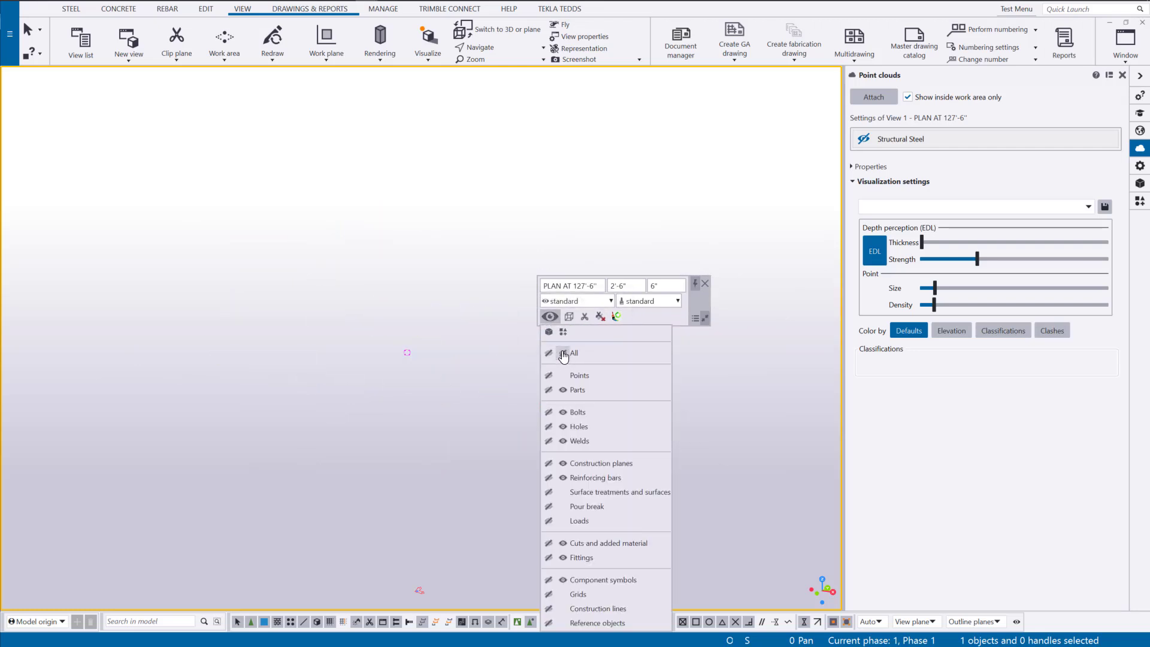
pyautogui.click(549, 391)
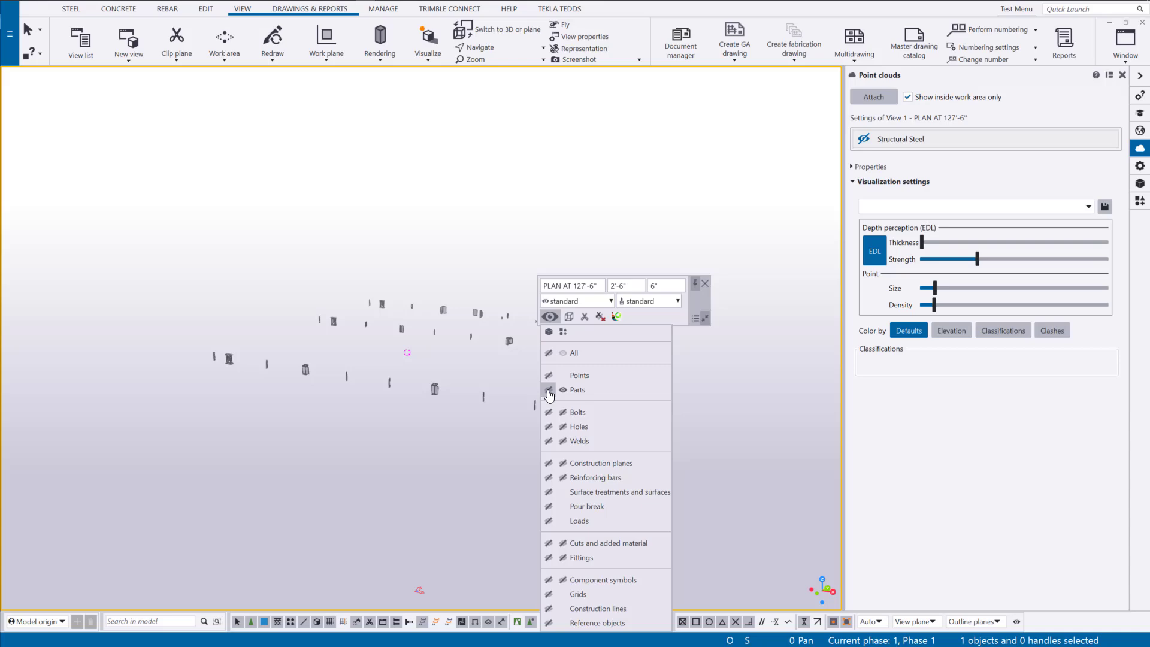
pyautogui.click(706, 283)
# Show the Structural Steel point cloud and orbit to view the deck from below
pyautogui.scroll(6, 333, 328)
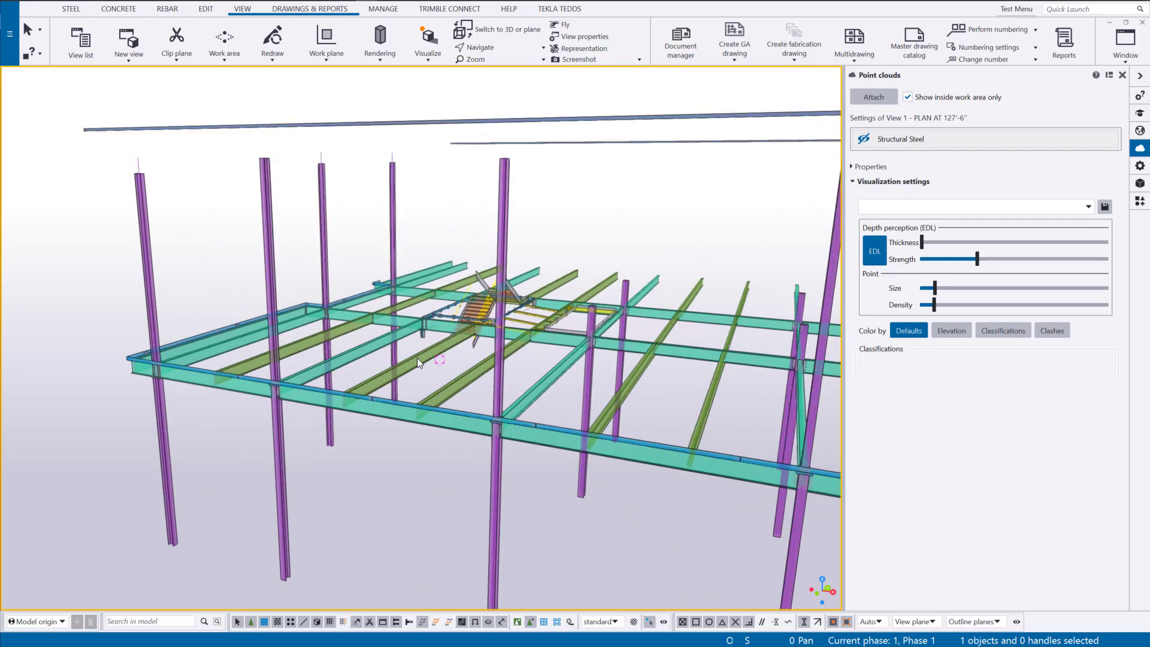
pyautogui.click(864, 139)
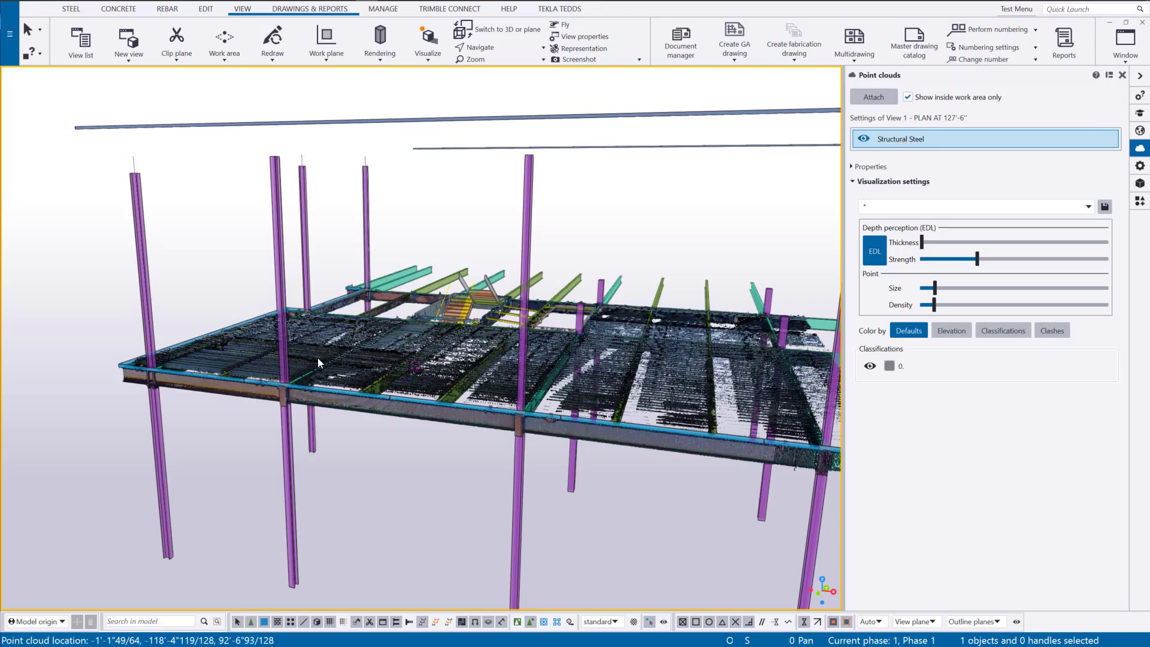
pyautogui.scroll(5, 478, 367)
pyautogui.keyDown('ctrl'); pyautogui.moveTo(478, 367); pyautogui.dragTo(511, 278, button='middle'); pyautogui.keyUp('ctrl')
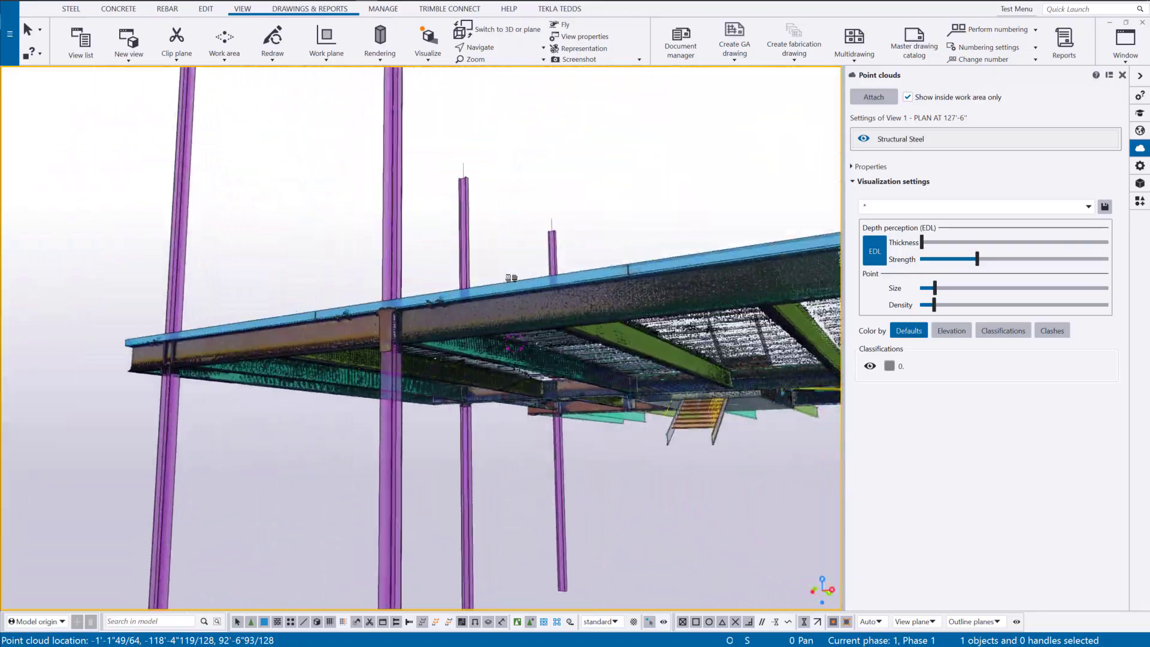
# Colour the point cloud by elevation and orbit around the column junction to inspect the bands
pyautogui.click(953, 332)
pyautogui.scroll(-1, 397, 307)
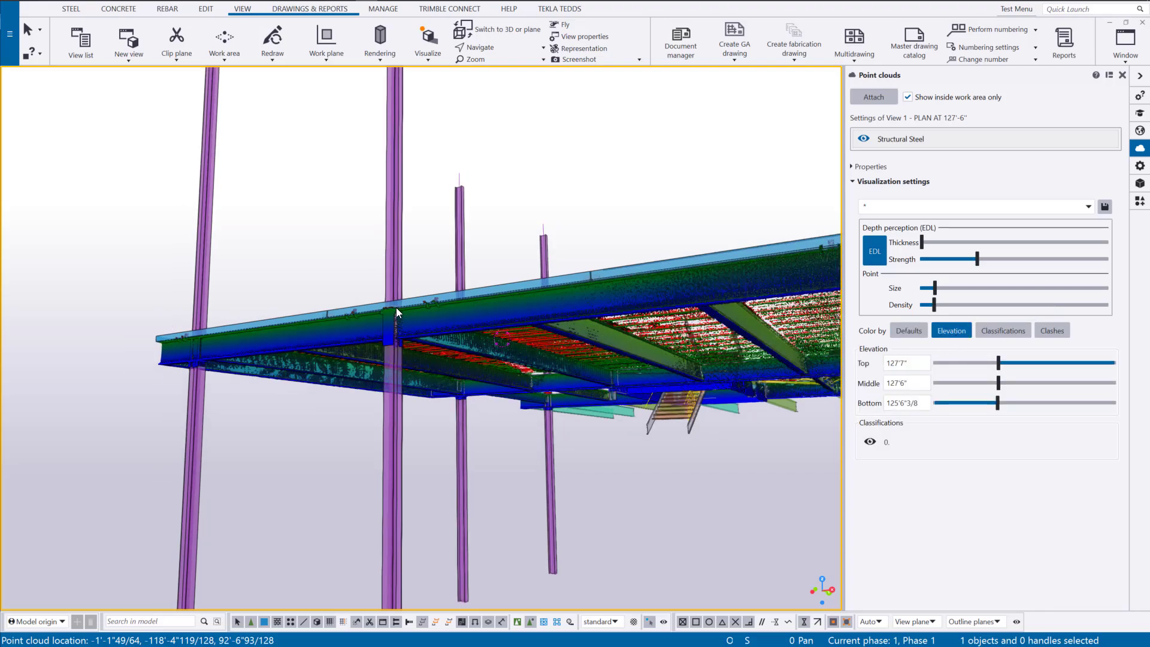
pyautogui.keyDown('ctrl'); pyautogui.moveTo(397, 308); pyautogui.dragTo(413, 374, button='middle'); pyautogui.keyUp('ctrl')
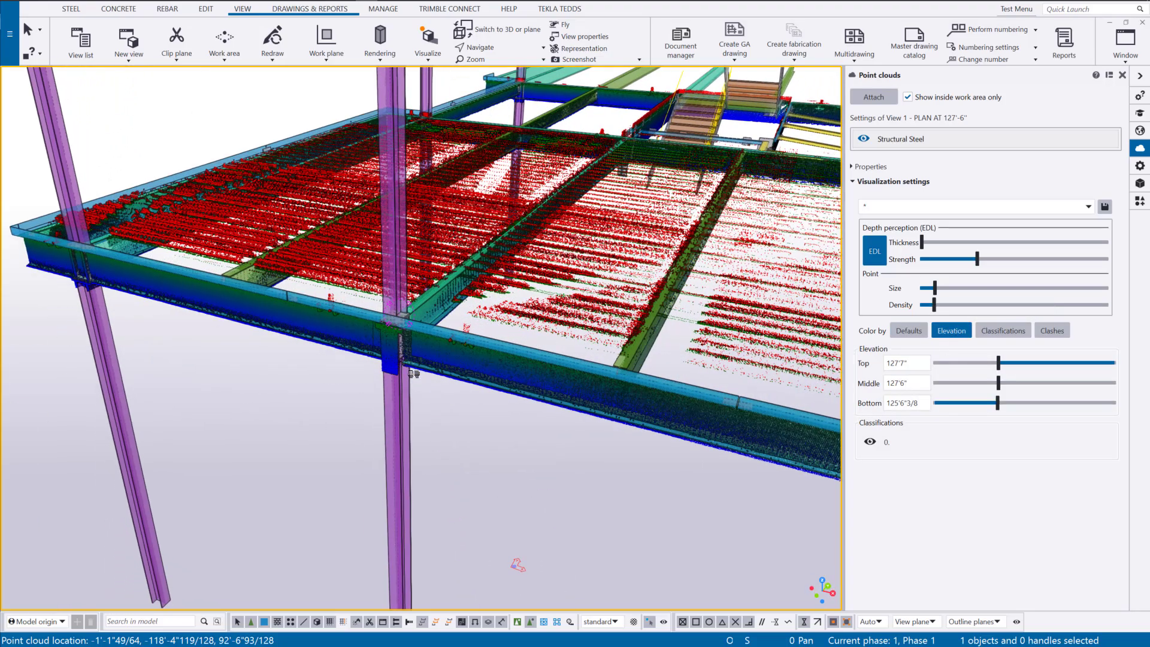
pyautogui.keyDown('ctrl'); pyautogui.moveTo(382, 328); pyautogui.dragTo(532, 344, button='middle'); pyautogui.keyUp('ctrl')
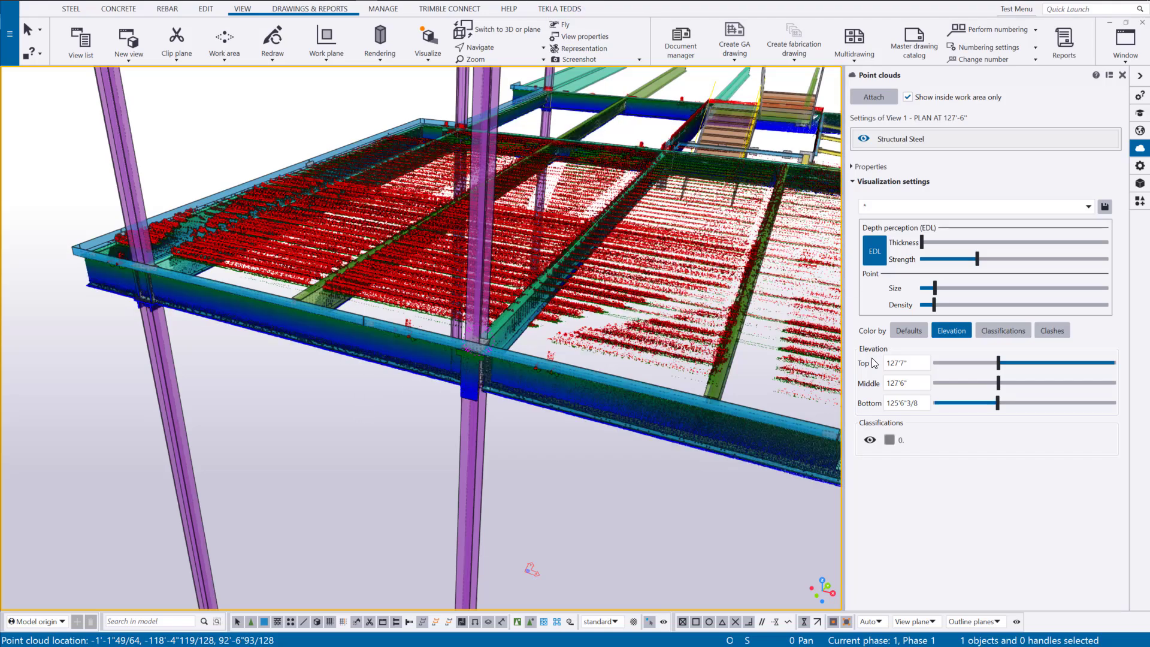
pyautogui.scroll(1, 286, 283)
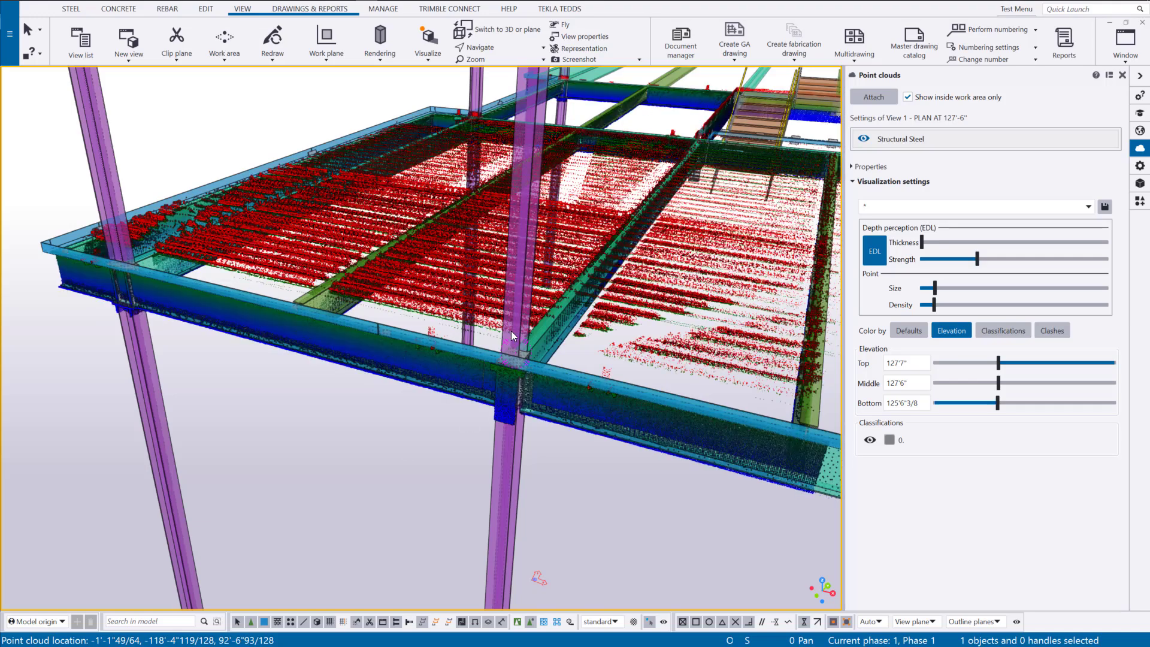
pyautogui.click(520, 304)
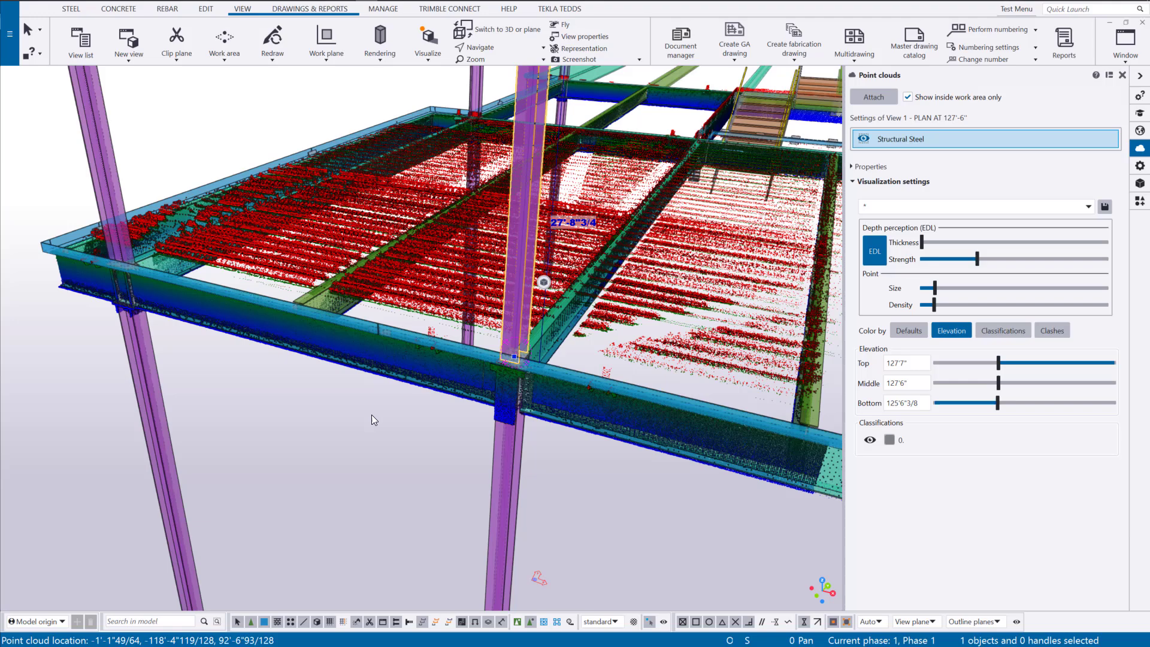
# Hide model parts so only the elevation-coloured point cloud remains visible
pyautogui.click(371, 415)
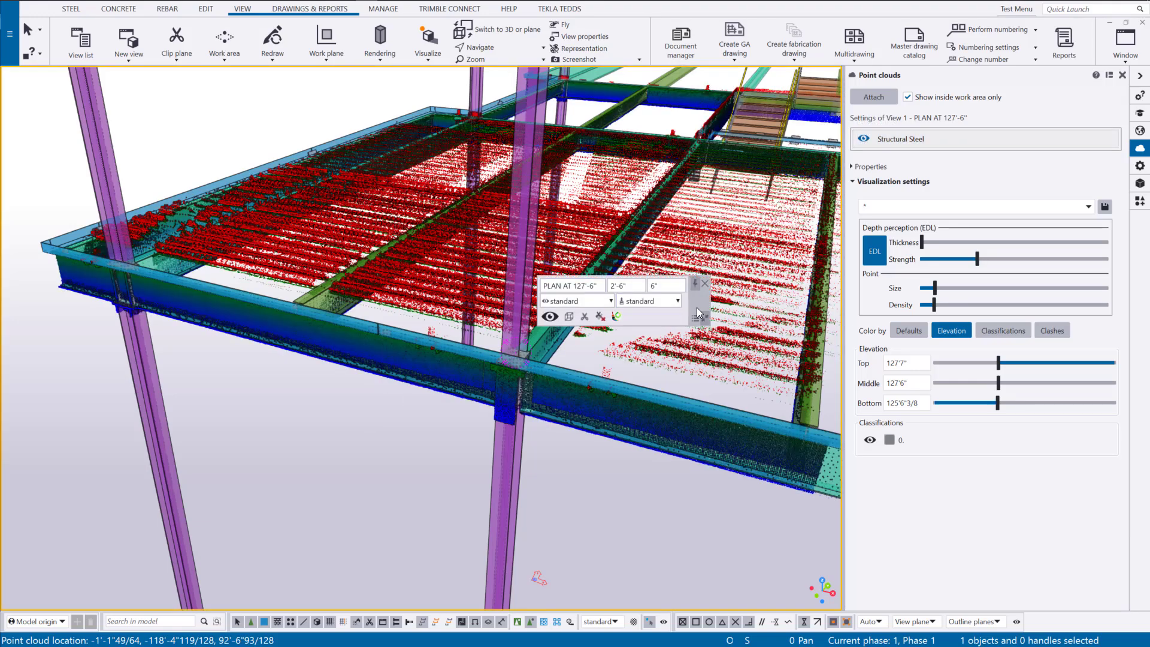
pyautogui.moveTo(697, 307); pyautogui.dragTo(667, 516)
pyautogui.click(530, 531)
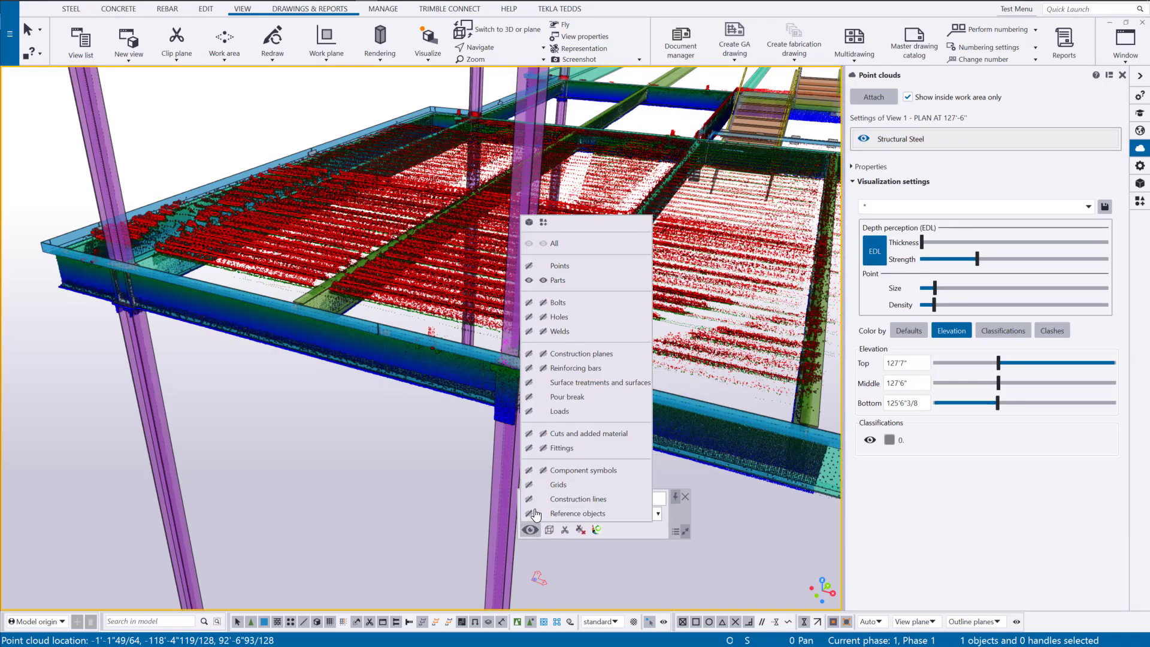
pyautogui.click(543, 280)
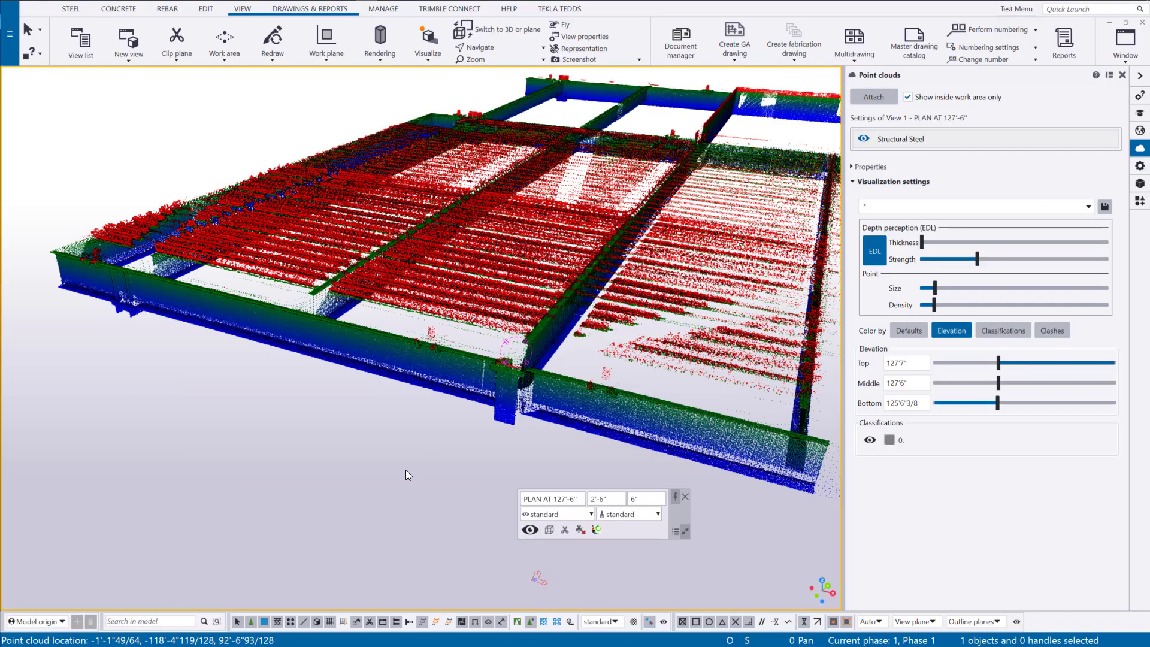
pyautogui.keyDown('ctrl'); pyautogui.moveTo(301, 317); pyautogui.dragTo(424, 317, button='middle'); pyautogui.keyUp('ctrl')
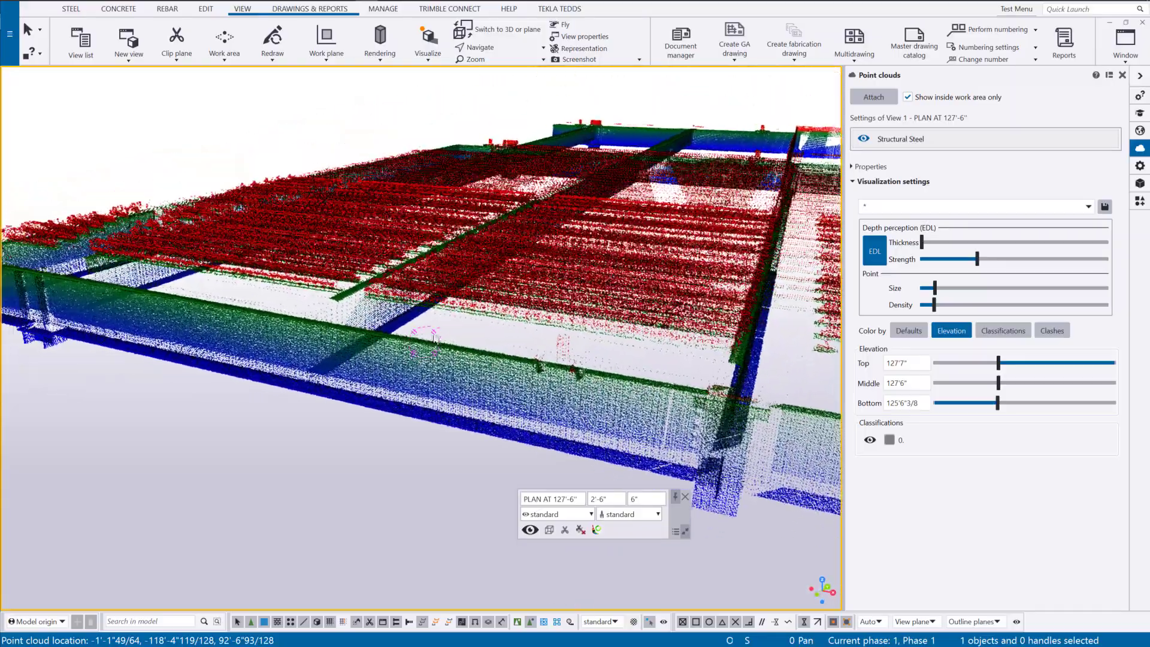
# Inspect the Top 127'7" and Middle 127'6" elevation band values
pyautogui.moveTo(924, 386); pyautogui.dragTo(882, 383)
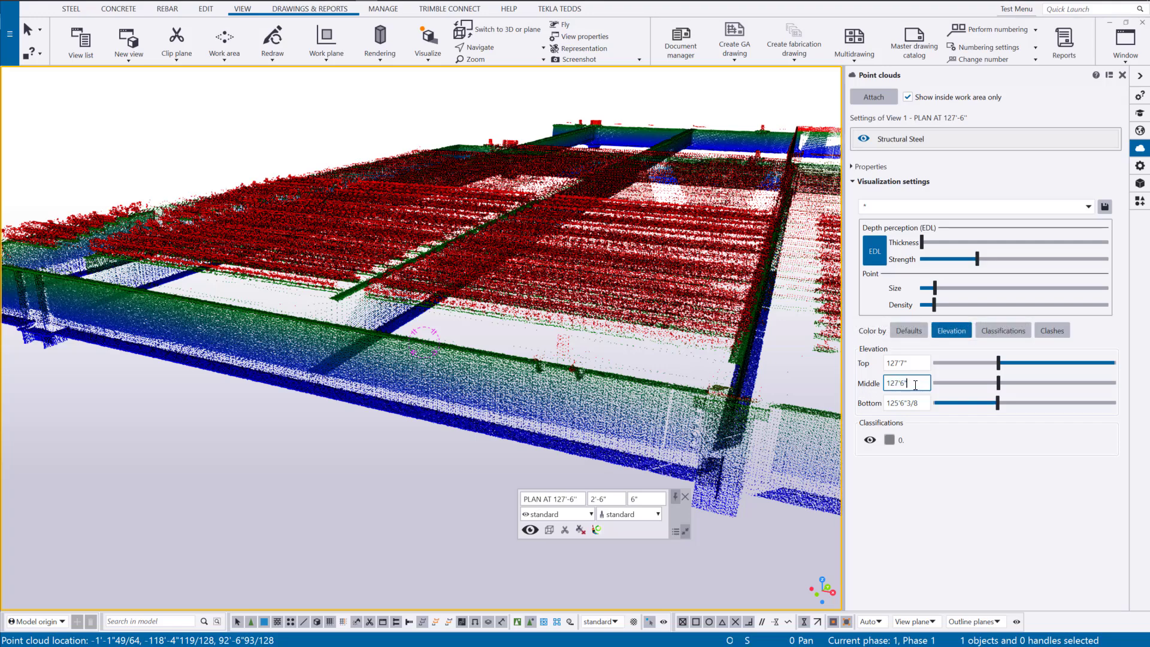
pyautogui.keyDown('ctrl'); pyautogui.moveTo(329, 330); pyautogui.dragTo(328, 330, button='middle'); pyautogui.keyUp('ctrl')
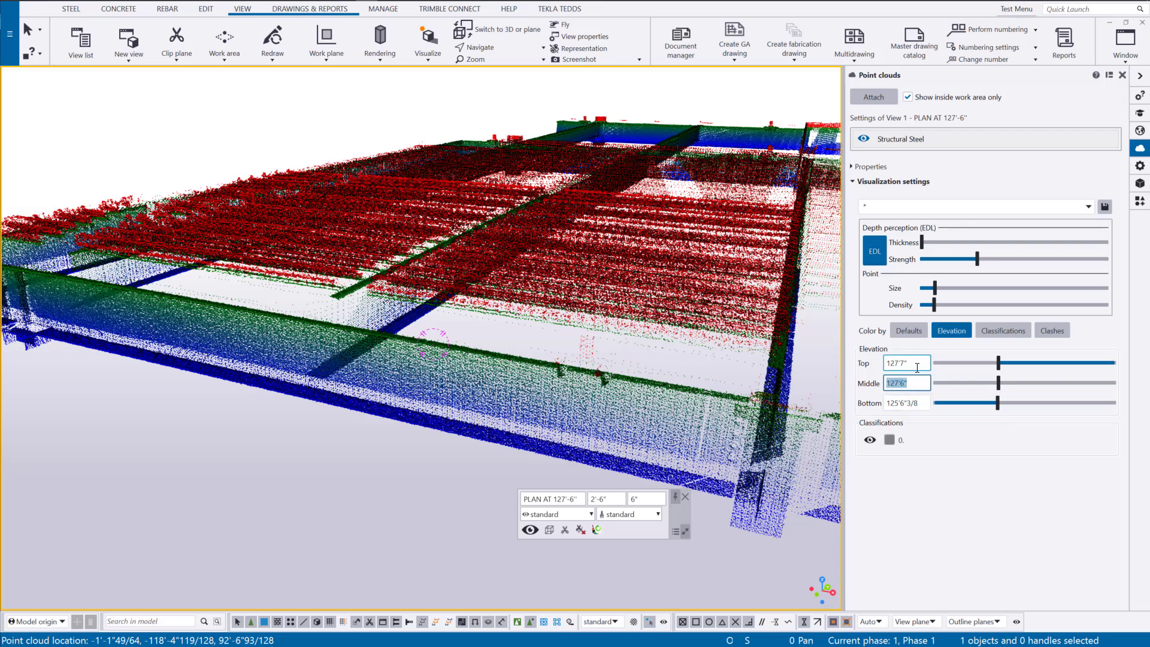
pyautogui.click(915, 363)
pyautogui.click(897, 386)
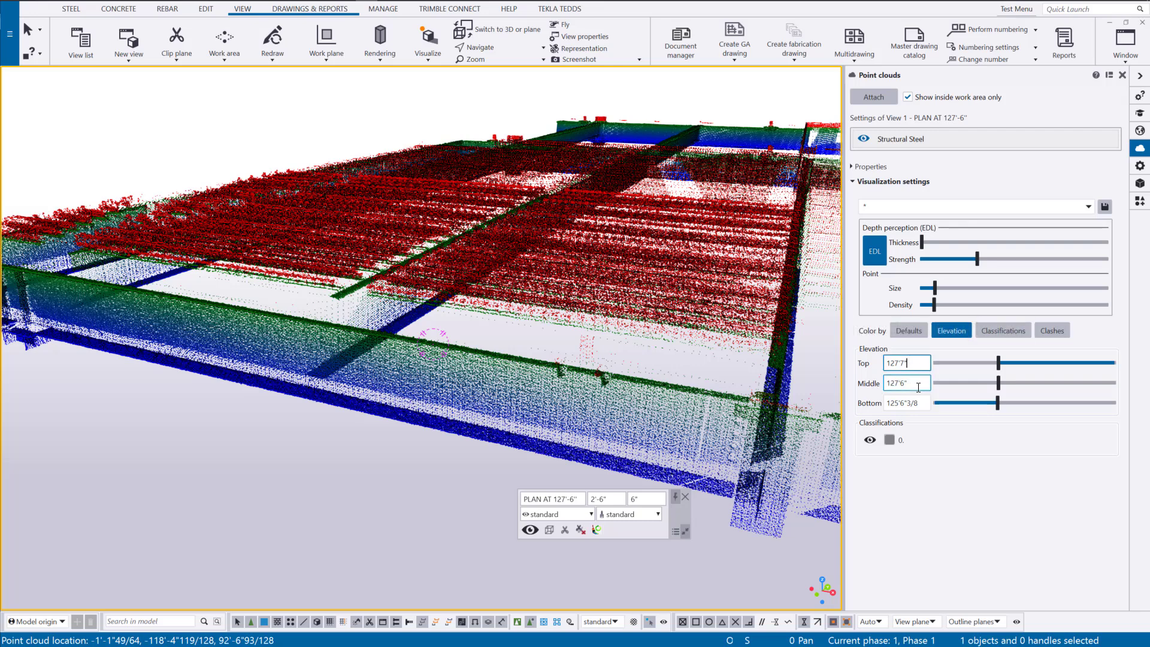
pyautogui.click(908, 385)
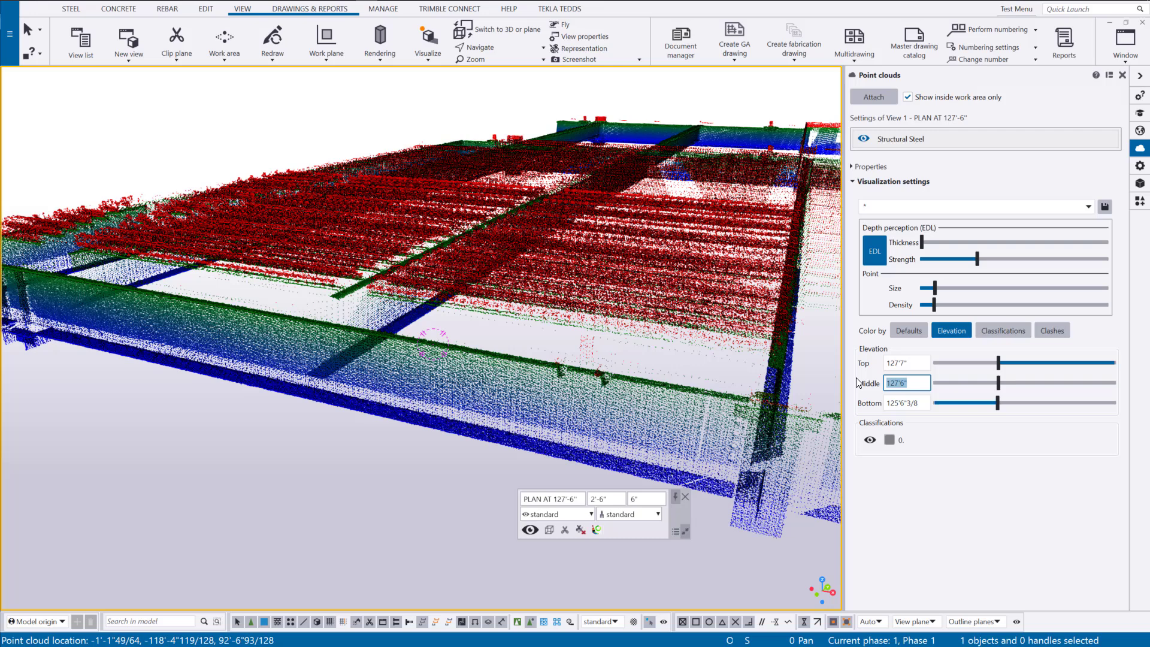
# Set the Bottom elevation to 127'0" and orbit to a near side-on view of the beams
pyautogui.press('Tab')
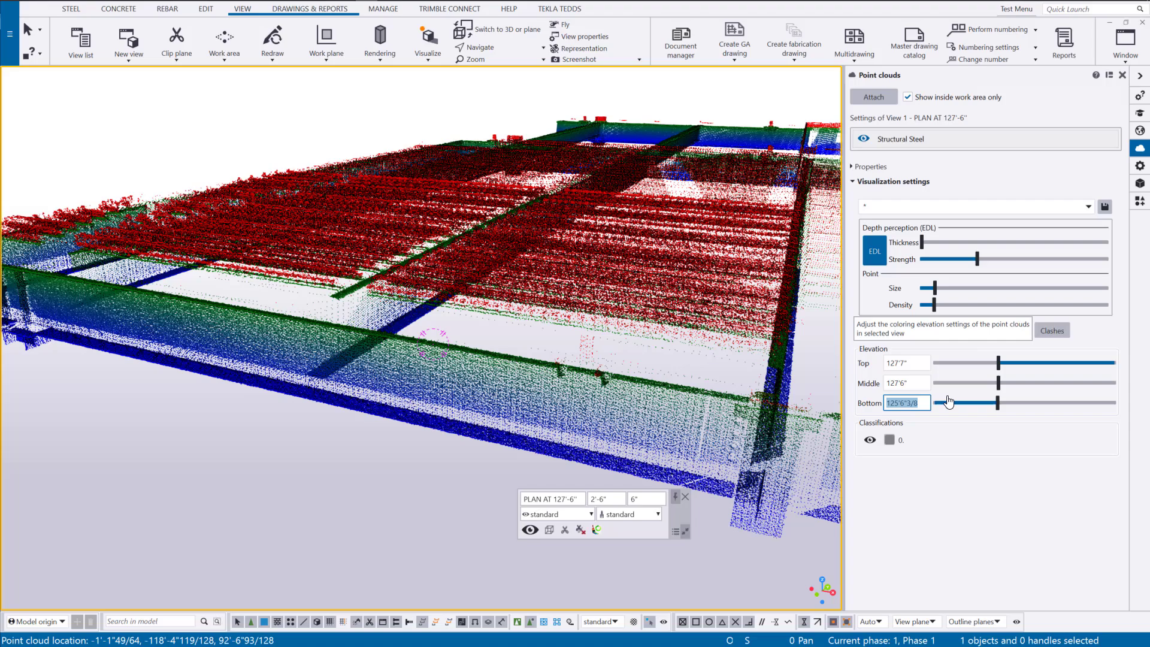
pyautogui.write('127')
pyautogui.press('Return')
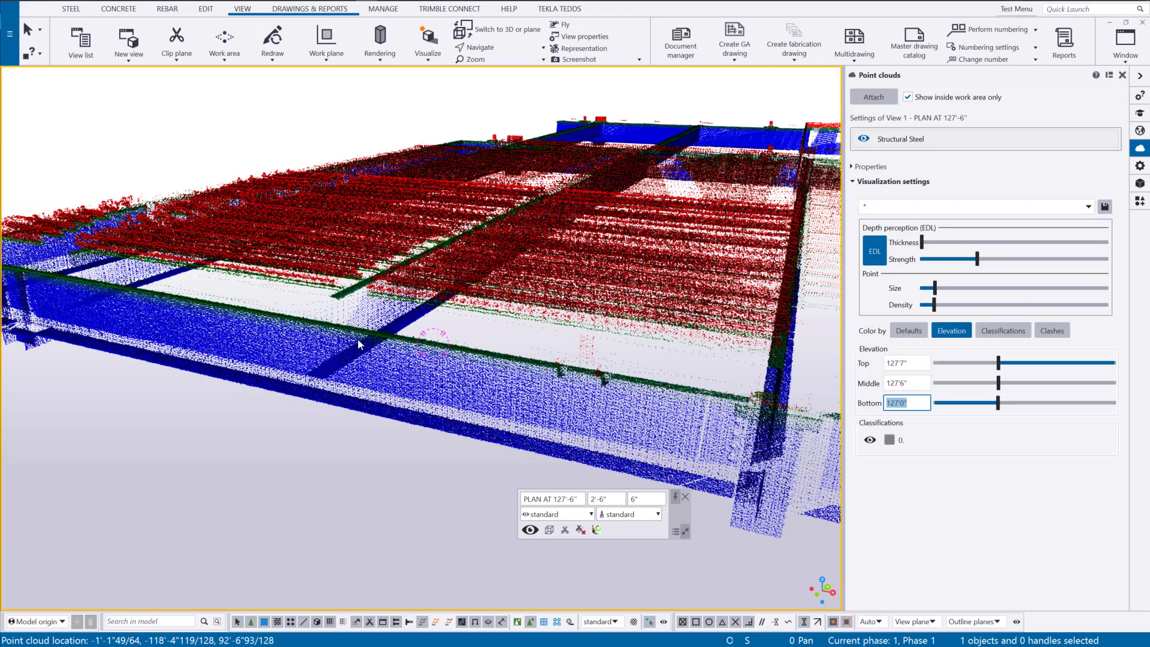
pyautogui.keyDown('ctrl'); pyautogui.moveTo(358, 344); pyautogui.dragTo(808, 366, button='middle'); pyautogui.keyUp('ctrl')
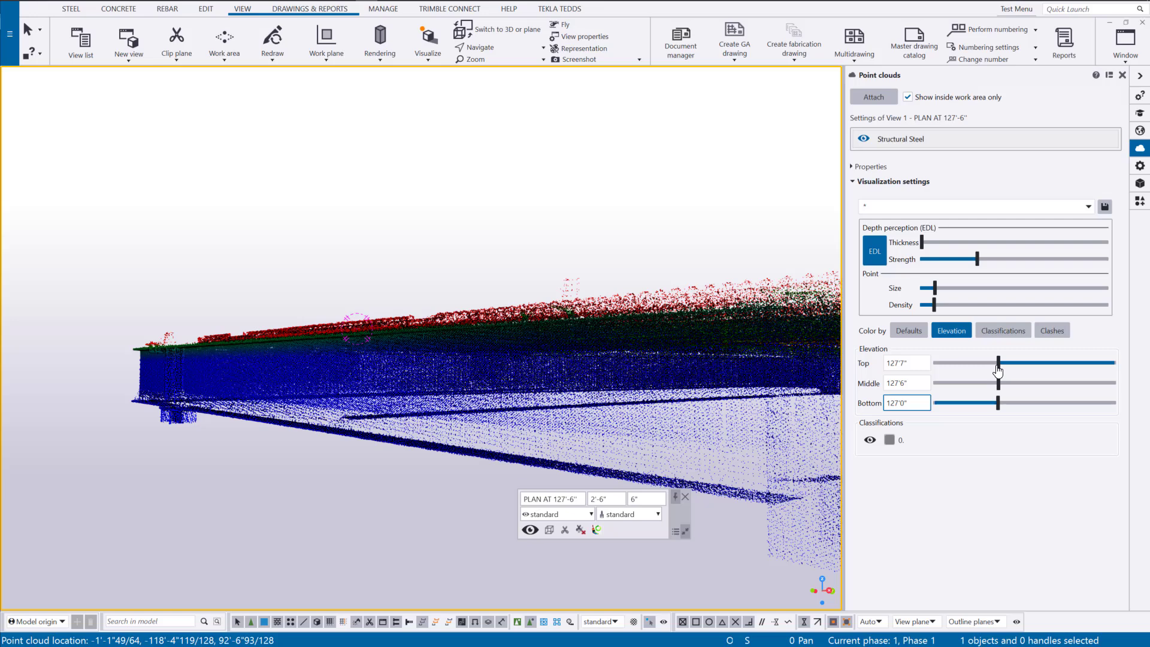
# Lower the Bottom elevation to 126'6" and orbit to see the beam tops
pyautogui.press('BackSpace')
pyautogui.write('6')
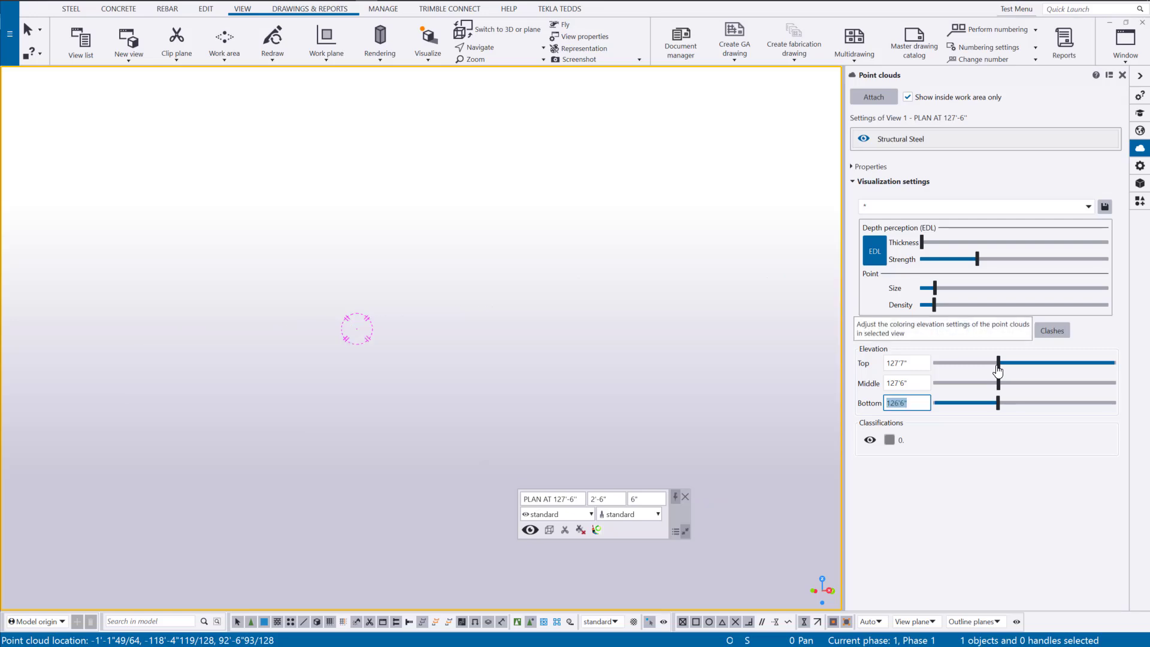
pyautogui.doubleClick(904, 404)
pyautogui.hotkey('shift', 'Tab')
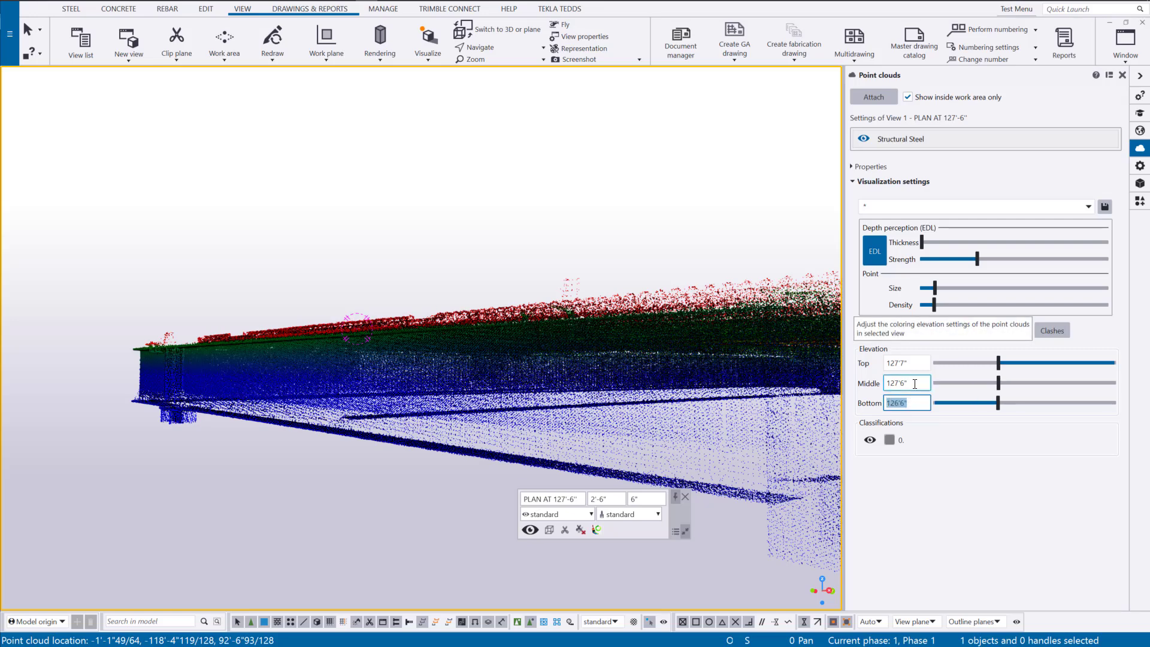
pyautogui.scroll(2, 167, 350)
pyautogui.keyDown('ctrl'); pyautogui.moveTo(168, 350); pyautogui.dragTo(237, 317, button='middle'); pyautogui.keyUp('ctrl')
# Zoom and orbit the point cloud, focusing the 127'7" top value, to reveal the whole structure
pyautogui.scroll(3, 237, 317)
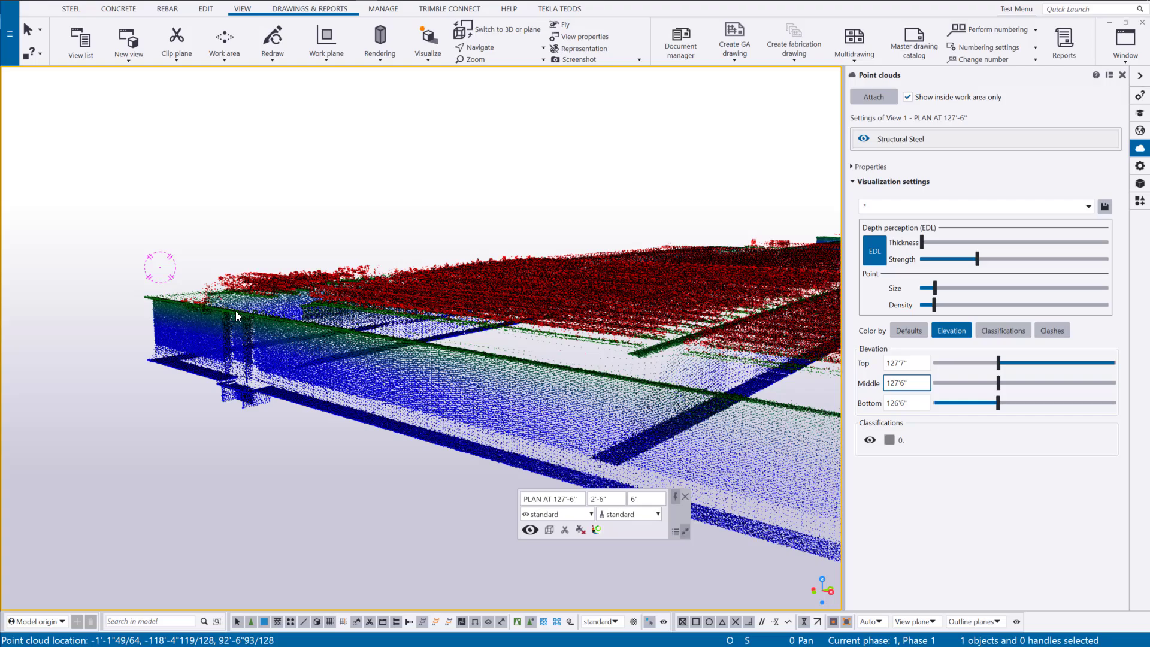
pyautogui.scroll(-2, 239, 315)
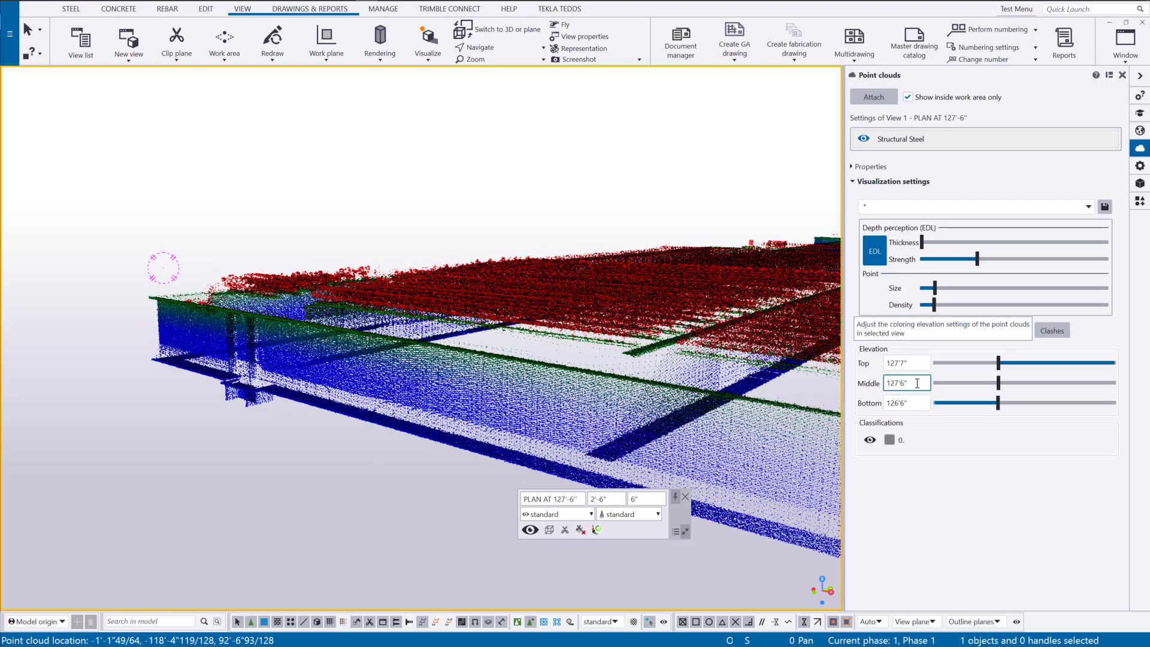
pyautogui.scroll(3, 165, 303)
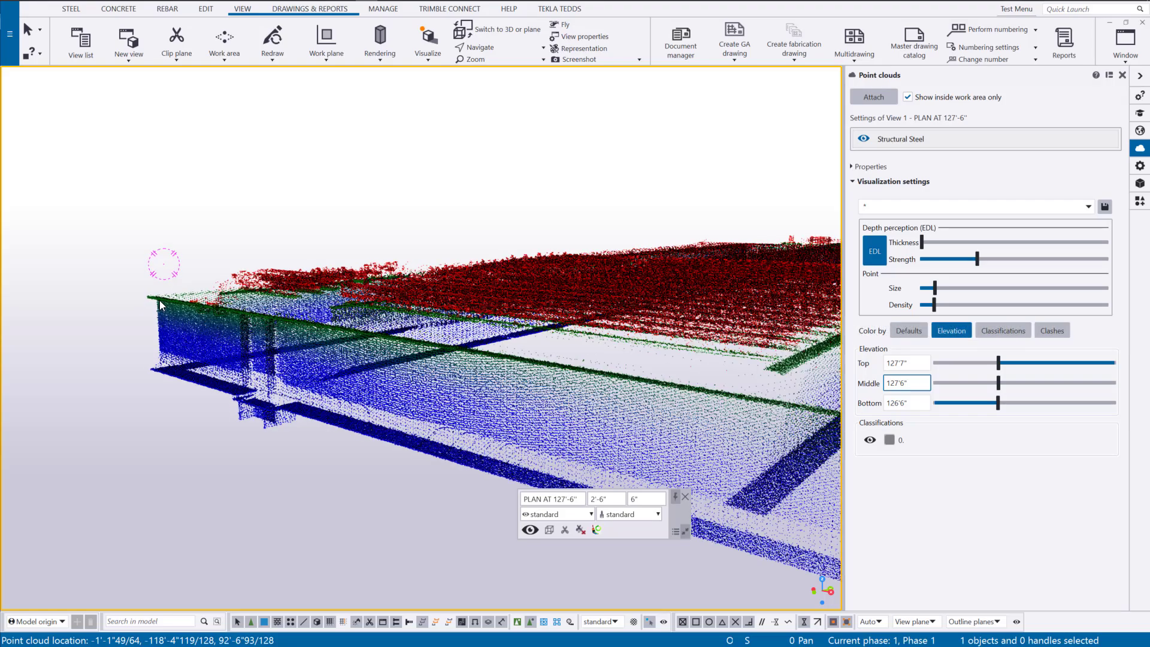
pyautogui.scroll(2, 165, 303)
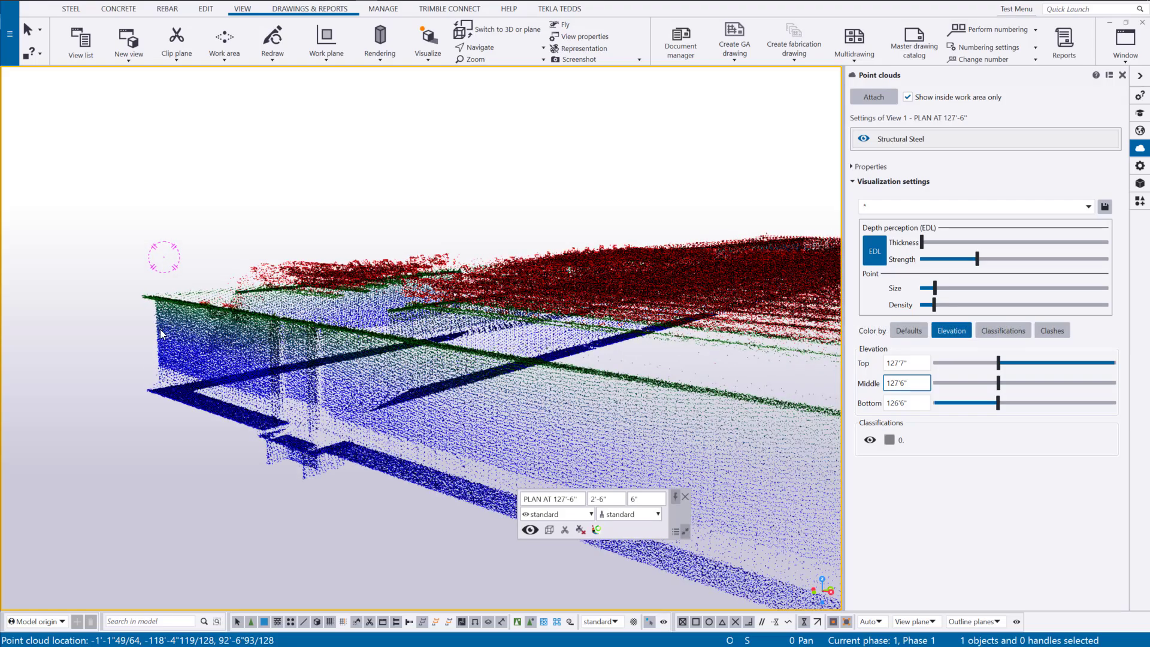
pyautogui.keyDown('ctrl'); pyautogui.moveTo(165, 339); pyautogui.dragTo(189, 347, button='middle'); pyautogui.keyUp('ctrl')
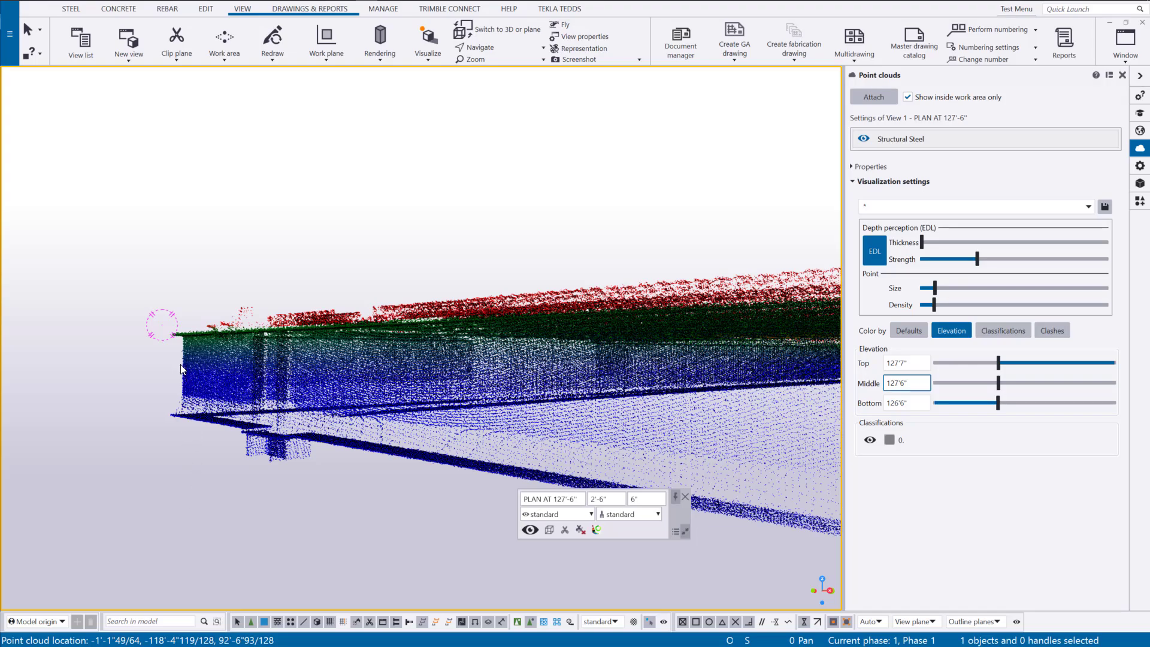
pyautogui.keyDown('ctrl'); pyautogui.moveTo(300, 333); pyautogui.dragTo(363, 341, button='middle'); pyautogui.keyUp('ctrl')
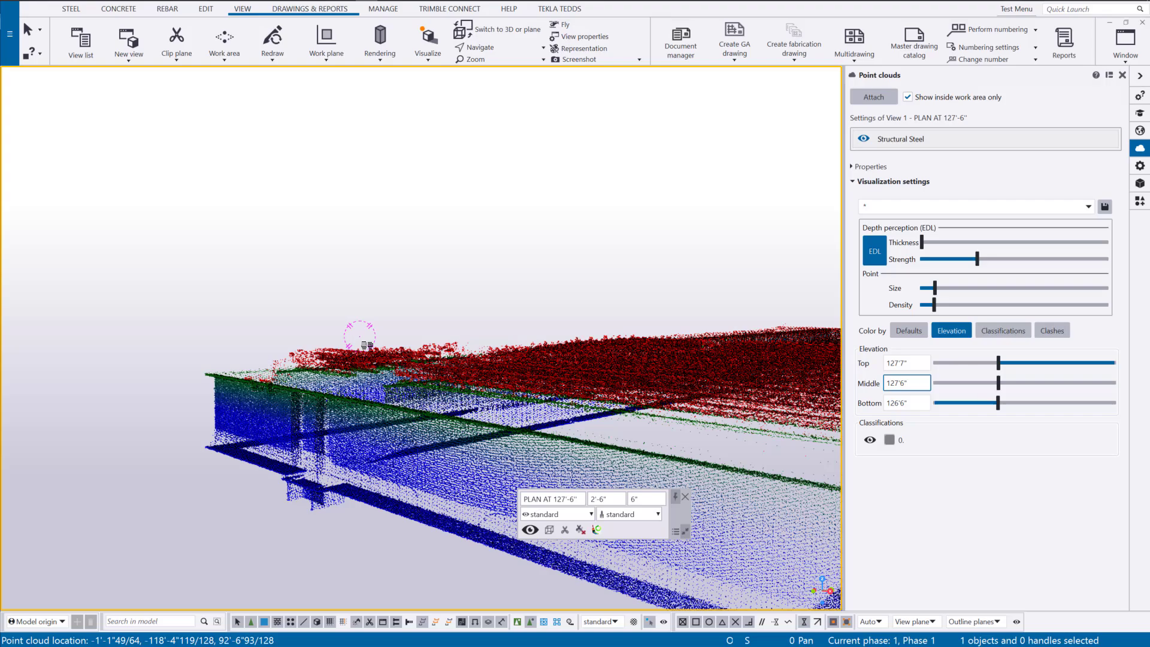
pyautogui.click(905, 363)
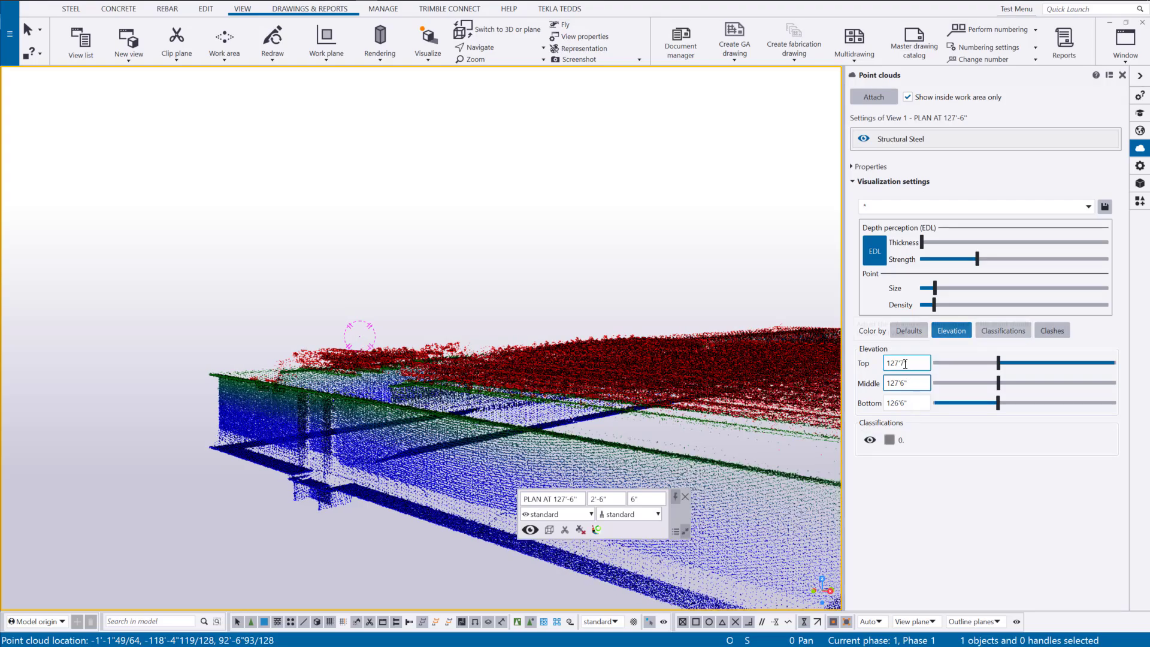
pyautogui.scroll(2, 322, 396)
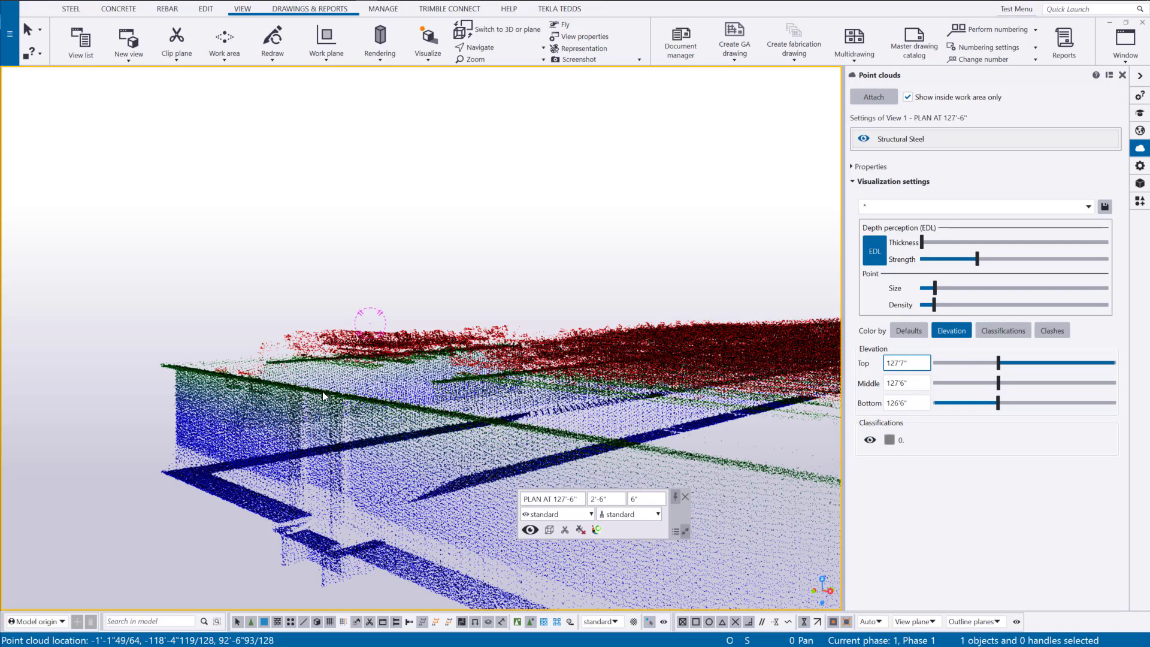
pyautogui.keyDown('ctrl'); pyautogui.moveTo(323, 396); pyautogui.dragTo(420, 382, button='middle'); pyautogui.keyUp('ctrl')
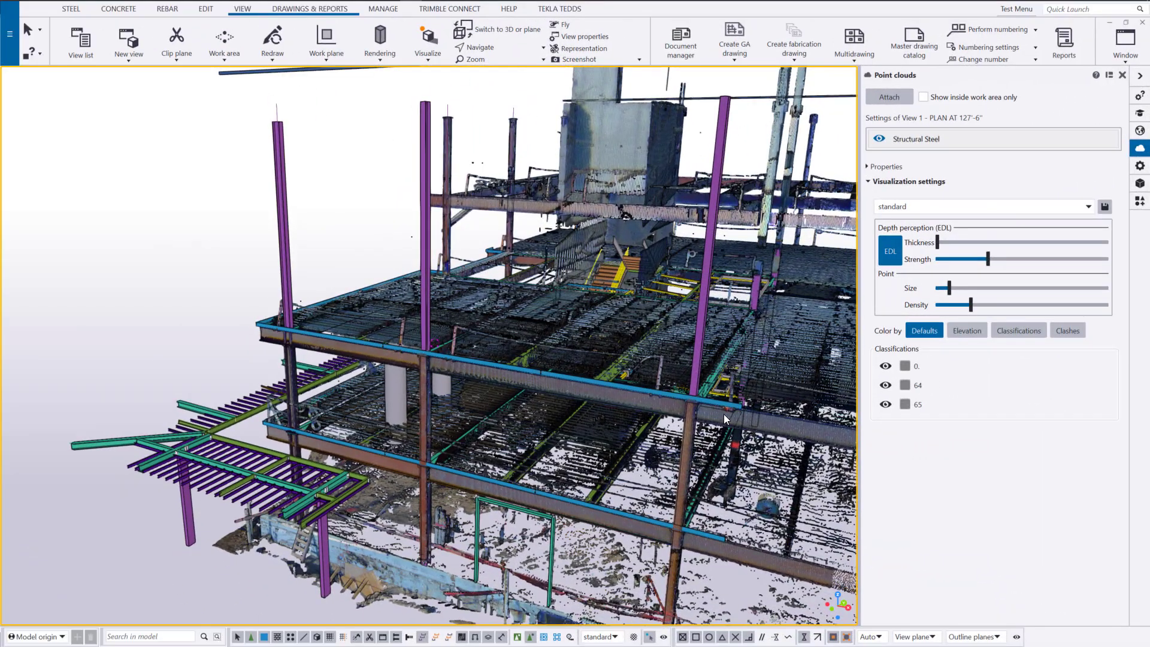
# Colour the point cloud by Clashes and orbit to view the U-shaped pipe under the beams
pyautogui.click(1070, 334)
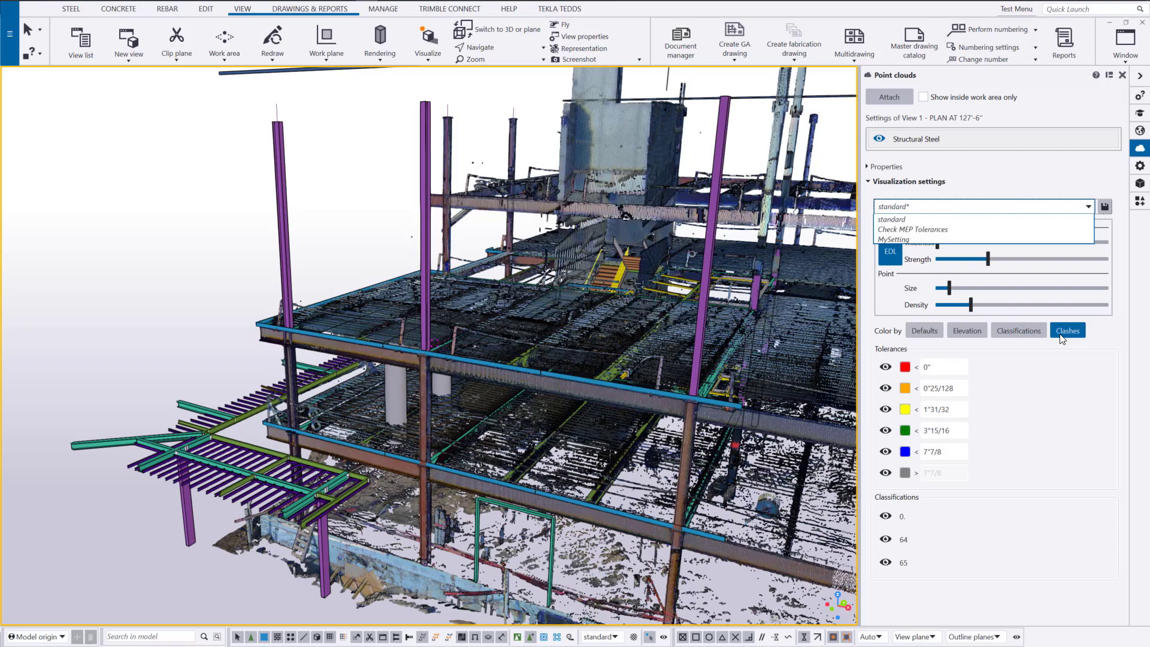
pyautogui.click(1061, 339)
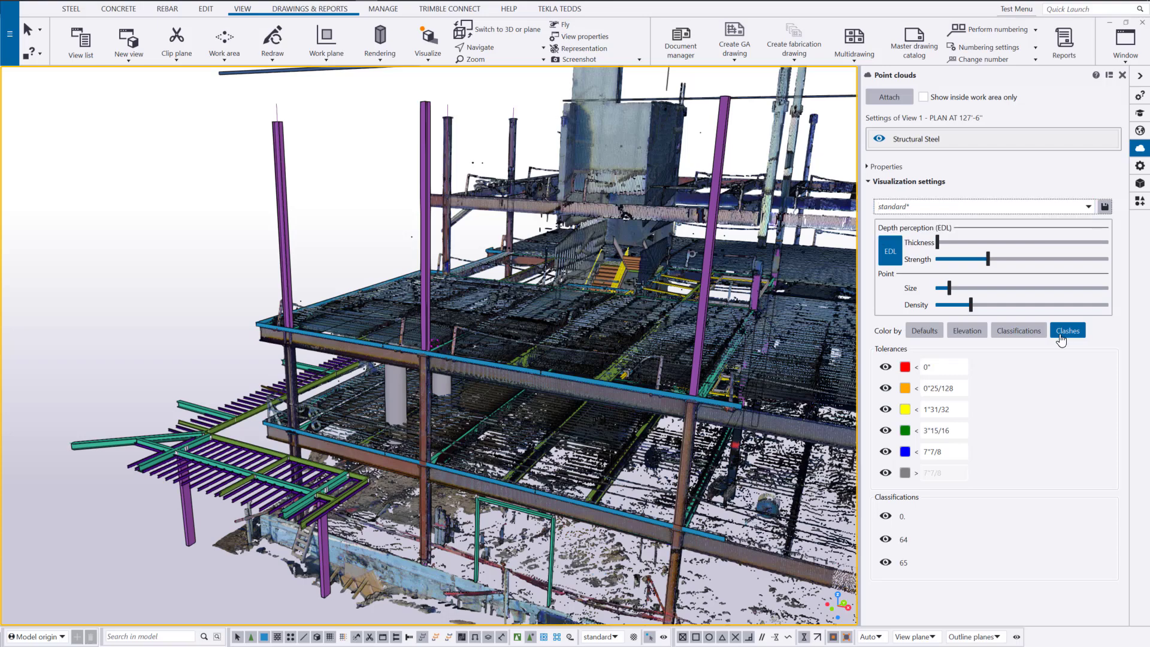
pyautogui.scroll(5, 385, 379)
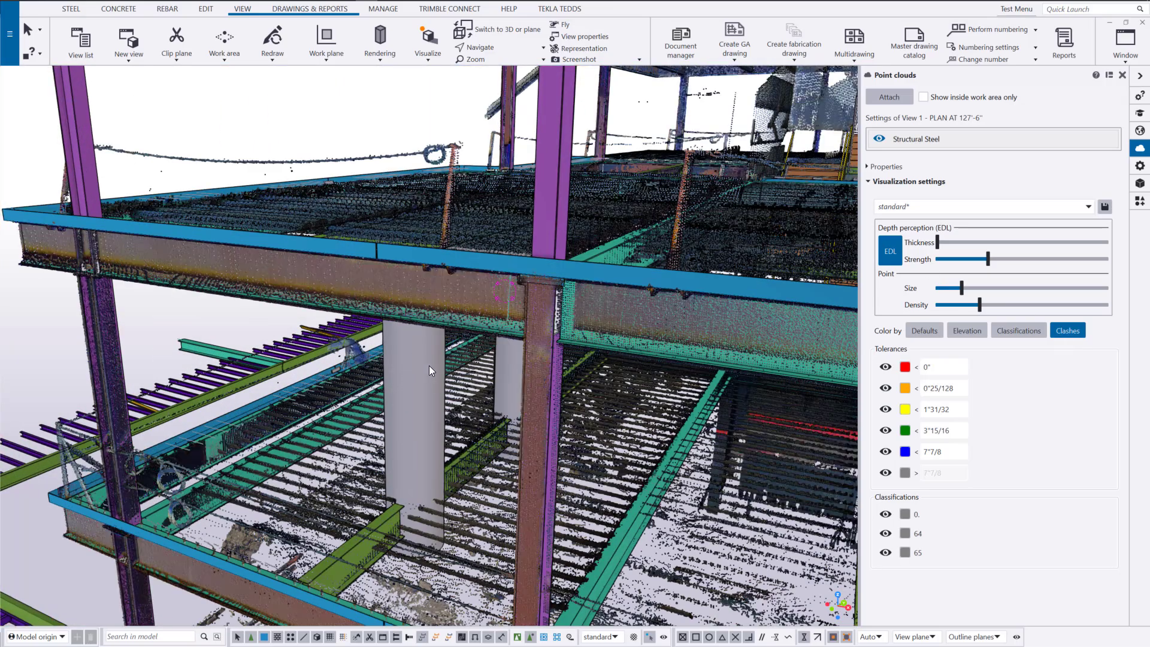
pyautogui.keyDown('ctrl'); pyautogui.moveTo(429, 365); pyautogui.dragTo(451, 354, button='middle'); pyautogui.keyUp('ctrl')
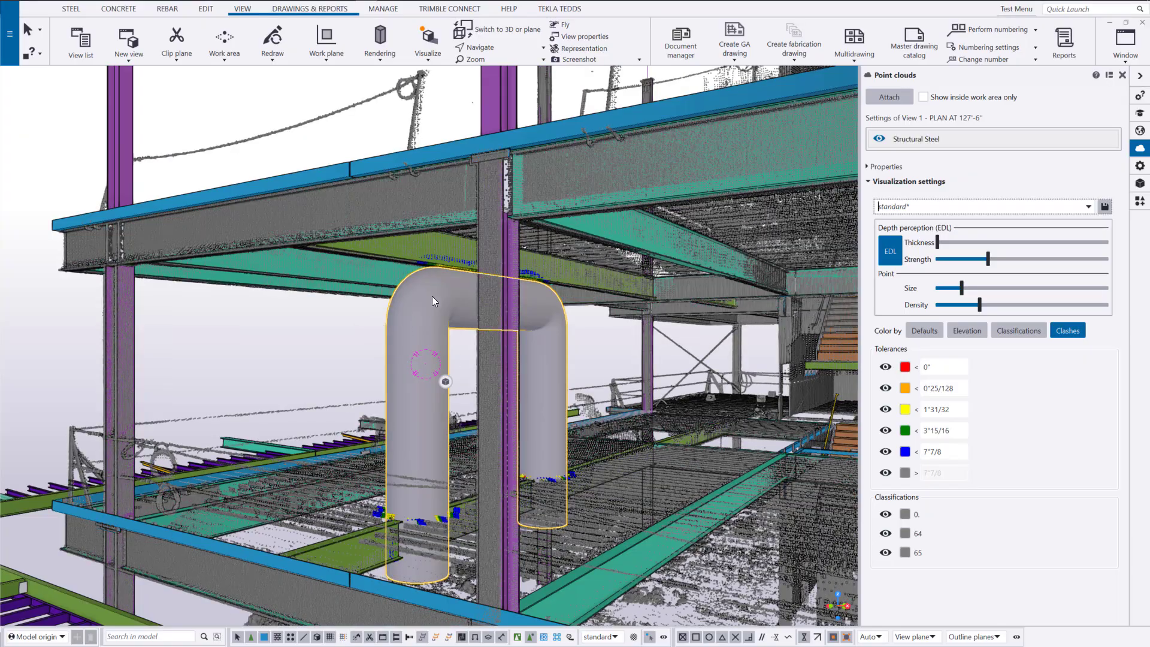
pyautogui.moveTo(433, 296)
pyautogui.keyDown('ctrl'); pyautogui.mouseDown(button='middle')
pyautogui.moveTo(481, 285)
pyautogui.moveTo(444, 286)
pyautogui.moveTo(484, 287)
pyautogui.moveTo(468, 306)
pyautogui.mouseUp(button='middle'); pyautogui.keyUp('ctrl')
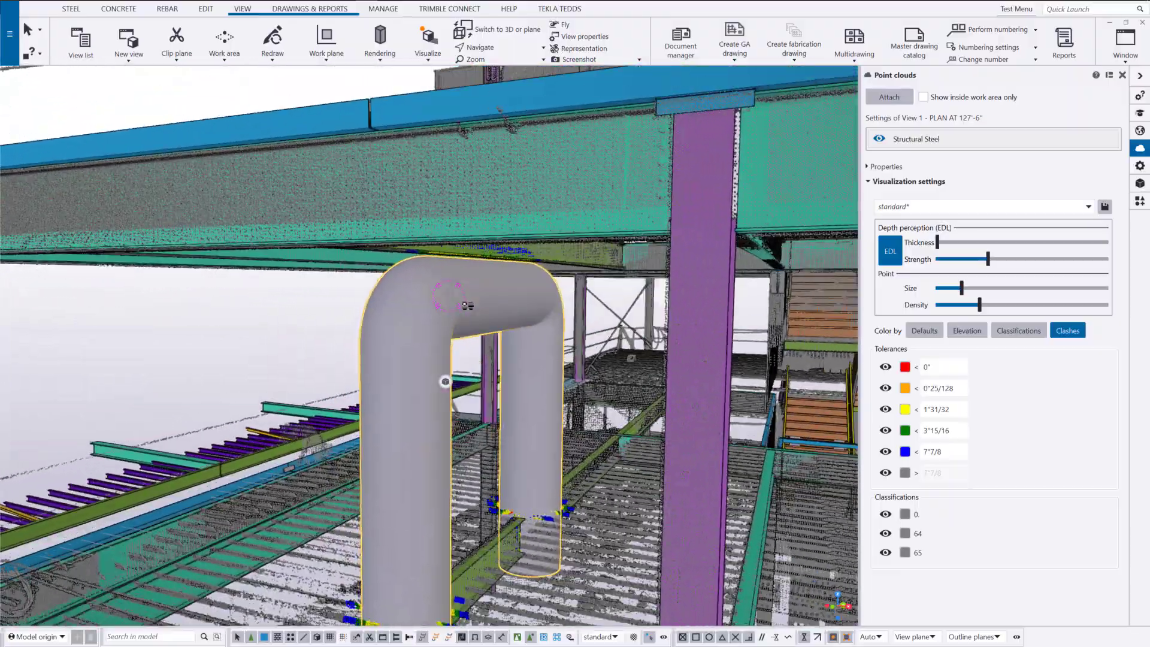
pyautogui.scroll(-3, 468, 306)
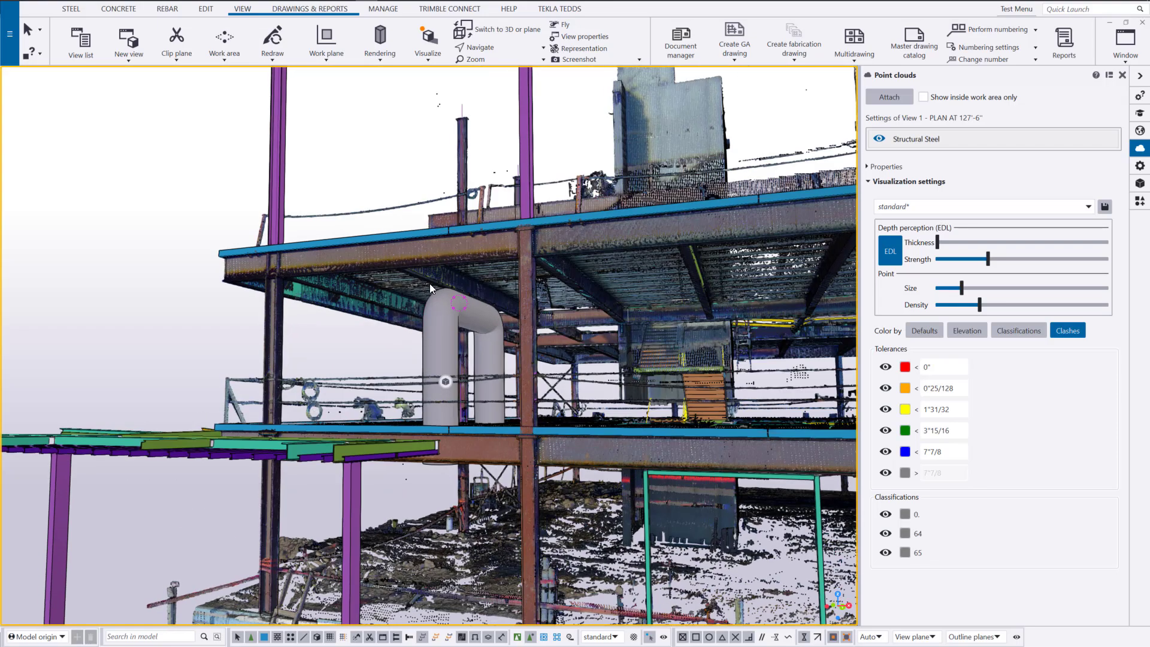
# Pick the beam above the U-pipe as the clash reference and inspect its red-orange points
pyautogui.click(508, 306)
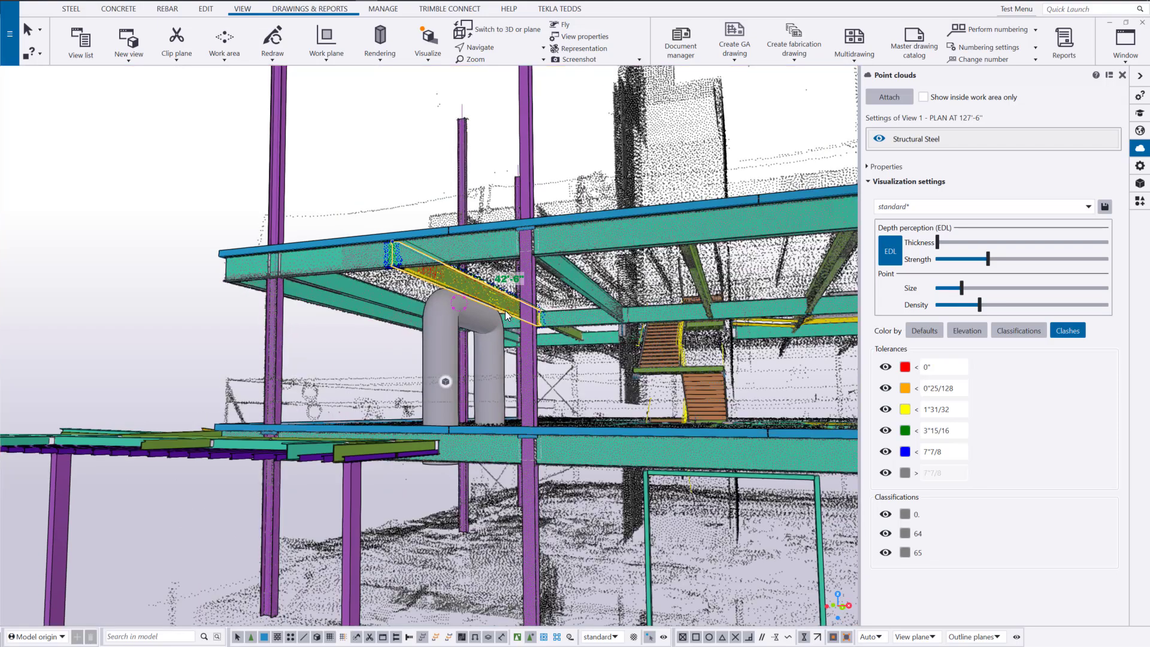
pyautogui.scroll(5, 467, 293)
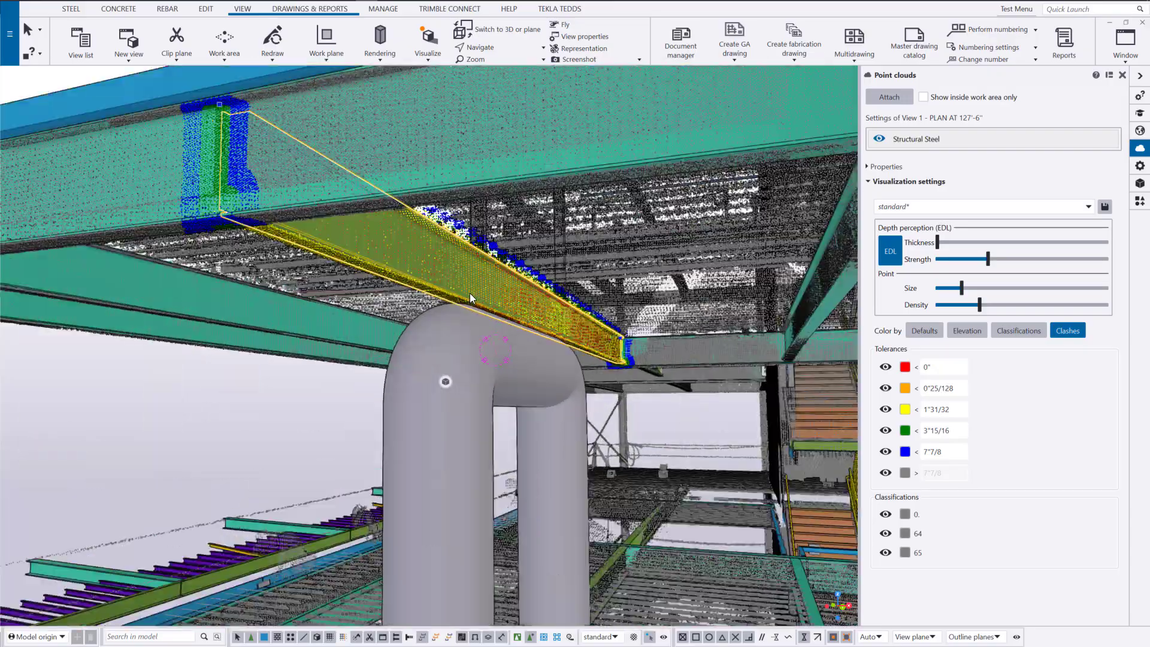
pyautogui.moveTo(459, 293)
pyautogui.keyDown('ctrl'); pyautogui.mouseDown(button='middle')
pyautogui.moveTo(445, 293)
pyautogui.moveTo(458, 293)
pyautogui.mouseUp(button='middle'); pyautogui.keyUp('ctrl')
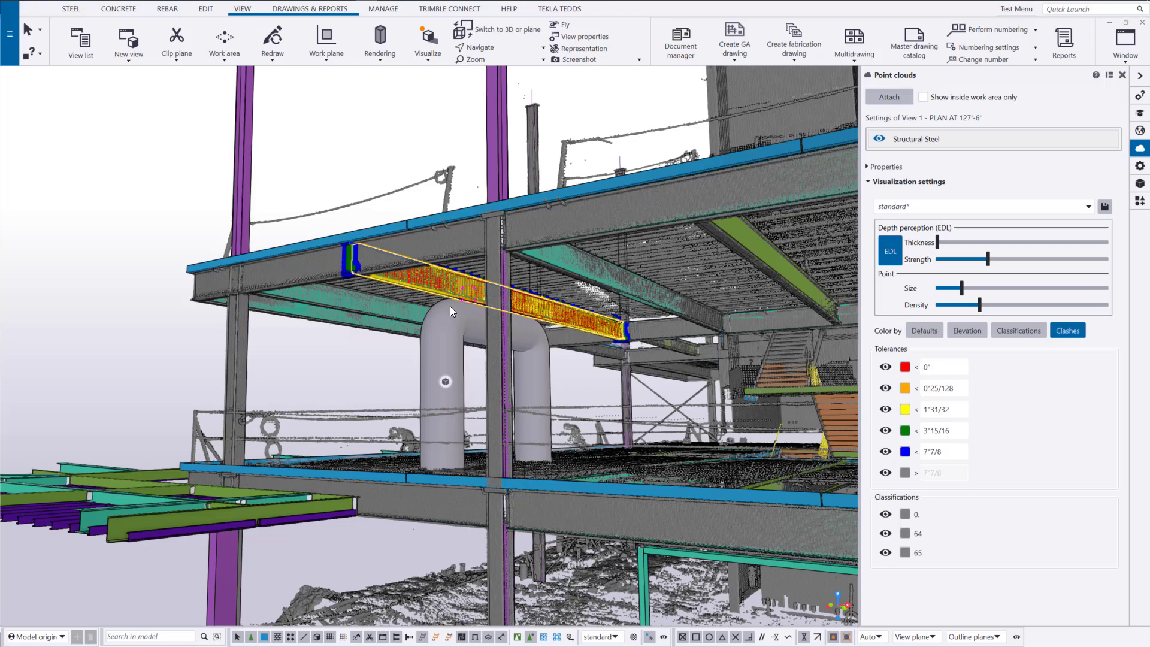
pyautogui.scroll(2, 451, 281)
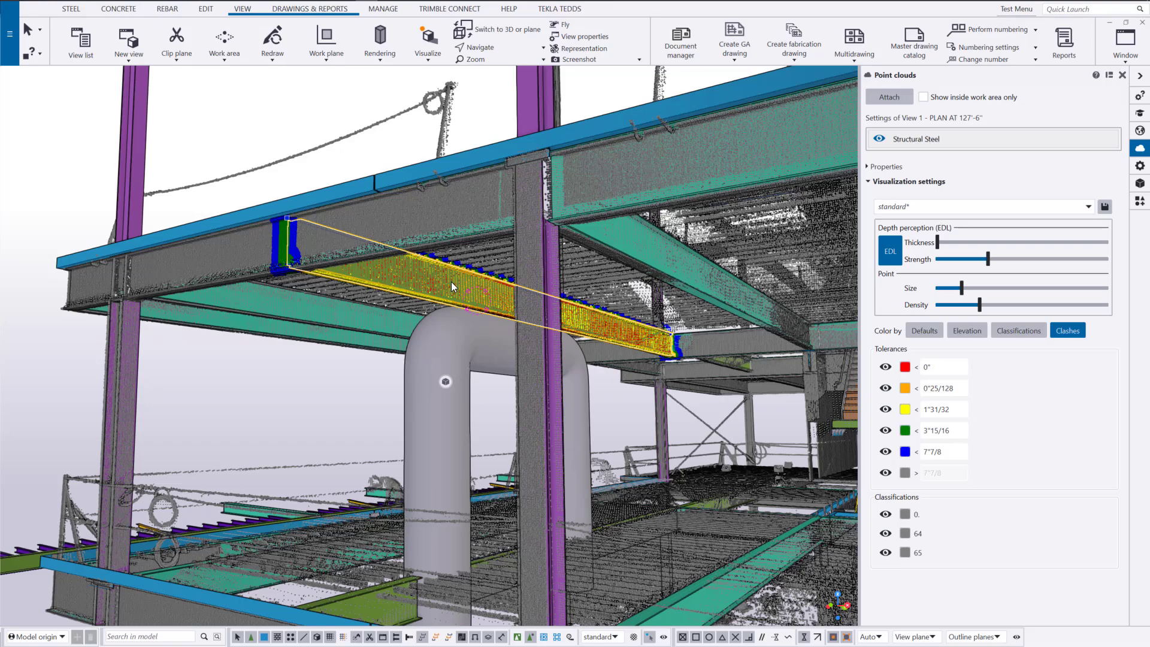
pyautogui.scroll(-3, 451, 282)
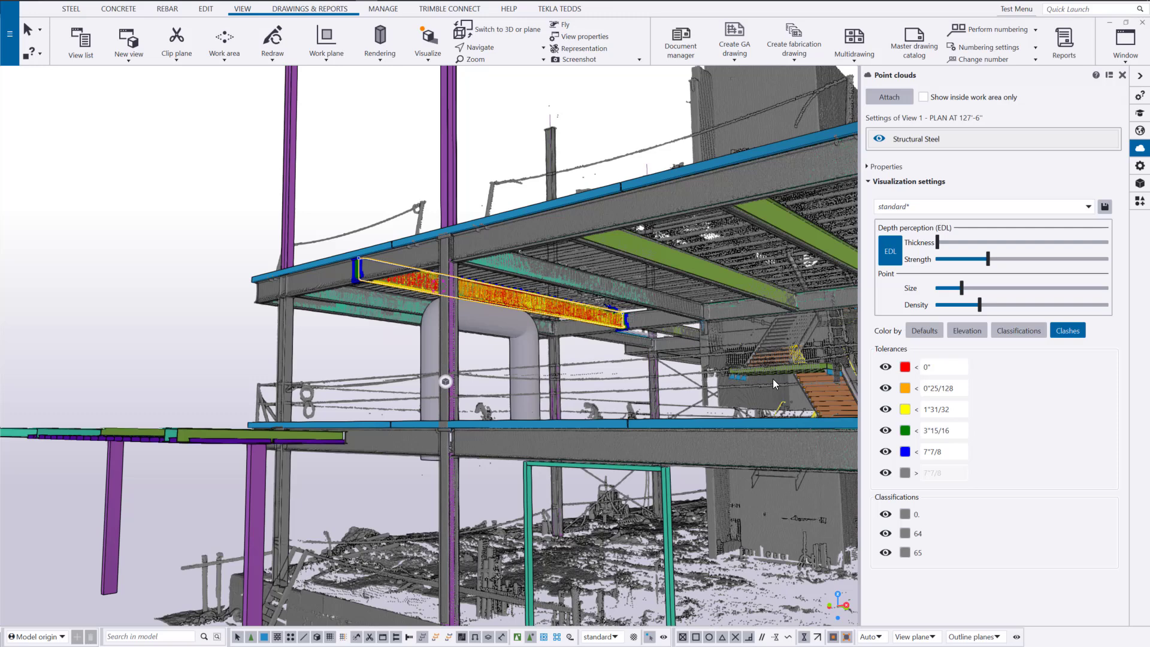
# Toggle the Mechanical Model reference off and back on in the Reference Models list
pyautogui.click(1138, 184)
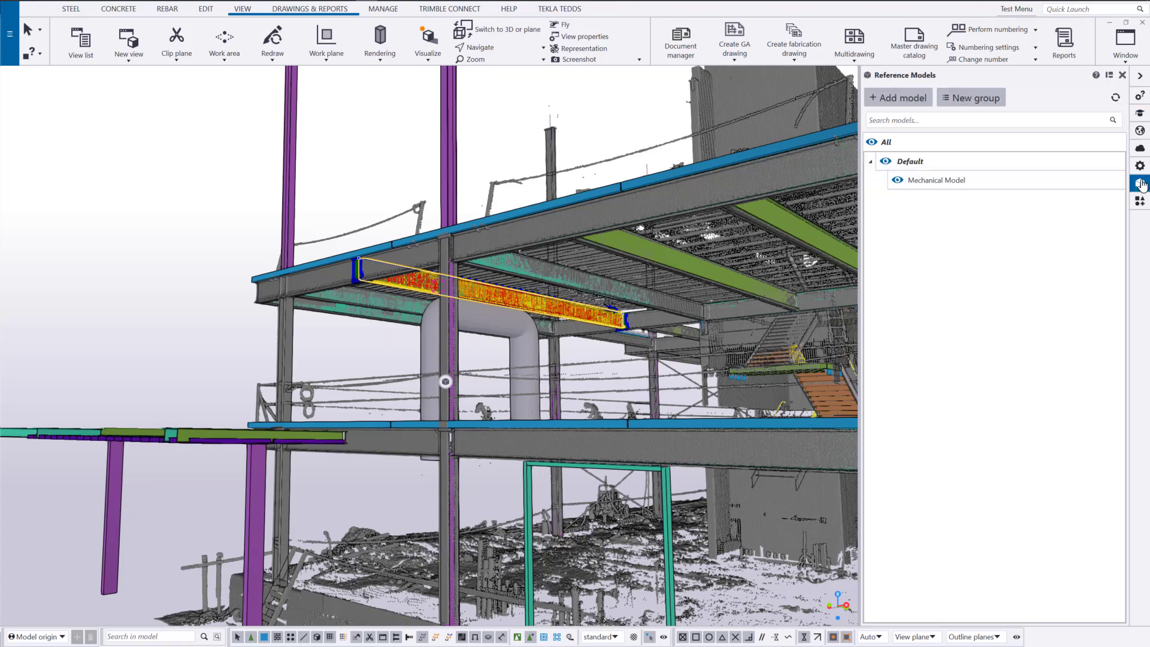
pyautogui.keyDown('ctrl'); pyautogui.moveTo(457, 319); pyautogui.dragTo(424, 334, button='middle'); pyautogui.keyUp('ctrl')
pyautogui.click(897, 179)
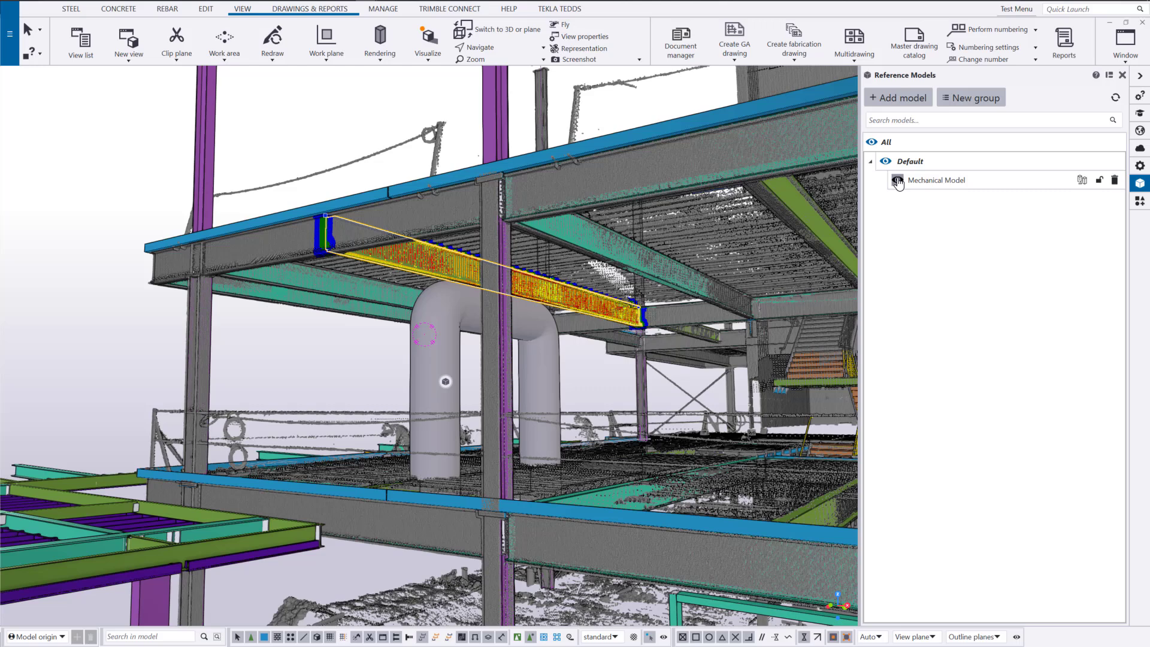
pyautogui.click(897, 180)
# Back in the Point clouds settings, select the U-shaped pipe as the clash reference
pyautogui.click(1141, 150)
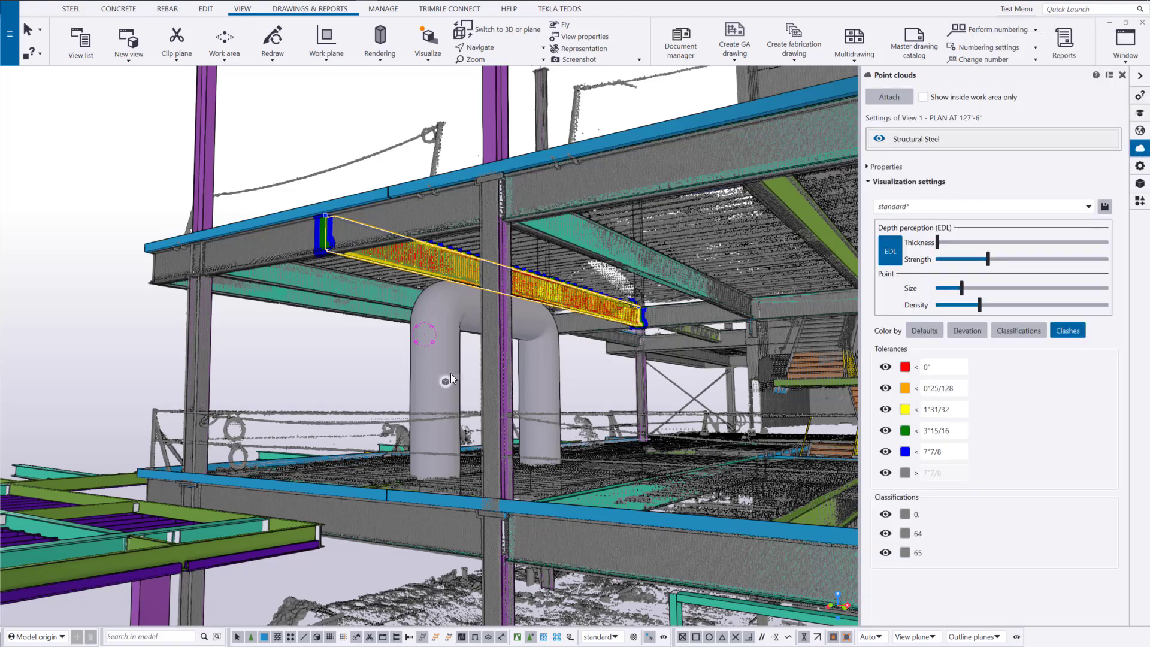
pyautogui.click(437, 363)
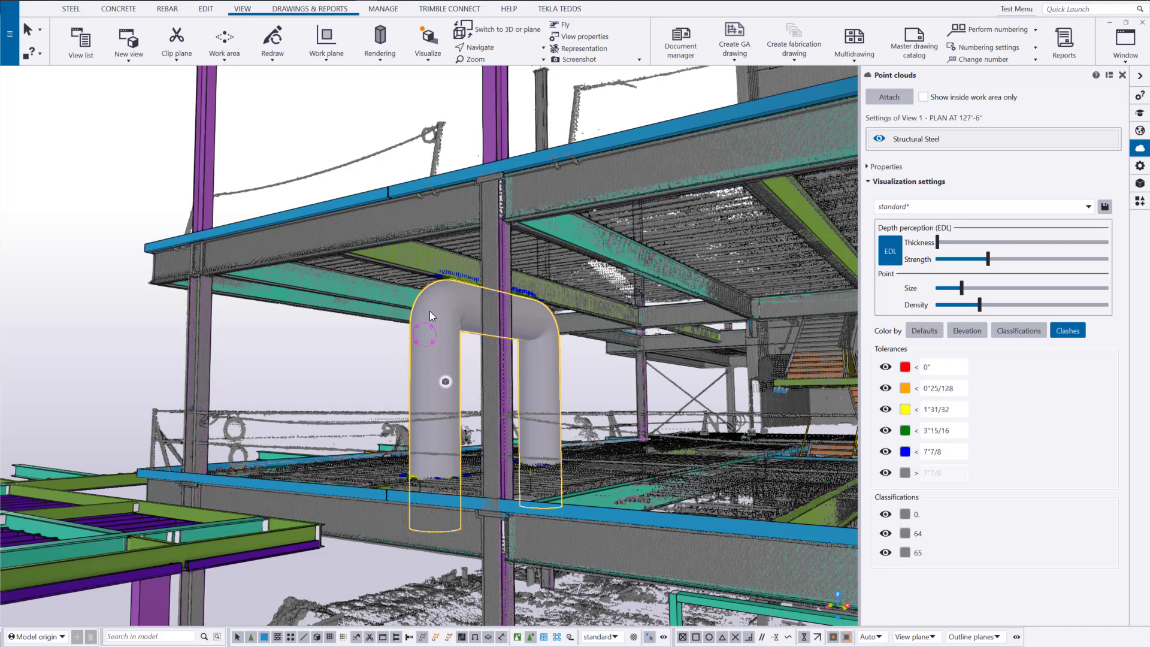
pyautogui.keyDown('ctrl'); pyautogui.moveTo(430, 311); pyautogui.dragTo(448, 310, button='middle'); pyautogui.keyUp('ctrl')
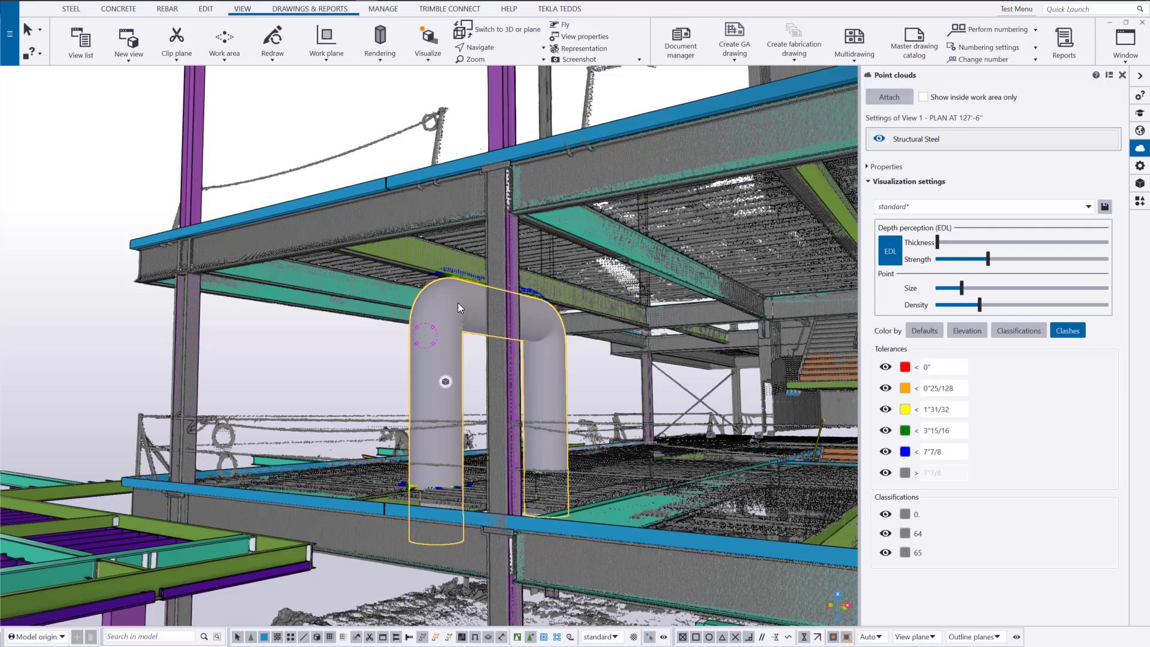
# Apply the Check MEP Tolerances preset and correct its second tolerance value to 2"
pyautogui.click(950, 209)
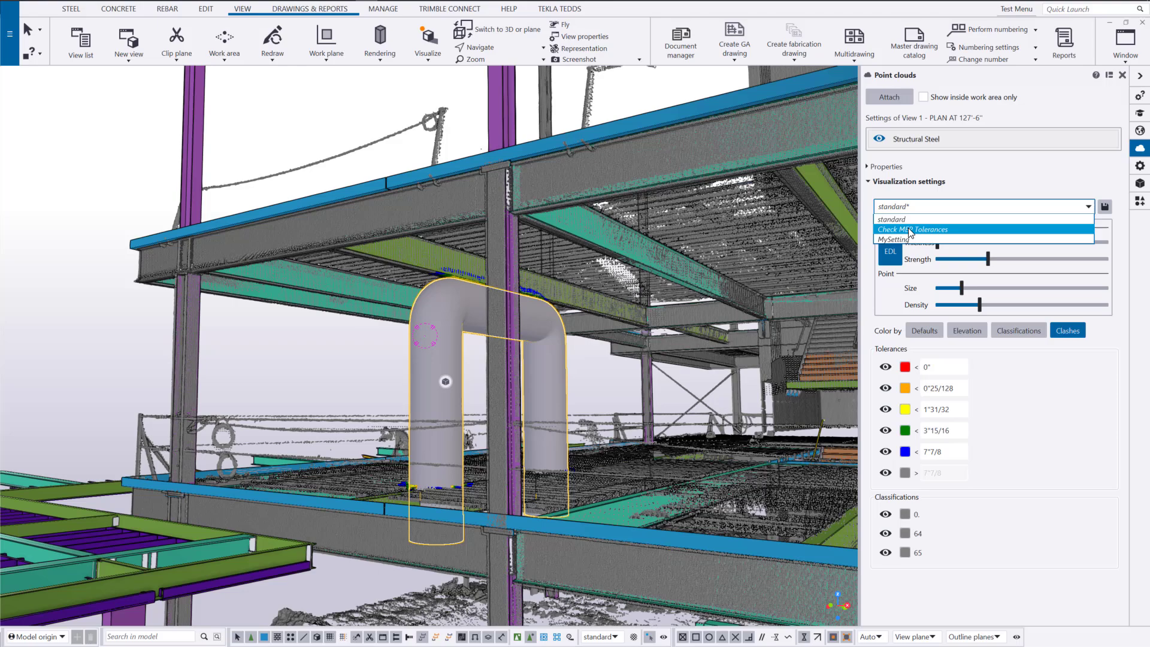
pyautogui.click(909, 230)
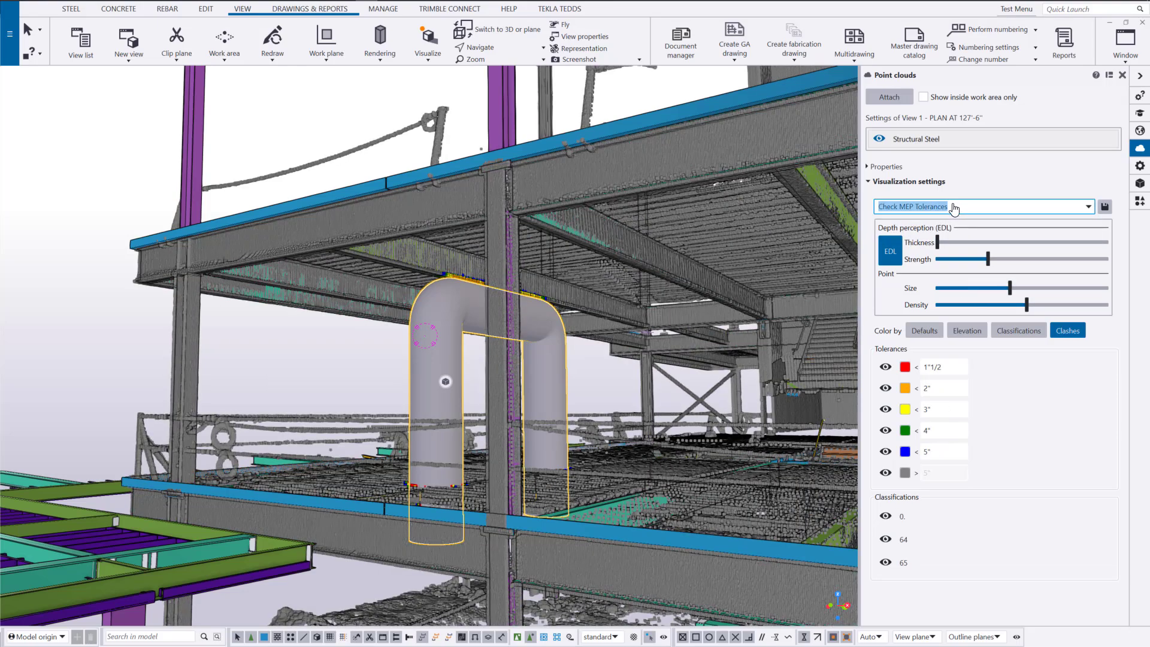
pyautogui.click(945, 388)
pyautogui.press('BackSpace')
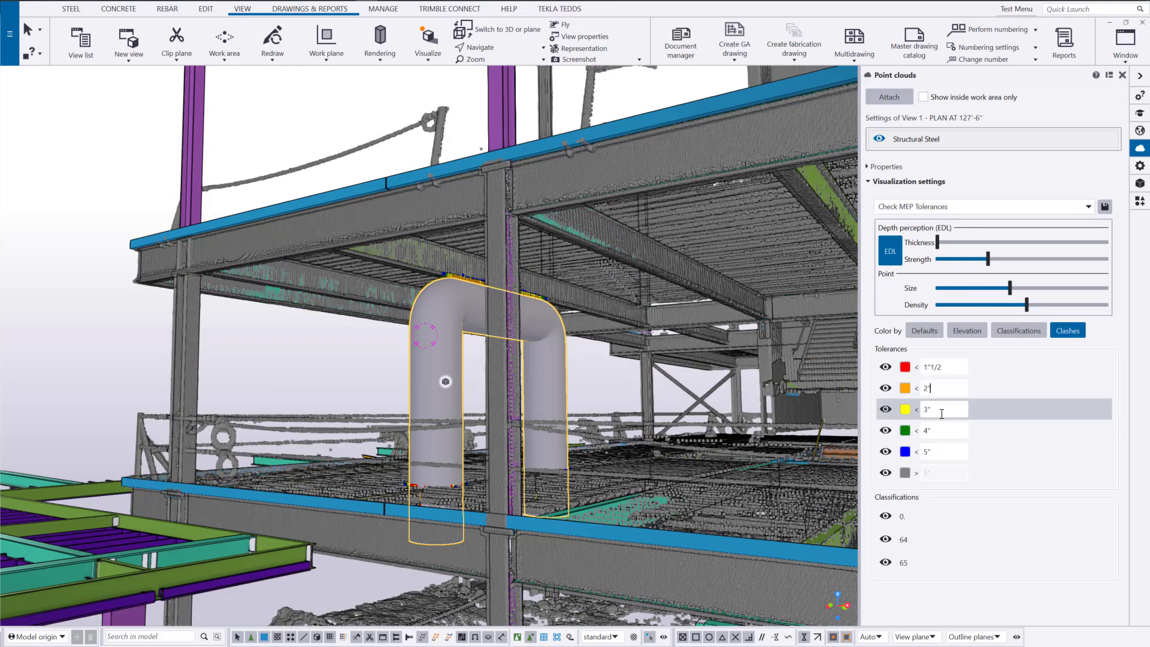
pyautogui.scroll(2, 444, 339)
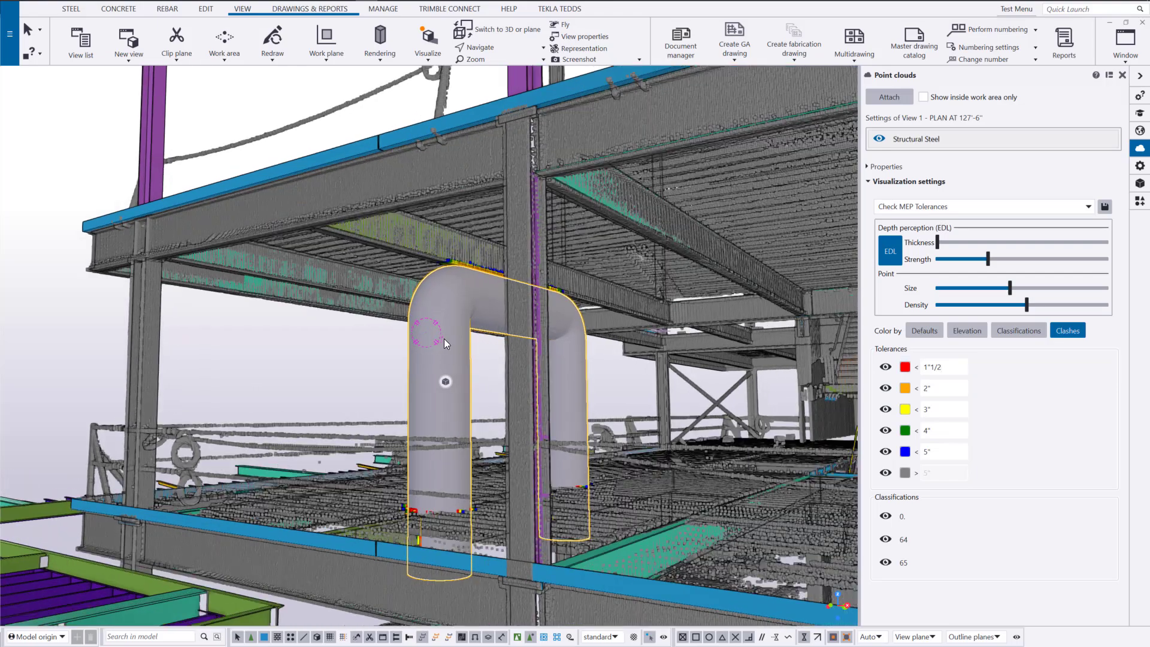
pyautogui.click(412, 149)
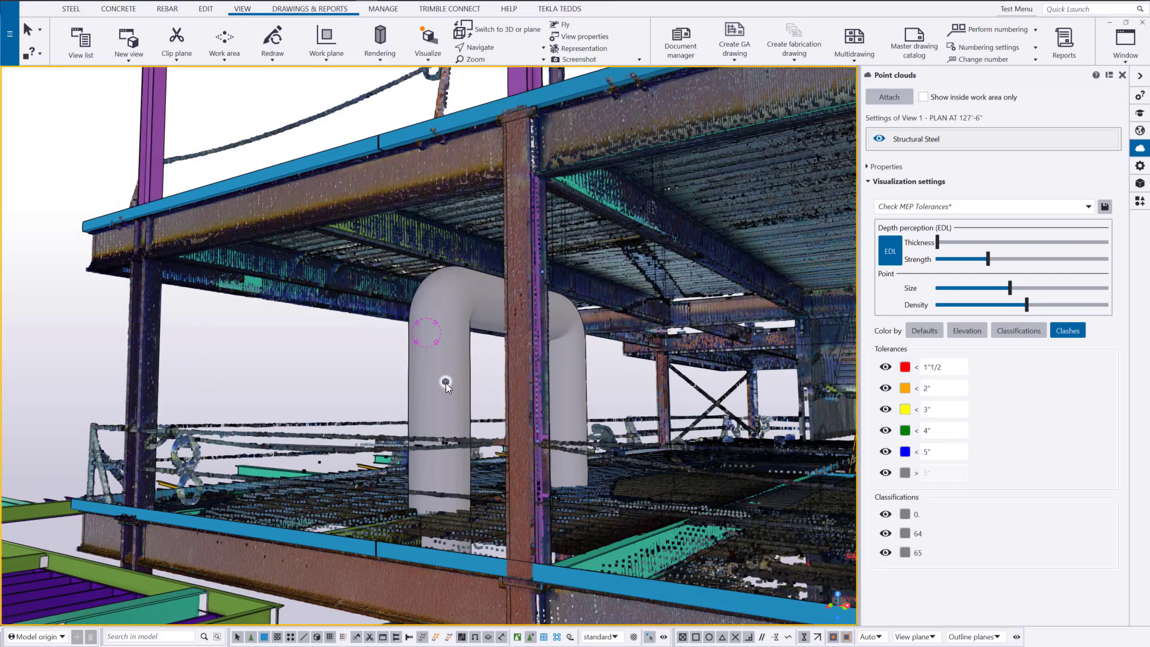
# Hide the steel Parts from the view and reselect the duct as the clash reference
pyautogui.click(447, 382)
pyautogui.click(452, 416)
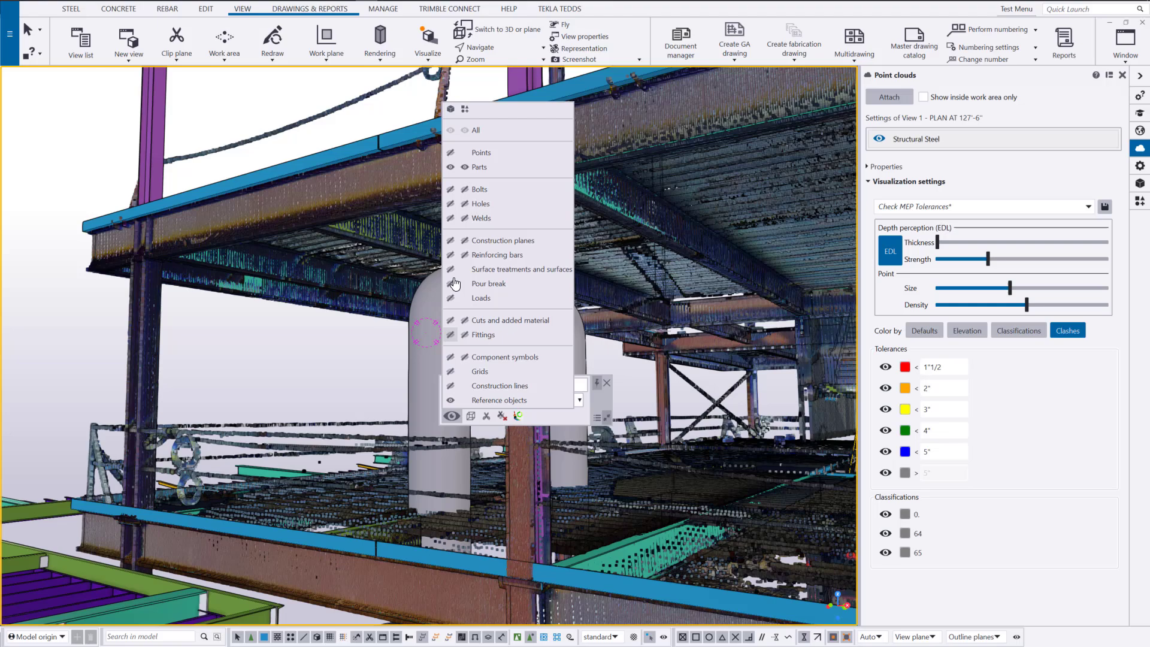
pyautogui.click(451, 168)
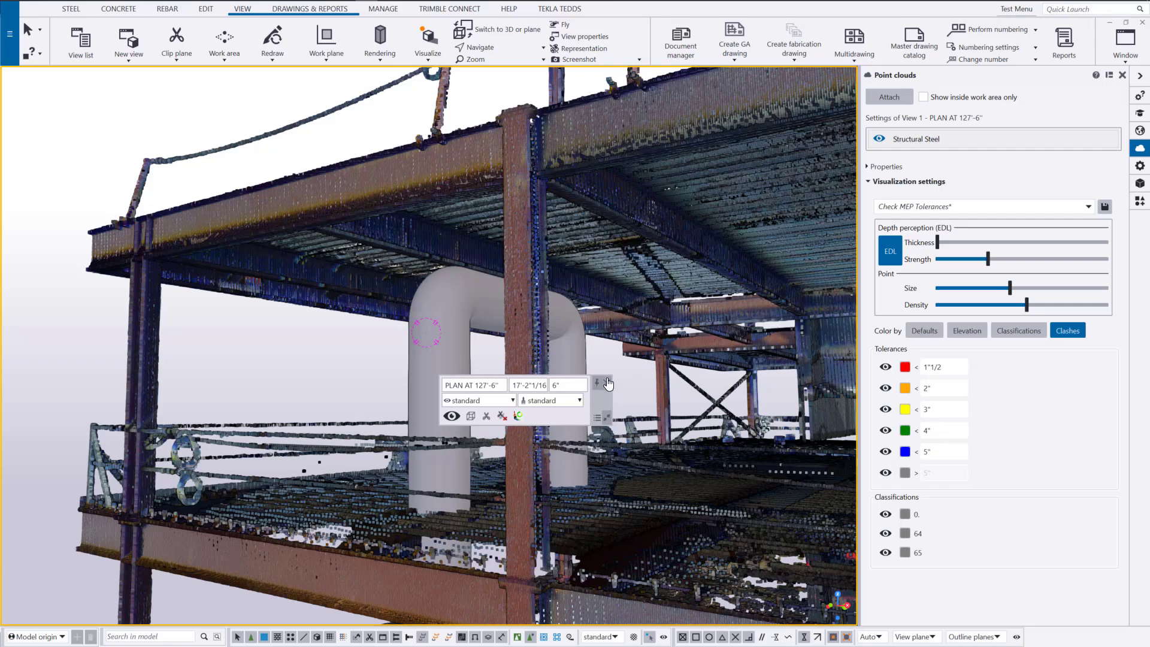
pyautogui.click(607, 383)
pyautogui.click(450, 381)
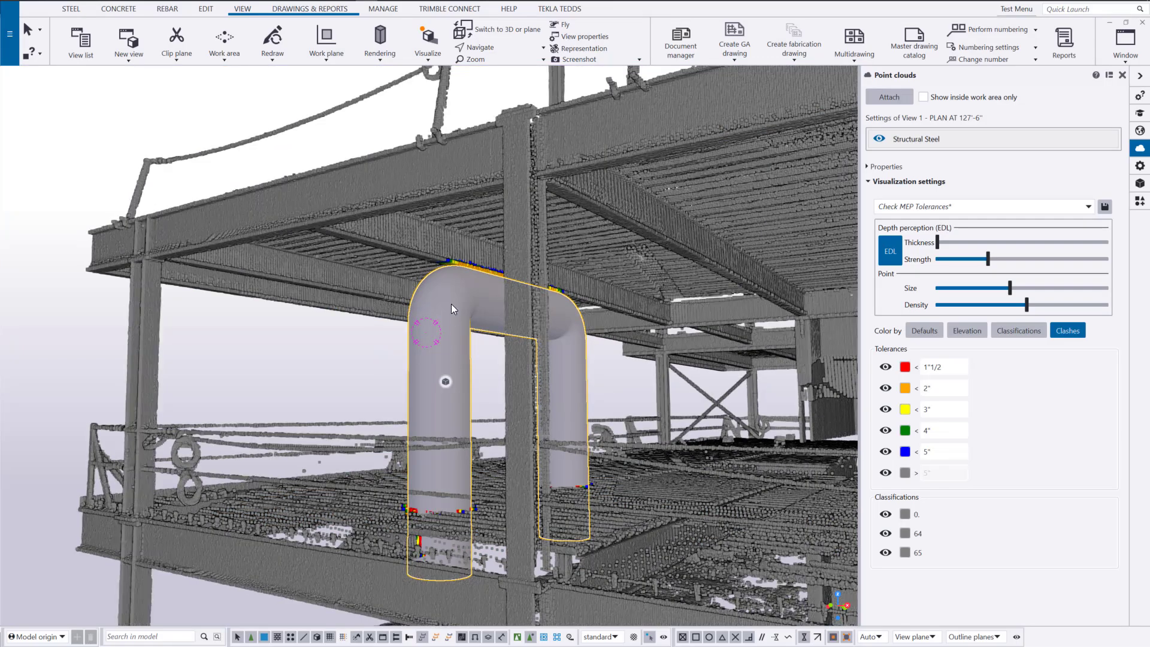
pyautogui.moveTo(462, 304)
pyautogui.keyDown('ctrl'); pyautogui.mouseDown(button='middle')
pyautogui.moveTo(428, 304)
pyautogui.moveTo(454, 305)
pyautogui.moveTo(494, 271)
pyautogui.mouseUp(button='middle'); pyautogui.keyUp('ctrl')
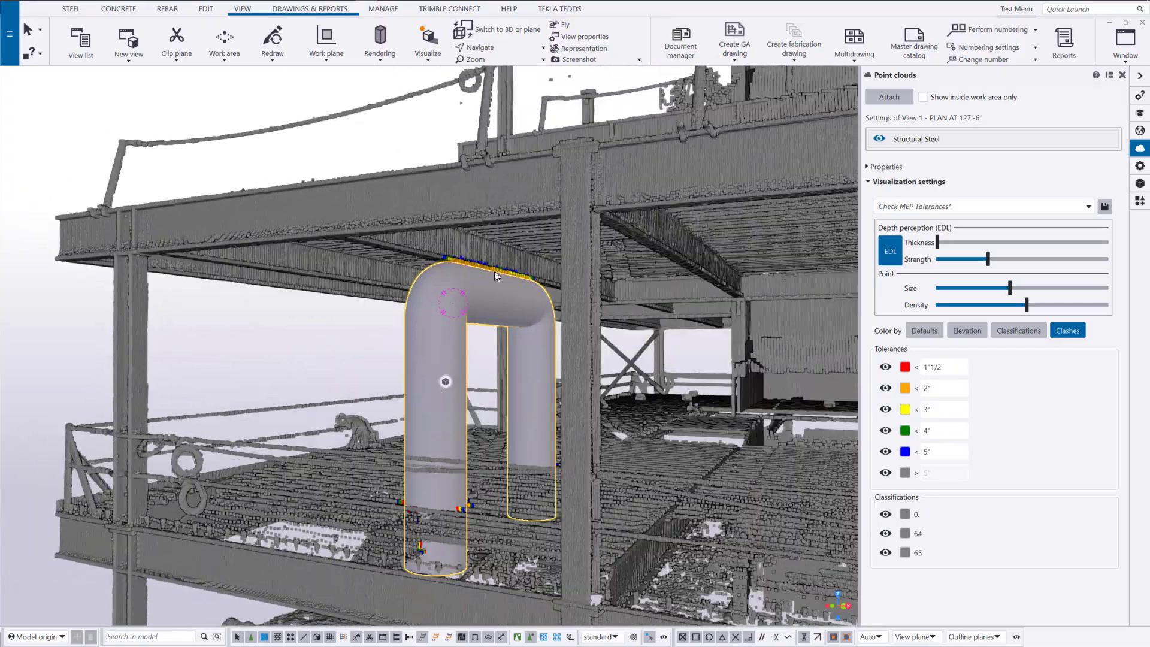
# Change the < 2" tolerance band colour from orange to red, adjusting its transparency
pyautogui.scroll(5, 494, 271)
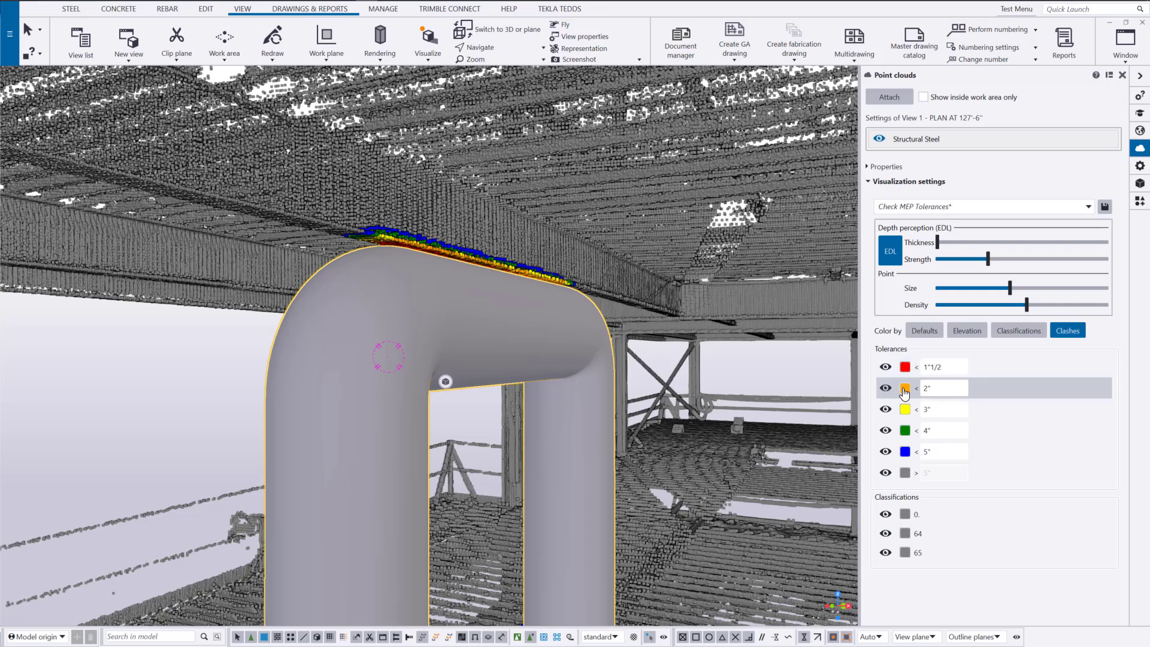
pyautogui.click(905, 389)
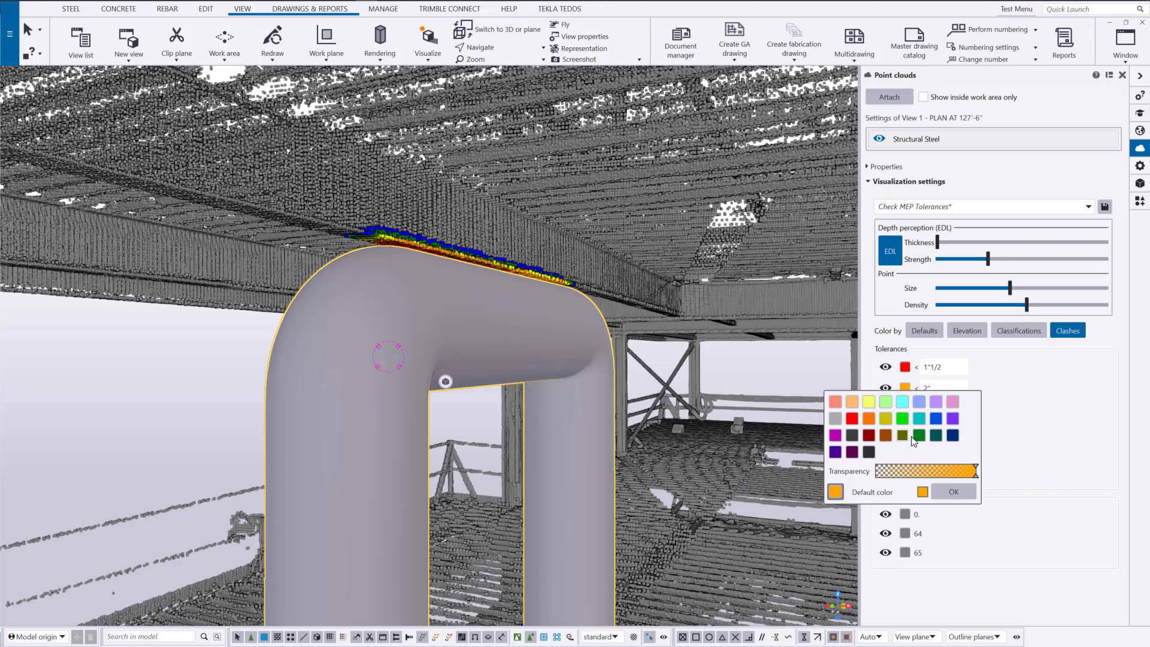
pyautogui.click(853, 419)
pyautogui.moveTo(976, 471); pyautogui.dragTo(945, 483)
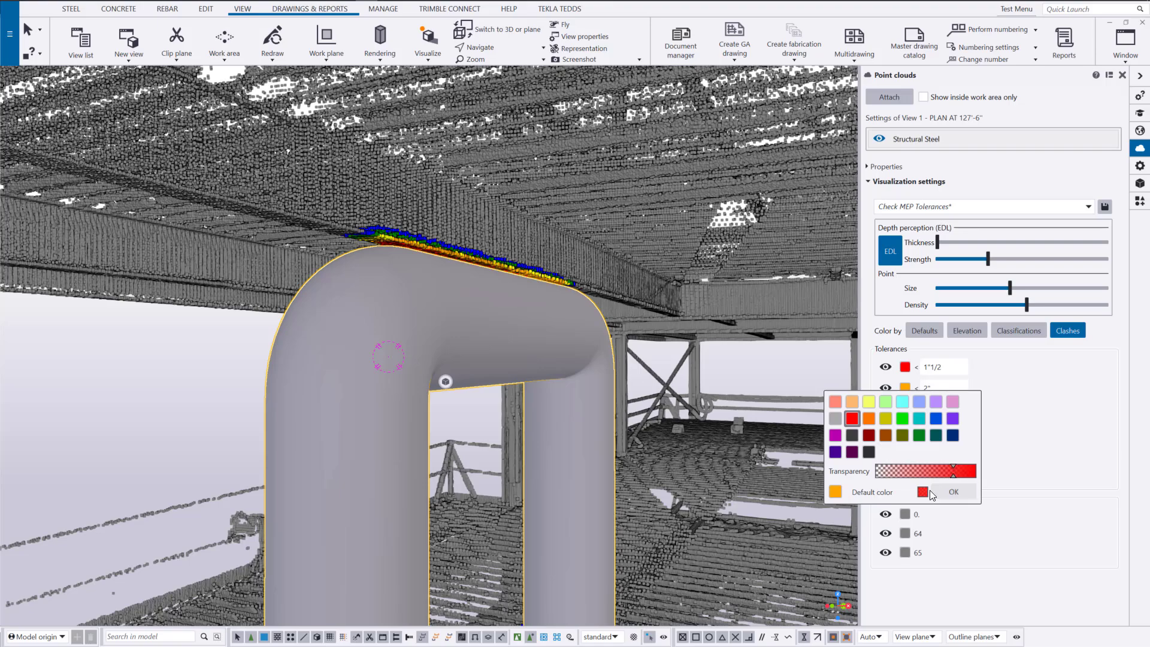
pyautogui.click(958, 494)
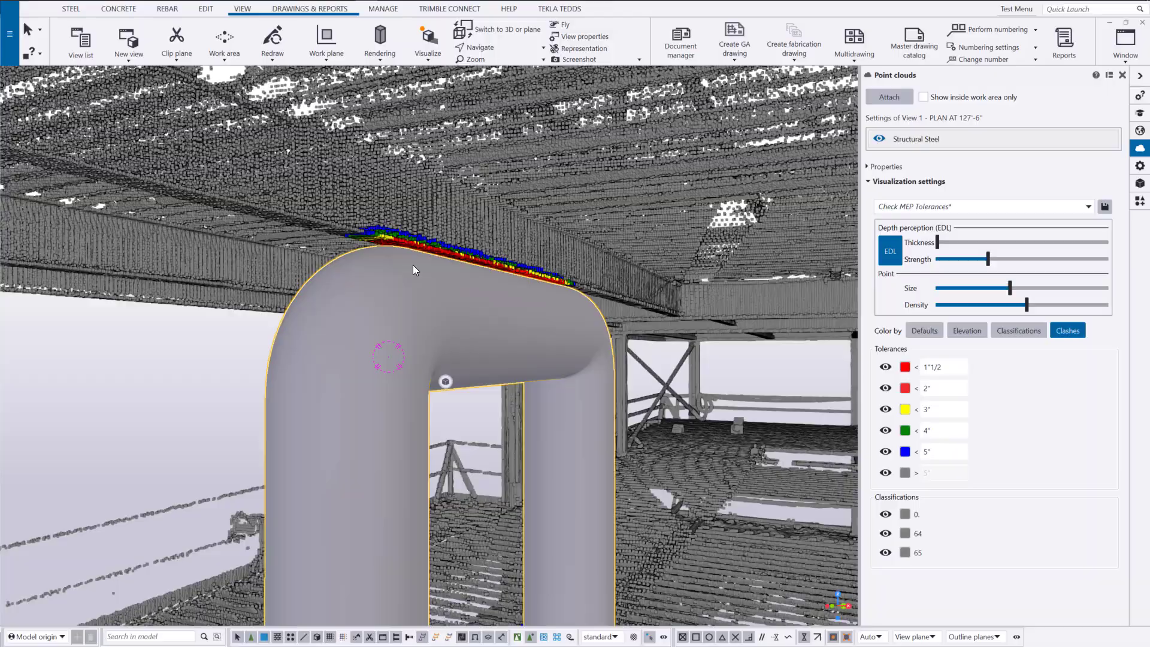
pyautogui.keyDown('ctrl'); pyautogui.moveTo(431, 278); pyautogui.dragTo(476, 287, button='middle'); pyautogui.keyUp('ctrl')
# Hide the > 5" band's points and orbit to inspect the duct's front and top
pyautogui.scroll(-5, 475, 286)
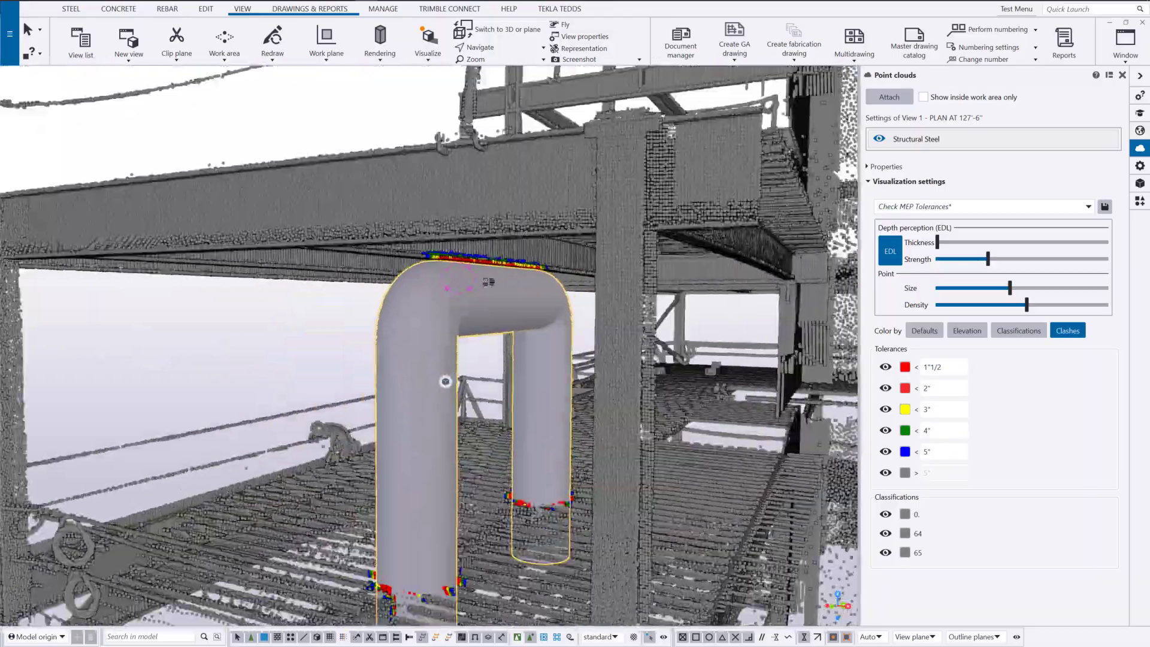
pyautogui.scroll(3, 497, 218)
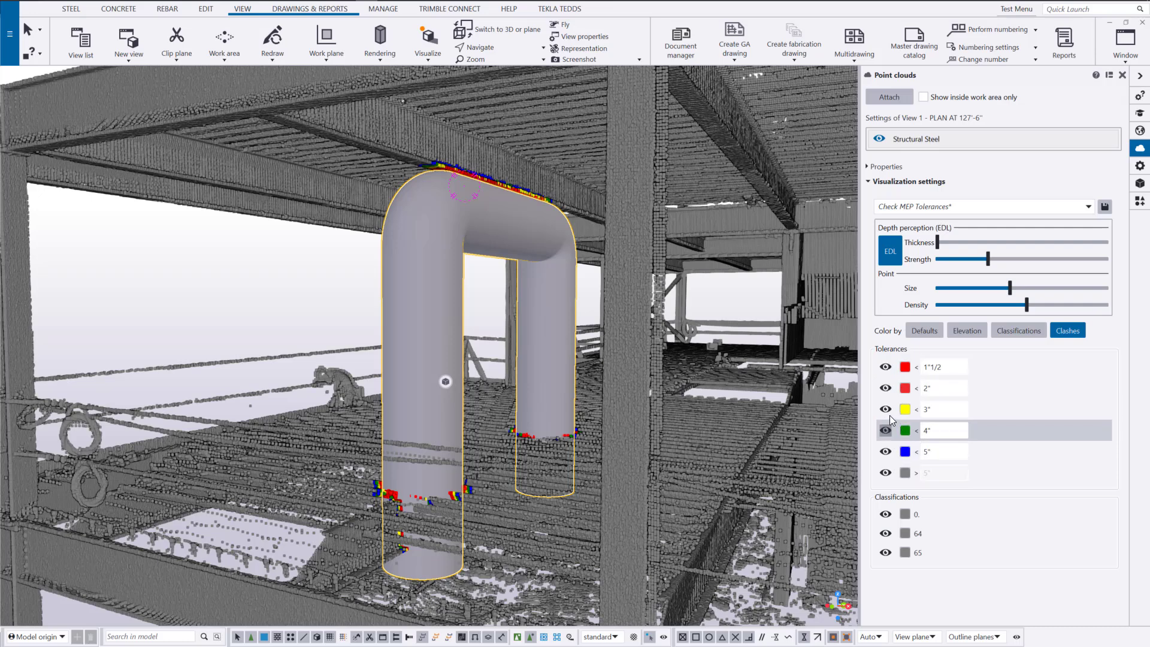
pyautogui.click(886, 474)
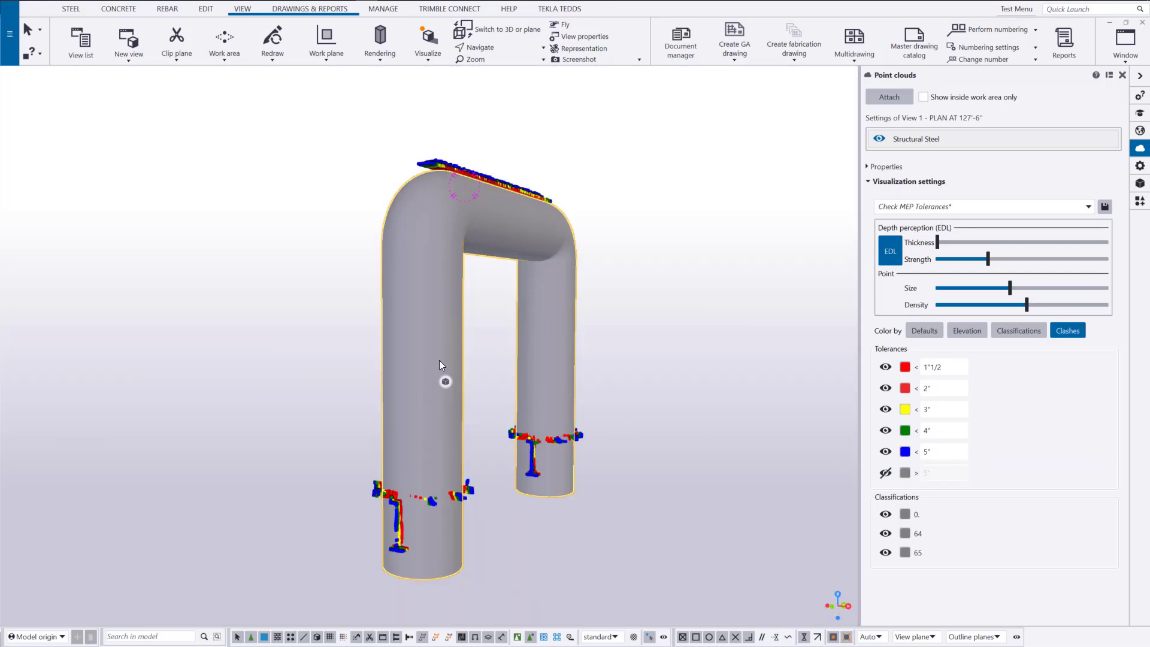
pyautogui.moveTo(439, 367)
pyautogui.keyDown('ctrl'); pyautogui.mouseDown(button='middle')
pyautogui.moveTo(364, 383)
pyautogui.moveTo(372, 402)
pyautogui.moveTo(431, 386)
pyautogui.mouseUp(button='middle'); pyautogui.keyUp('ctrl')
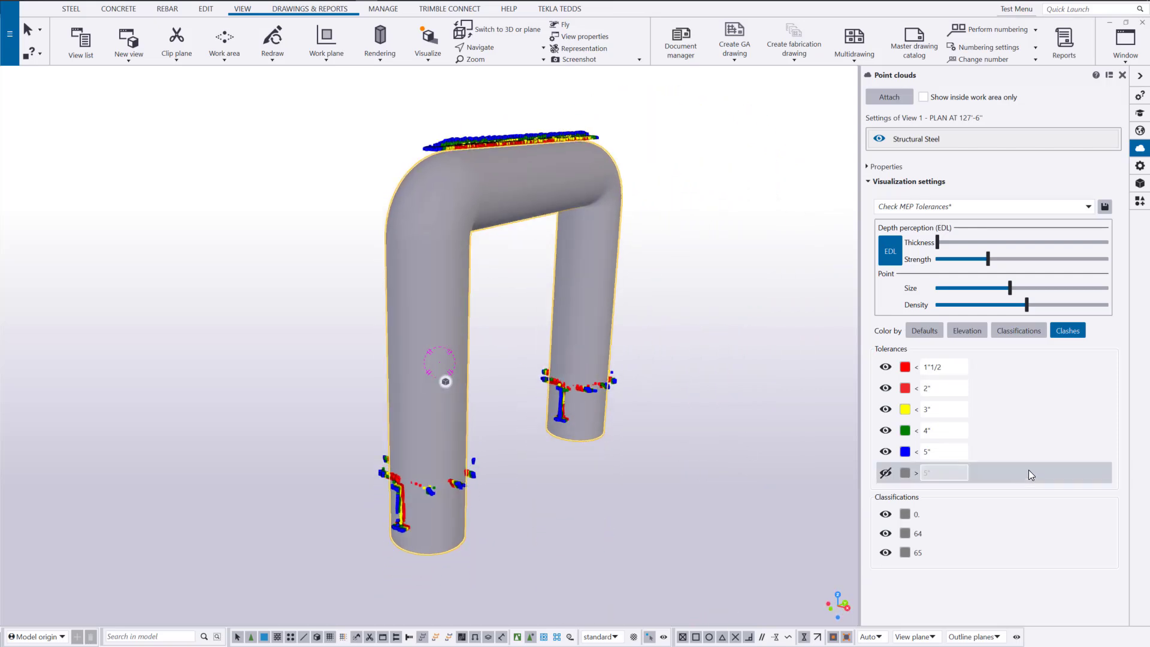
pyautogui.keyDown('ctrl'); pyautogui.moveTo(495, 259); pyautogui.dragTo(534, 217, button='middle'); pyautogui.keyUp('ctrl')
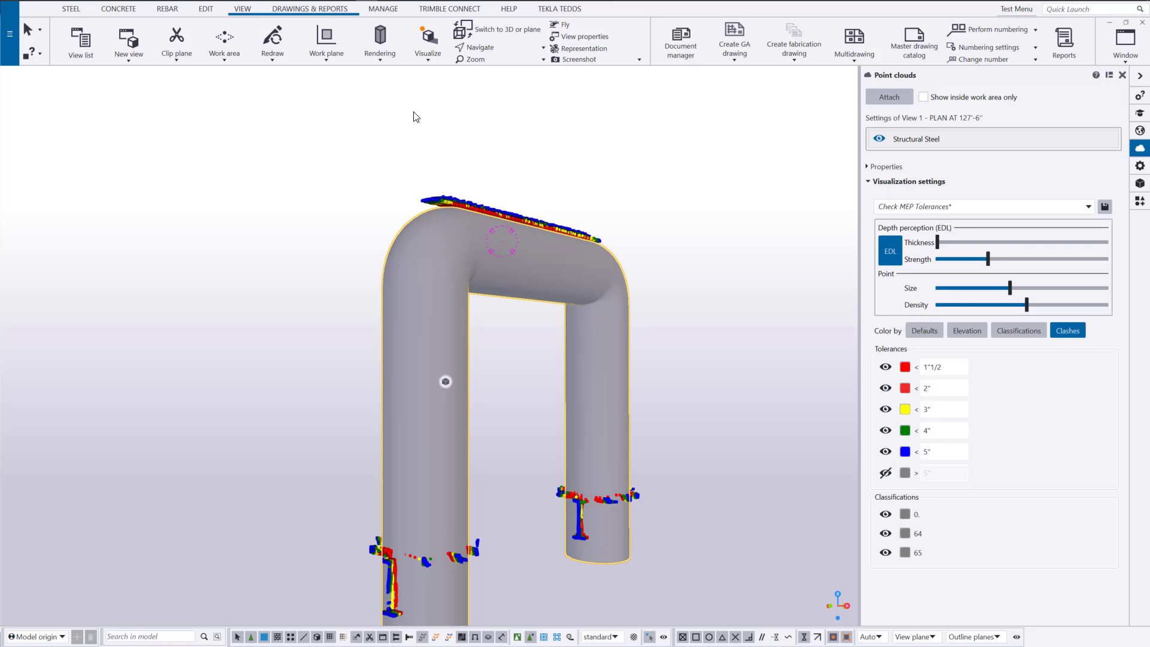
# Switch part rendering to Parts wireframe so the duct becomes a transparent outline
pyautogui.click(380, 54)
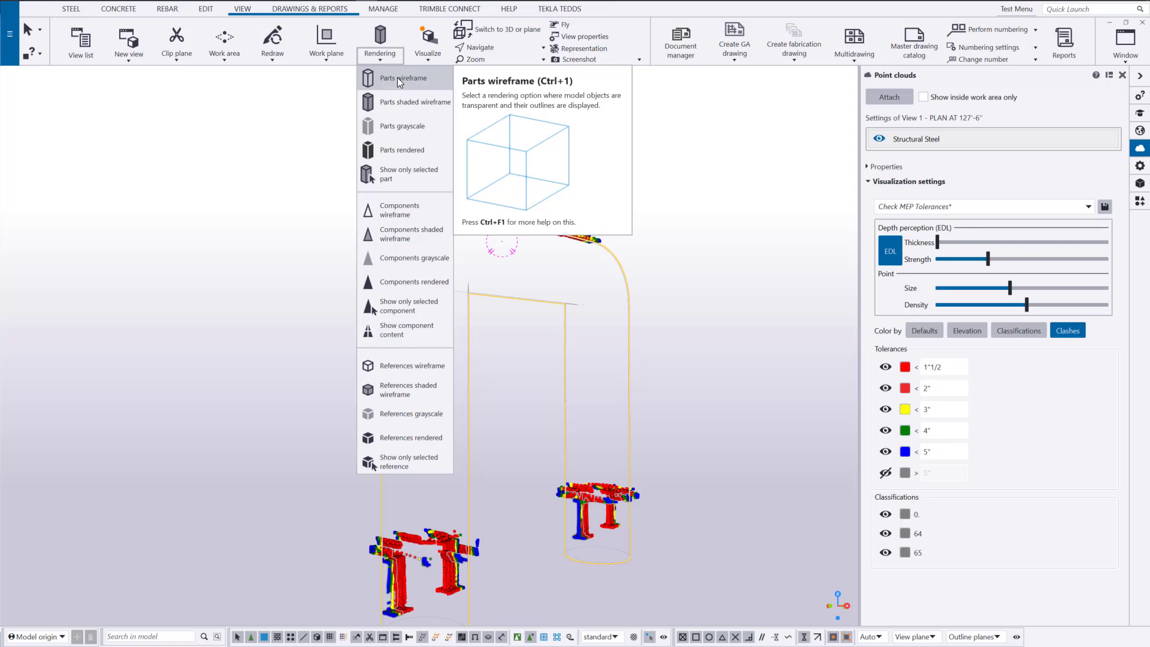
pyautogui.click(706, 377)
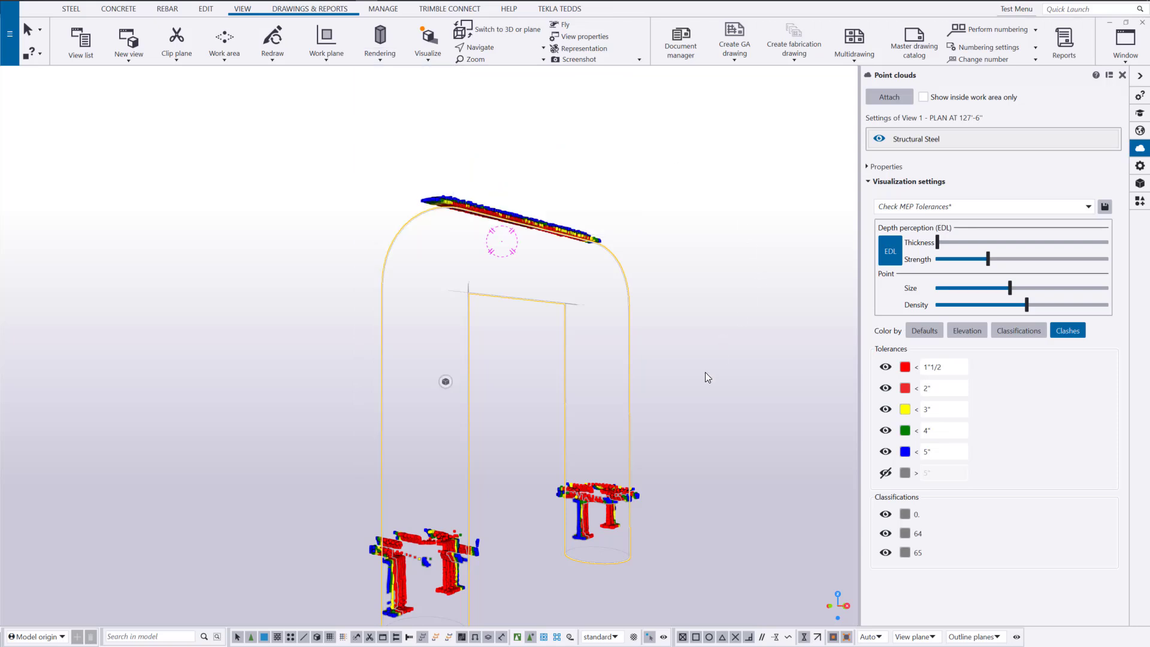
pyautogui.keyDown('ctrl'); pyautogui.moveTo(644, 467); pyautogui.dragTo(599, 522, button='middle'); pyautogui.keyUp('ctrl')
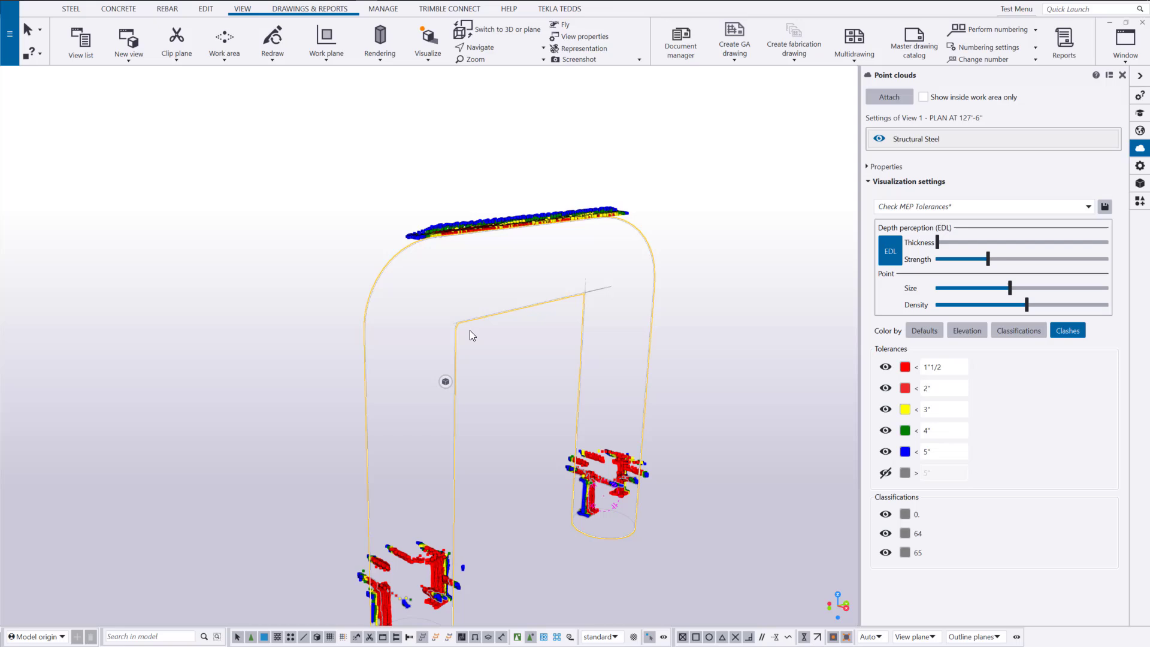
# Hide the 5", 4" and 3" bands, keeping only < 2" red and < 2"1/2 orange
pyautogui.keyDown('ctrl'); pyautogui.moveTo(471, 332); pyautogui.dragTo(455, 358, button='middle'); pyautogui.keyUp('ctrl')
pyautogui.moveTo(450, 391)
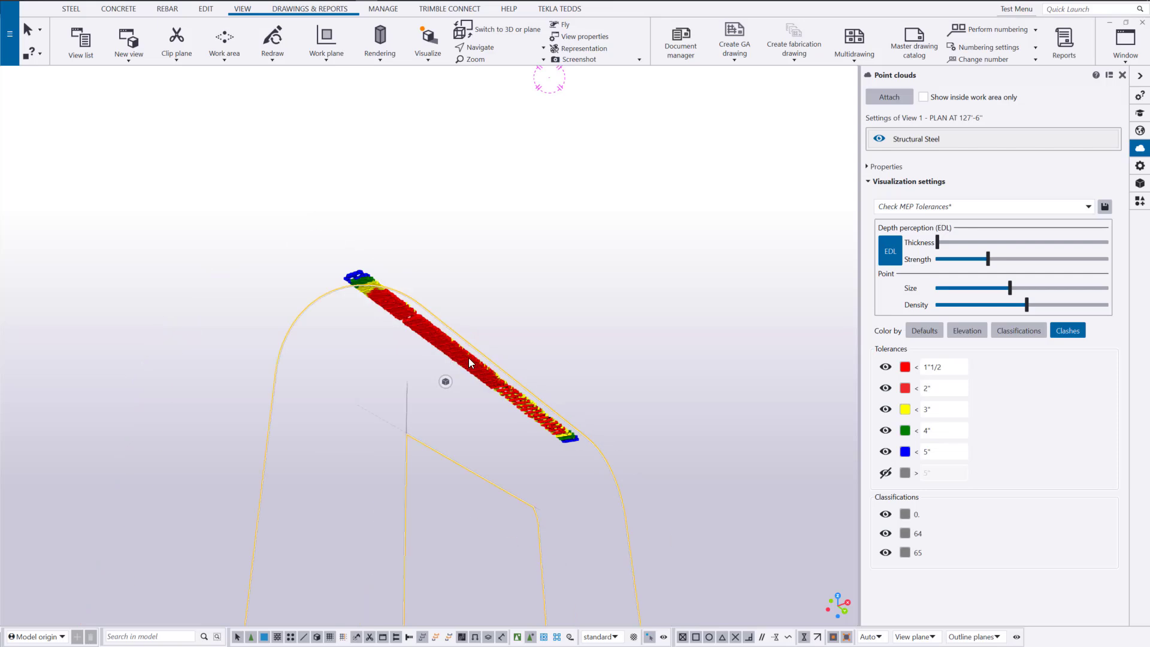
pyautogui.click(885, 452)
pyautogui.click(885, 430)
pyautogui.click(885, 409)
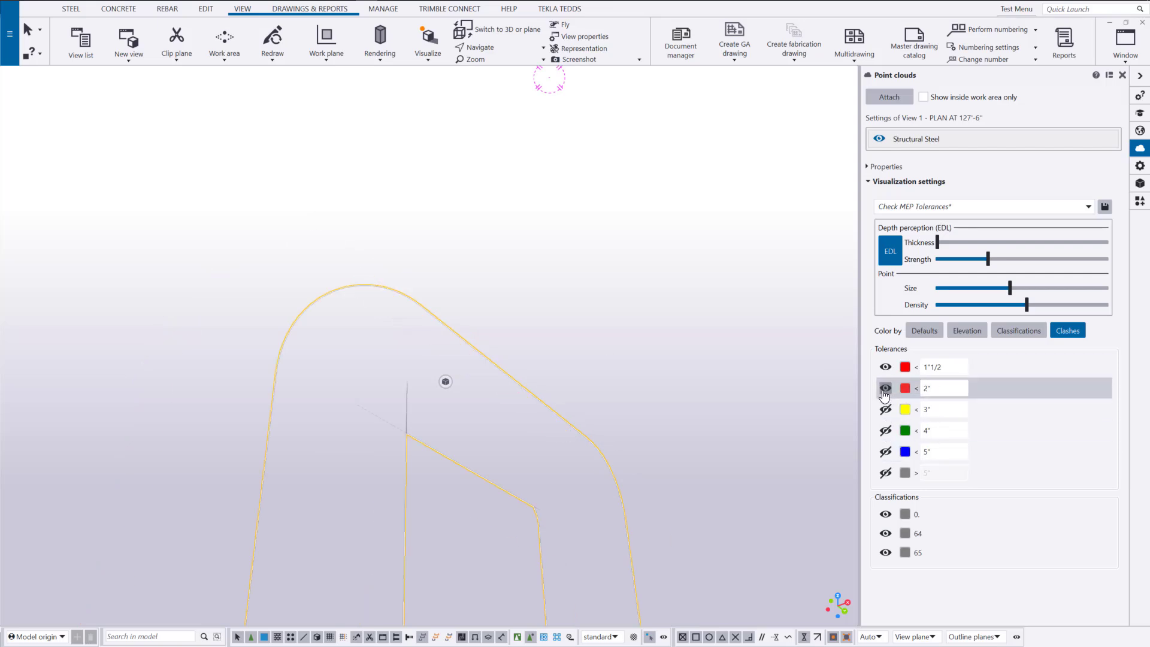
pyautogui.click(885, 388)
pyautogui.moveTo(447, 350)
pyautogui.keyDown('ctrl'); pyautogui.mouseDown(button='middle')
pyautogui.moveTo(477, 244)
pyautogui.moveTo(470, 398)
pyautogui.moveTo(450, 372)
pyautogui.moveTo(487, 278)
pyautogui.moveTo(483, 397)
pyautogui.moveTo(495, 291)
pyautogui.moveTo(446, 377)
pyautogui.moveTo(477, 401)
pyautogui.moveTo(447, 419)
pyautogui.moveTo(383, 408)
pyautogui.moveTo(488, 380)
pyautogui.moveTo(488, 415)
pyautogui.moveTo(495, 327)
pyautogui.mouseUp(button='middle'); pyautogui.keyUp('ctrl')
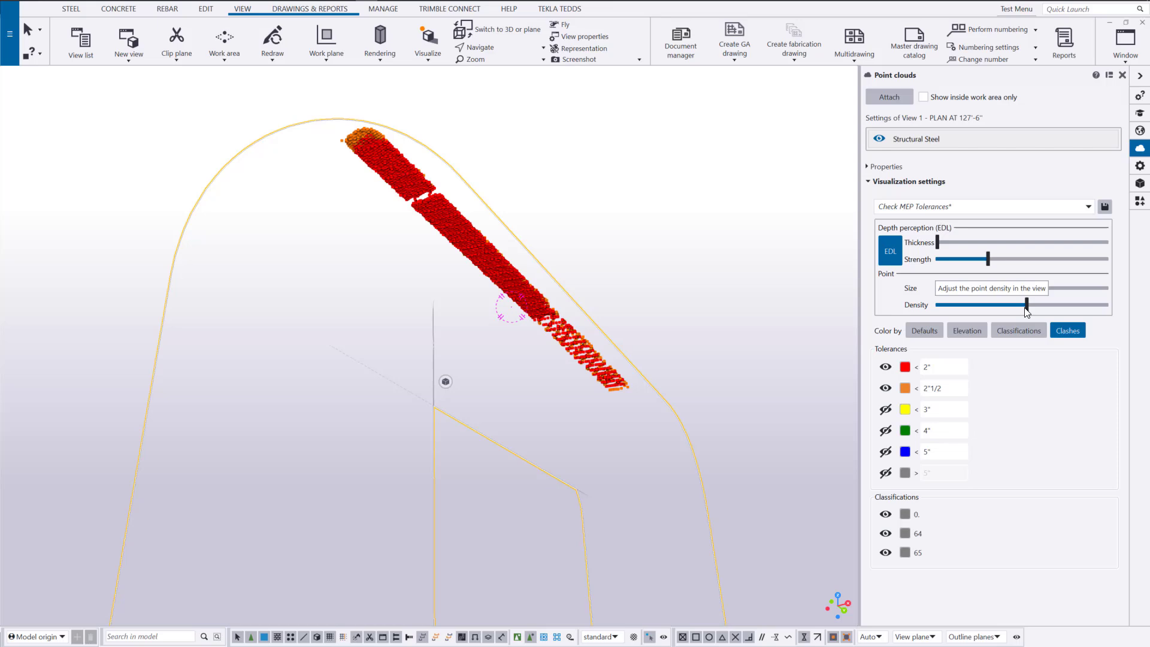
# Lower the point cloud's Point Size and Density in Visualization settings
pyautogui.moveTo(450, 243)
pyautogui.keyDown('ctrl'); pyautogui.mouseDown(button='middle')
pyautogui.moveTo(440, 239)
pyautogui.moveTo(457, 244)
pyautogui.mouseUp(button='middle'); pyautogui.keyUp('ctrl')
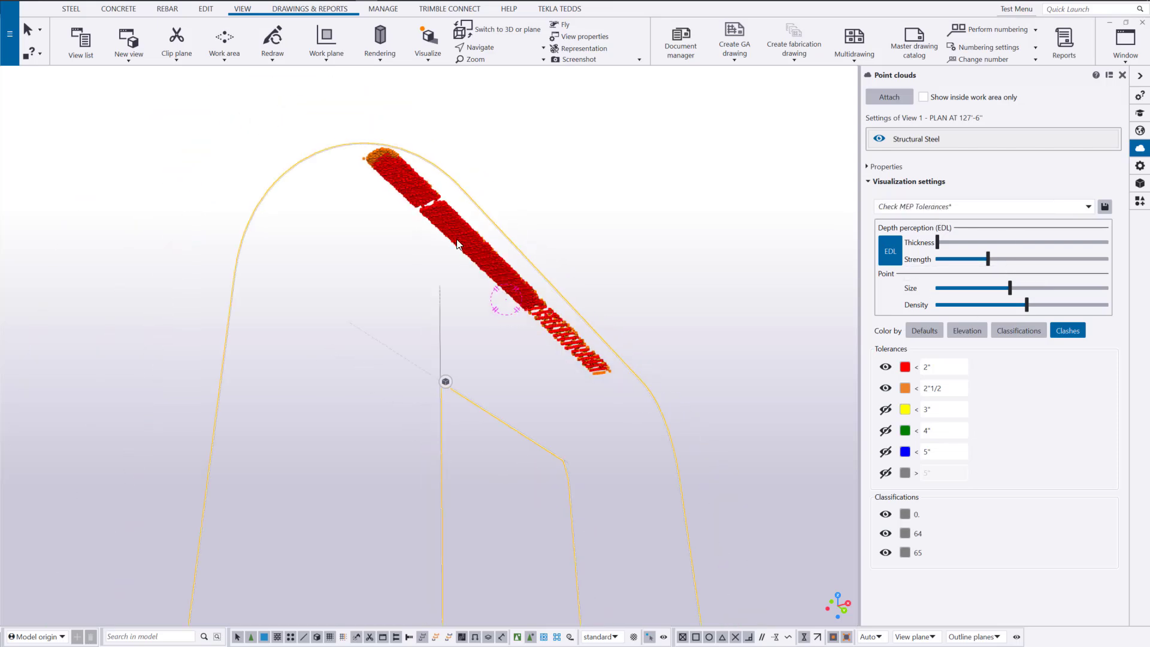
pyautogui.moveTo(1010, 289); pyautogui.dragTo(960, 290)
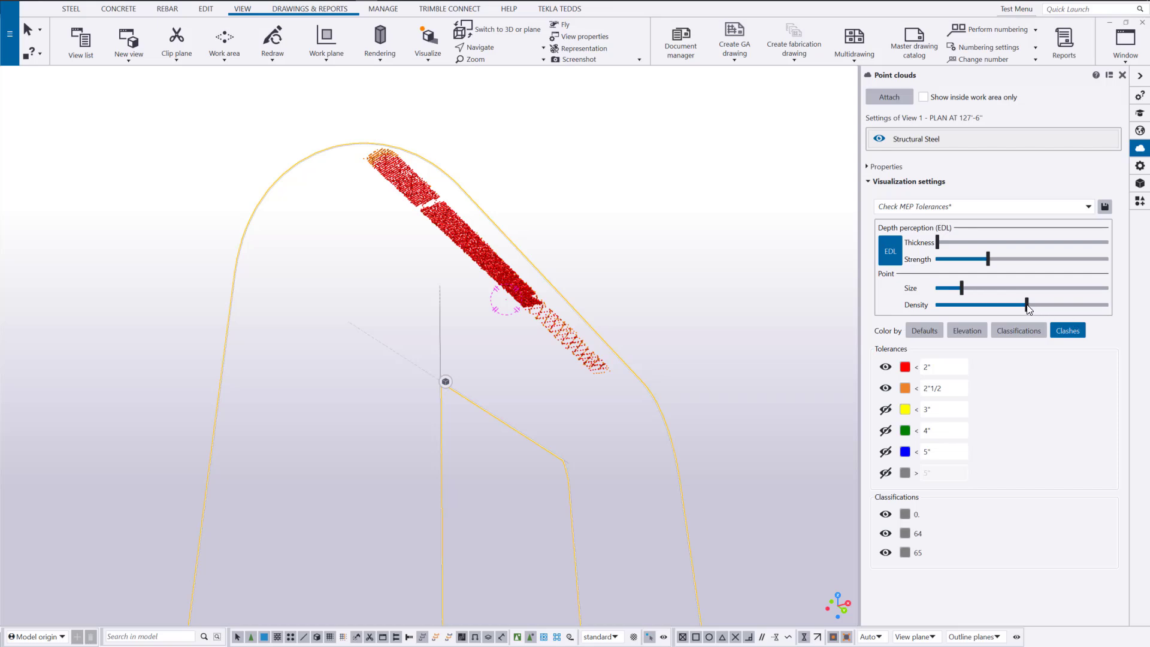
pyautogui.moveTo(1028, 307); pyautogui.dragTo(972, 308)
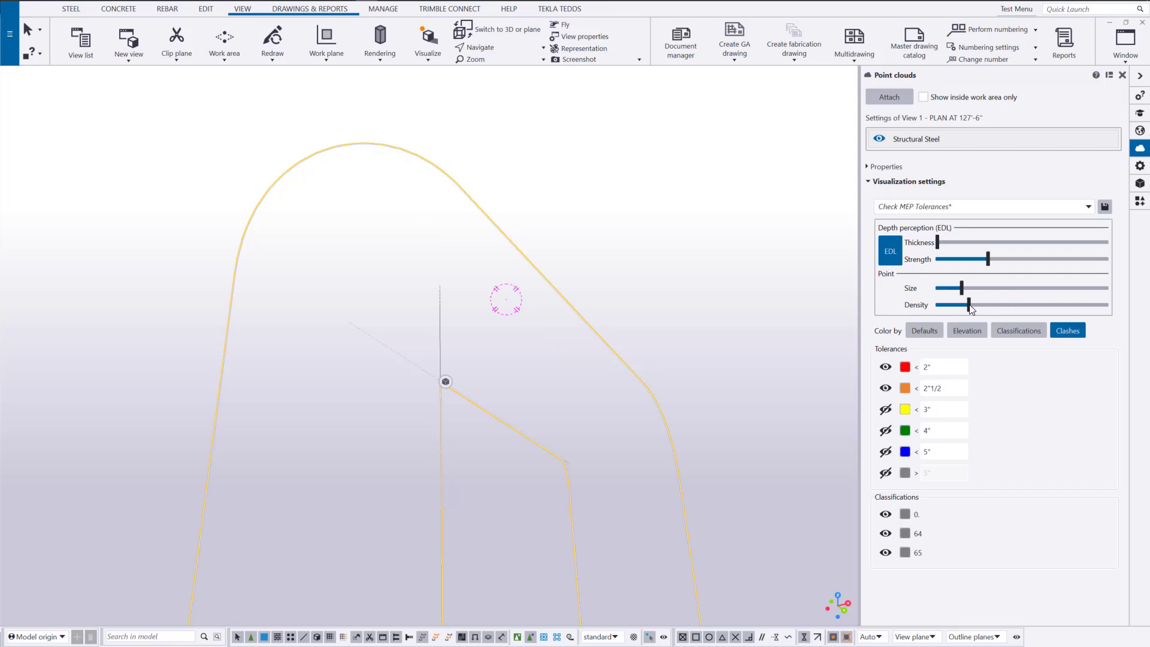
# Orbit around the U-pipe to check the thinner red and orange clash bands along its top and legs
pyautogui.scroll(-1, 505, 283)
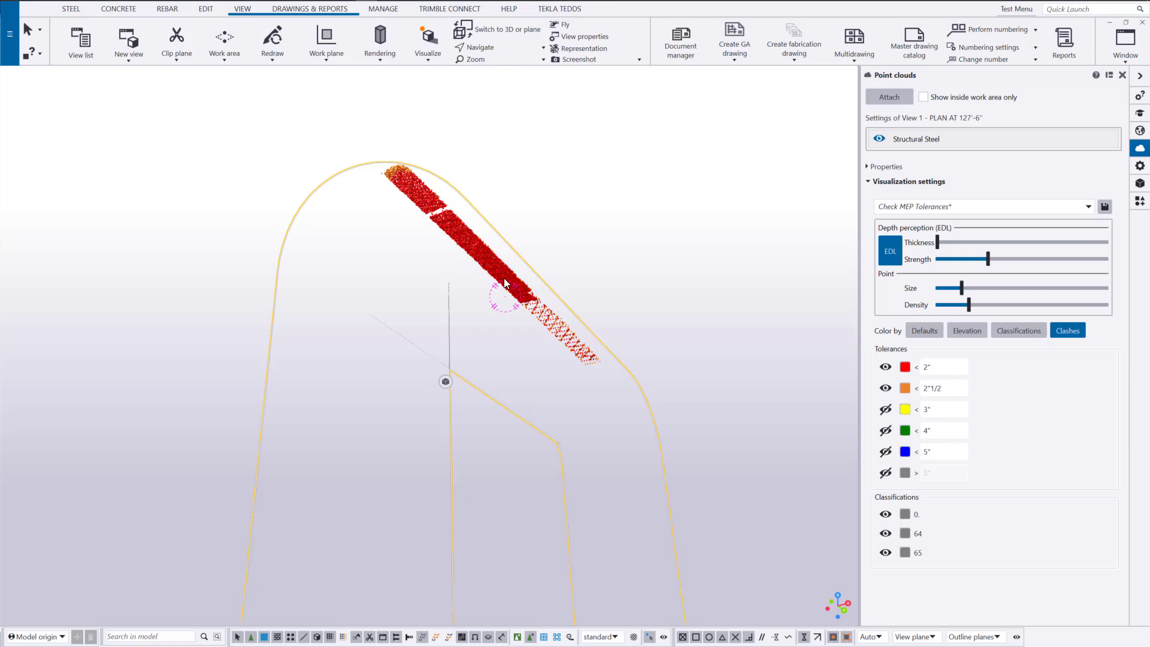
pyautogui.moveTo(505, 284)
pyautogui.keyDown('ctrl'); pyautogui.mouseDown(button='middle')
pyautogui.moveTo(501, 257)
pyautogui.moveTo(488, 336)
pyautogui.moveTo(470, 257)
pyautogui.moveTo(446, 251)
pyautogui.moveTo(459, 258)
pyautogui.mouseUp(button='middle'); pyautogui.keyUp('ctrl')
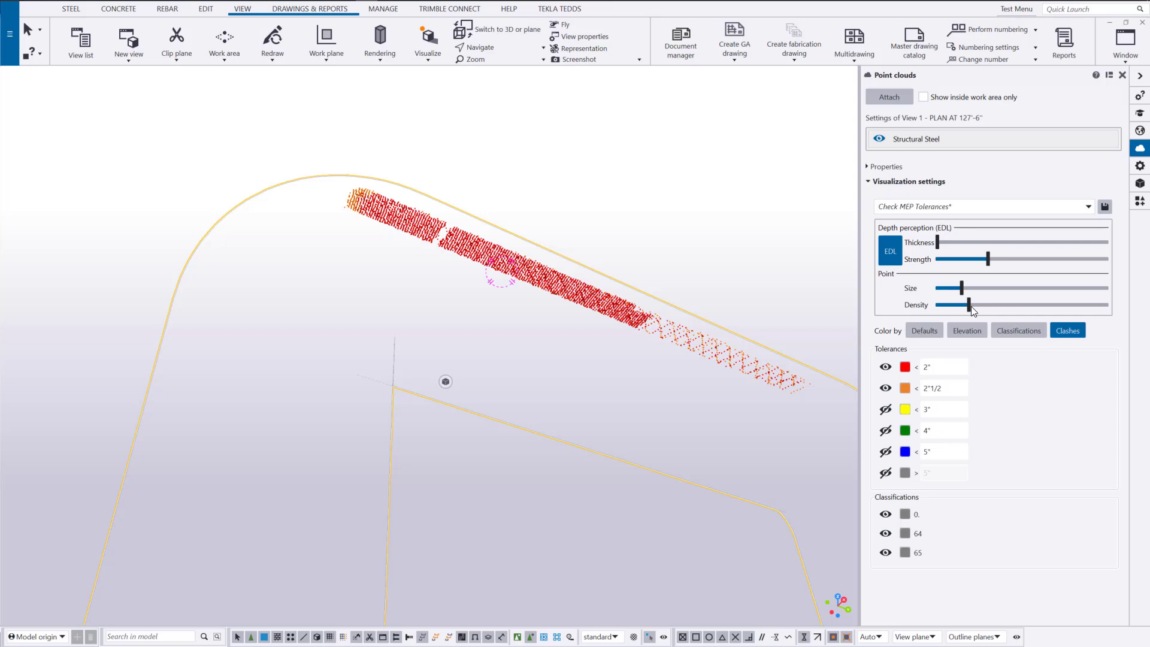
pyautogui.moveTo(589, 291)
pyautogui.keyDown('ctrl'); pyautogui.mouseDown(button='middle')
pyautogui.moveTo(611, 398)
pyautogui.moveTo(596, 218)
pyautogui.moveTo(527, 193)
pyautogui.moveTo(572, 355)
pyautogui.moveTo(539, 315)
pyautogui.moveTo(554, 208)
pyautogui.mouseUp(button='middle'); pyautogui.keyUp('ctrl')
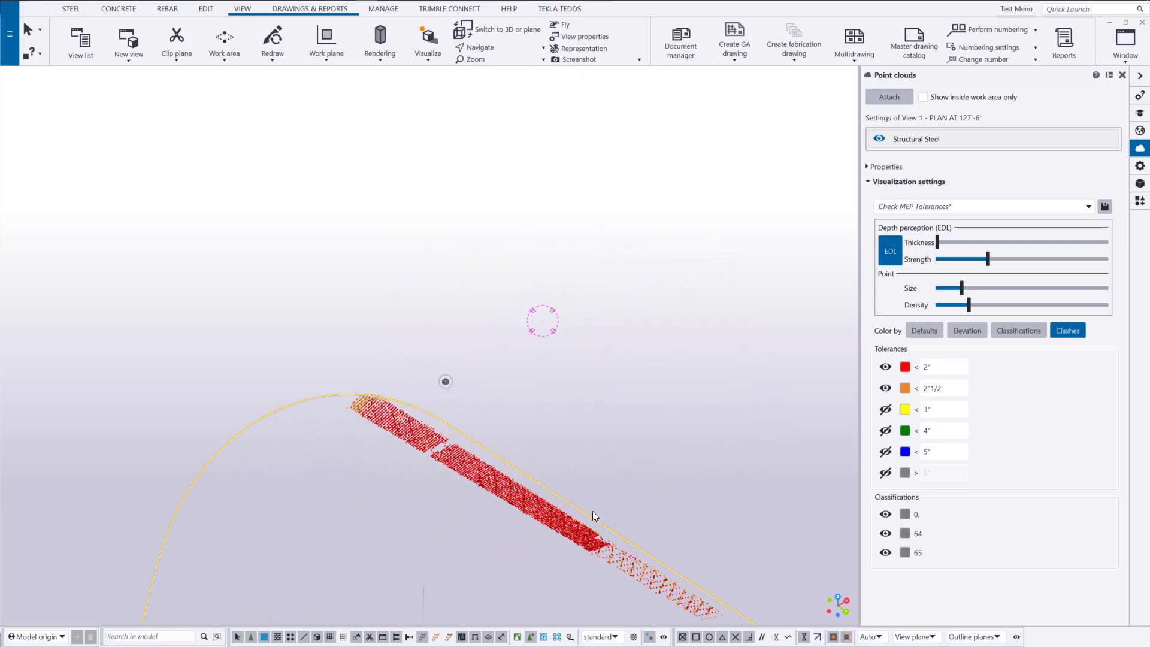
pyautogui.moveTo(596, 516)
pyautogui.keyDown('ctrl'); pyautogui.mouseDown(button='middle')
pyautogui.moveTo(555, 329)
pyautogui.moveTo(535, 332)
pyautogui.moveTo(520, 464)
pyautogui.moveTo(539, 336)
pyautogui.moveTo(535, 346)
pyautogui.mouseUp(button='middle'); pyautogui.keyUp('ctrl')
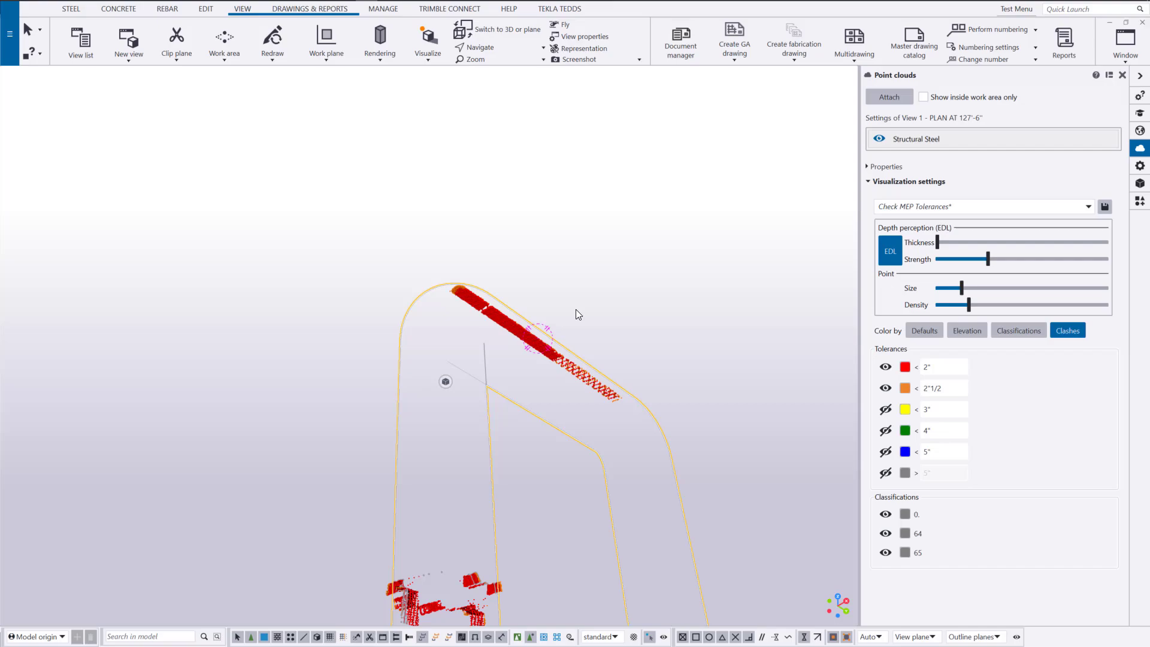